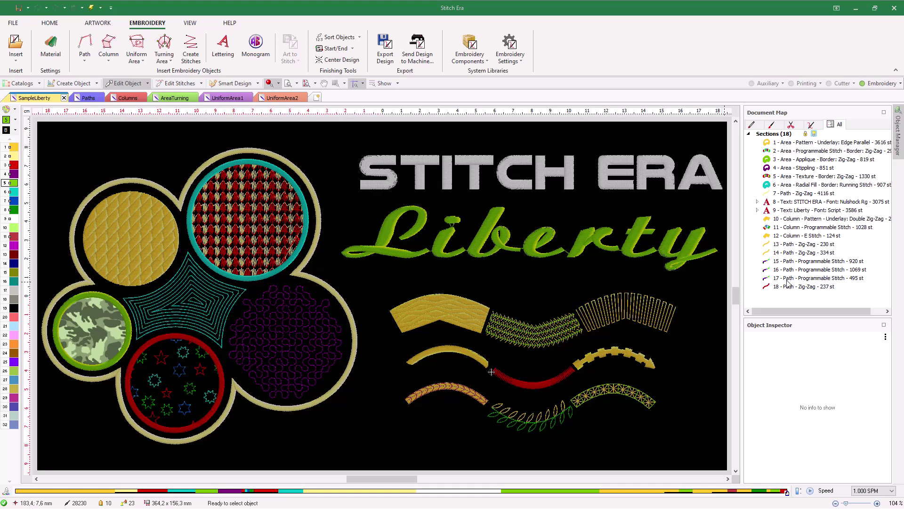
- Open the Paths sample document and browse the path stitch types without choosing one
{"action": "left_click", "coordinate": [345, 299]}
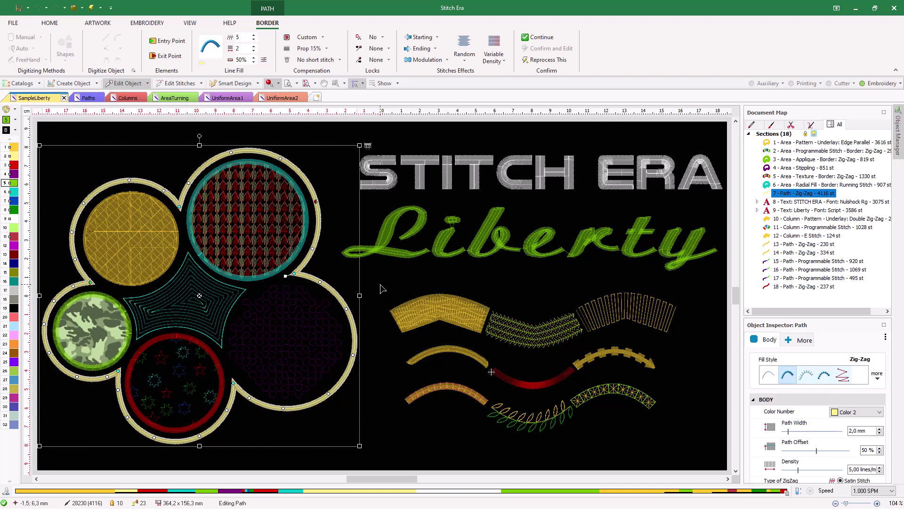
{"action": "left_click", "coordinate": [397, 287]}
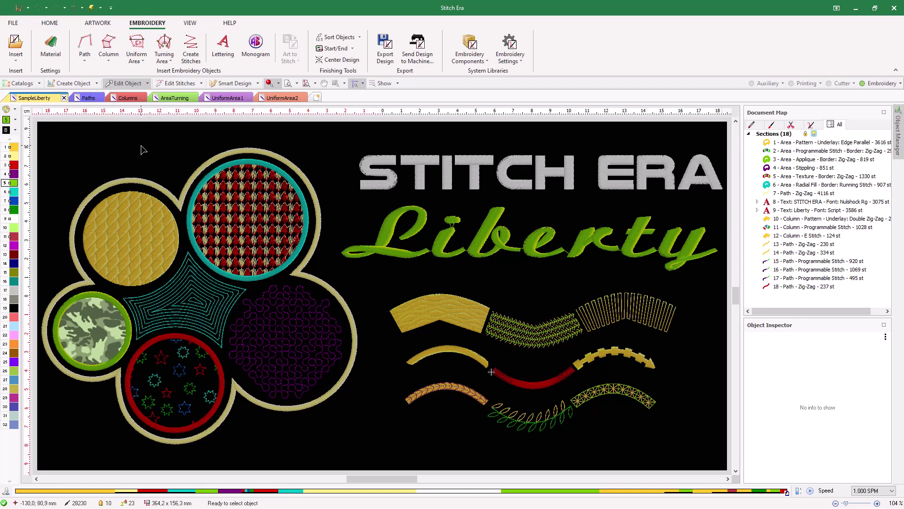
{"action": "left_click", "coordinate": [90, 98]}
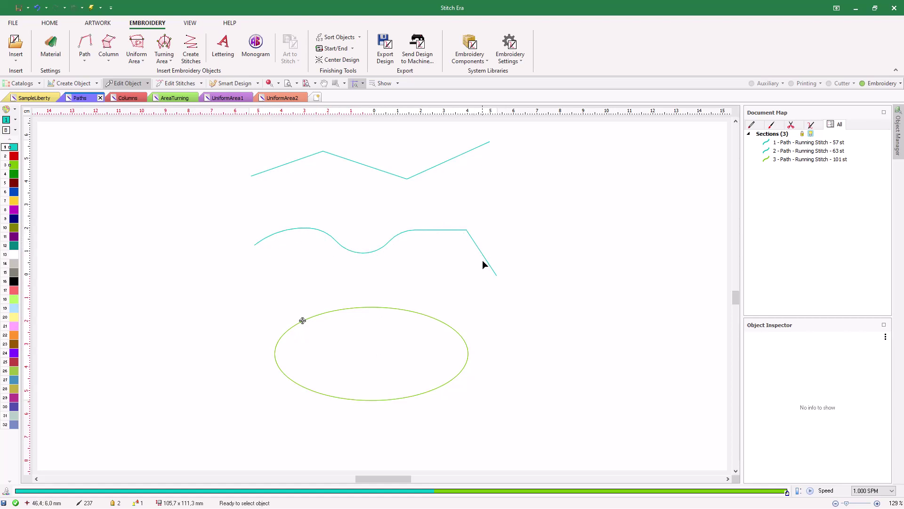
{"action": "left_click", "coordinate": [85, 62]}
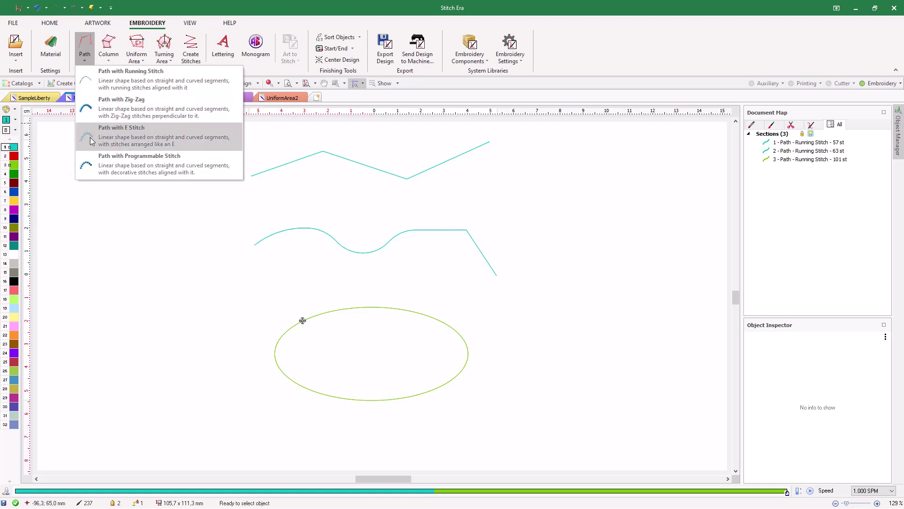
{"action": "left_click", "coordinate": [103, 203]}
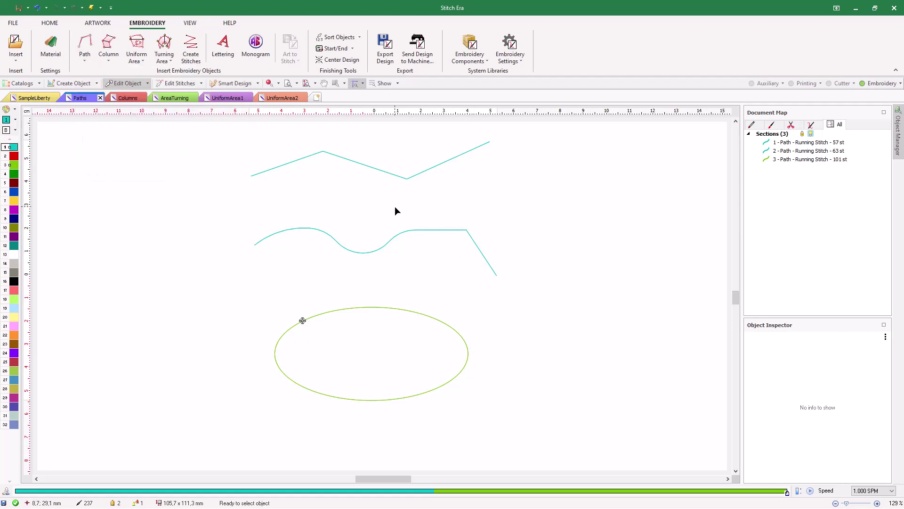
- Show stitch marks along the three paths and open the Simulation preview window
{"action": "left_click", "coordinate": [398, 84]}
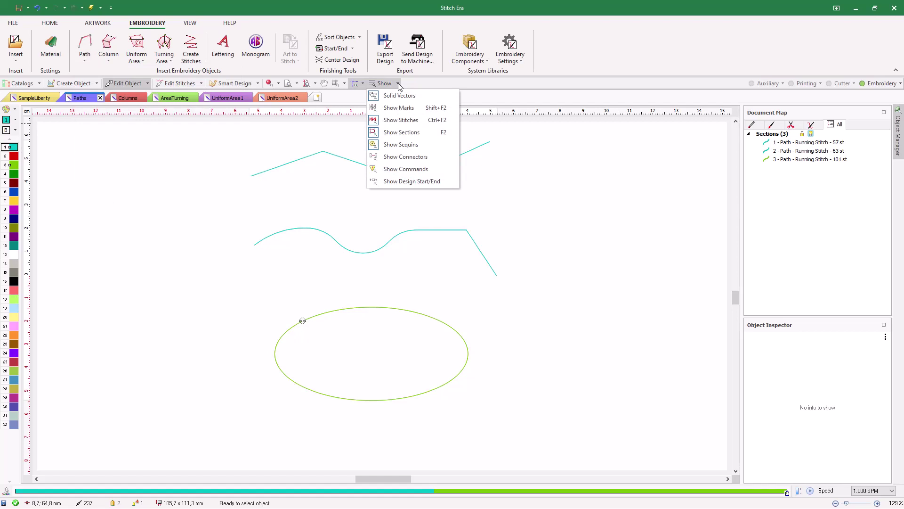
{"action": "left_click", "coordinate": [395, 109]}
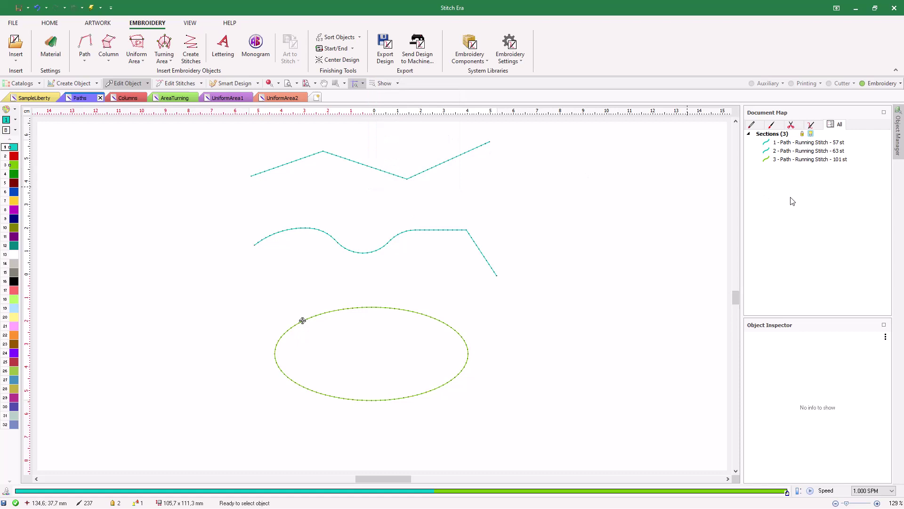
{"action": "left_click", "coordinate": [191, 24]}
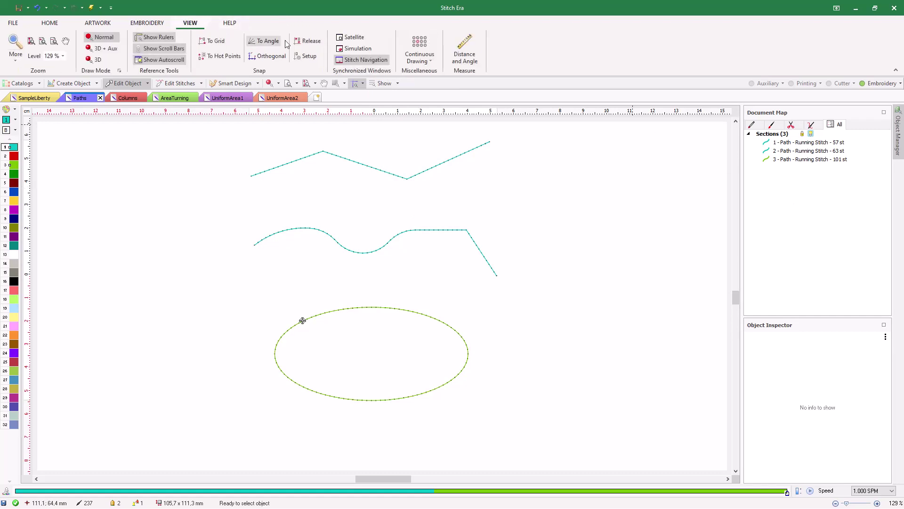
{"action": "left_click", "coordinate": [355, 49]}
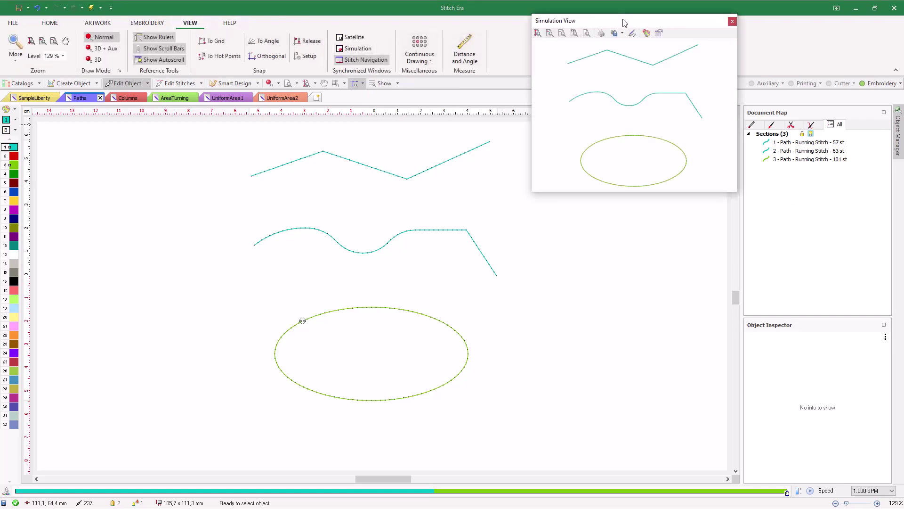
- Bring up the floating Smart Design panel of path, column and area fill styles
{"action": "left_click", "coordinate": [238, 85]}
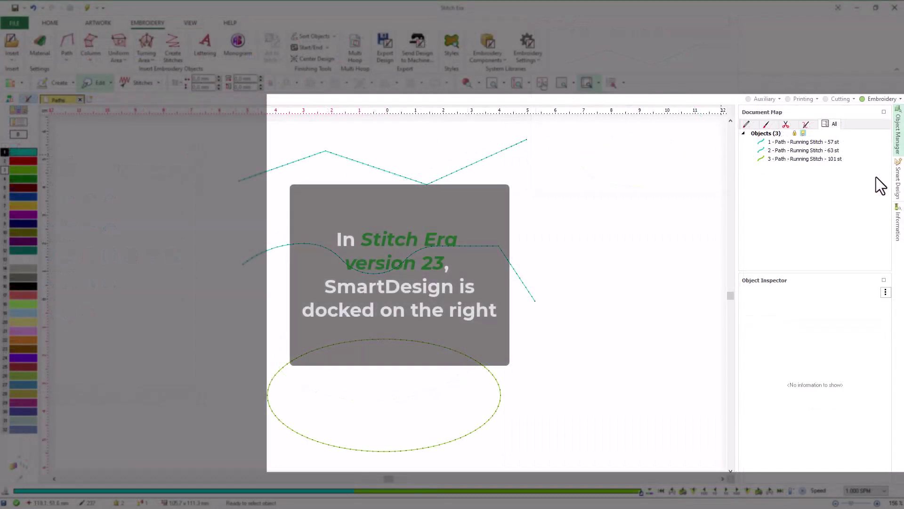
{"action": "left_click", "coordinate": [899, 181]}
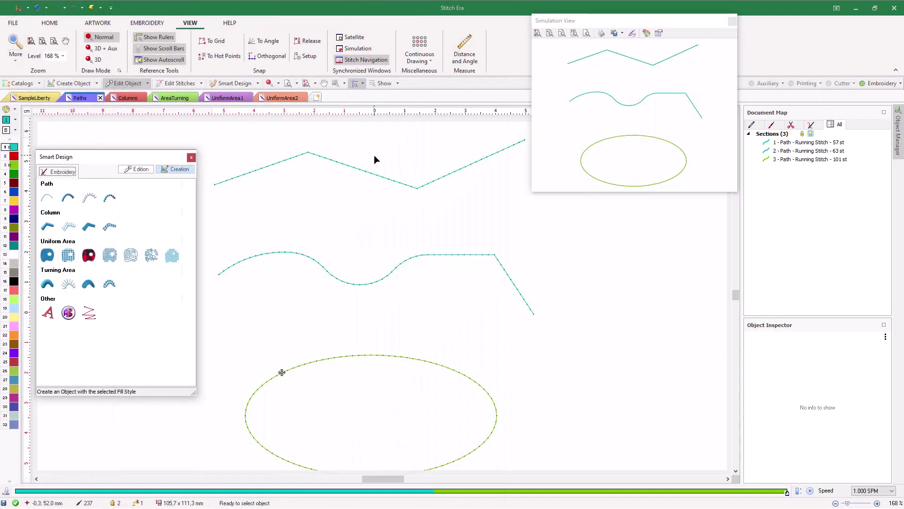
- Set the top zigzag path's Line Fill stitch length to 2,3 mm with 4 repeats
{"action": "left_click", "coordinate": [365, 172]}
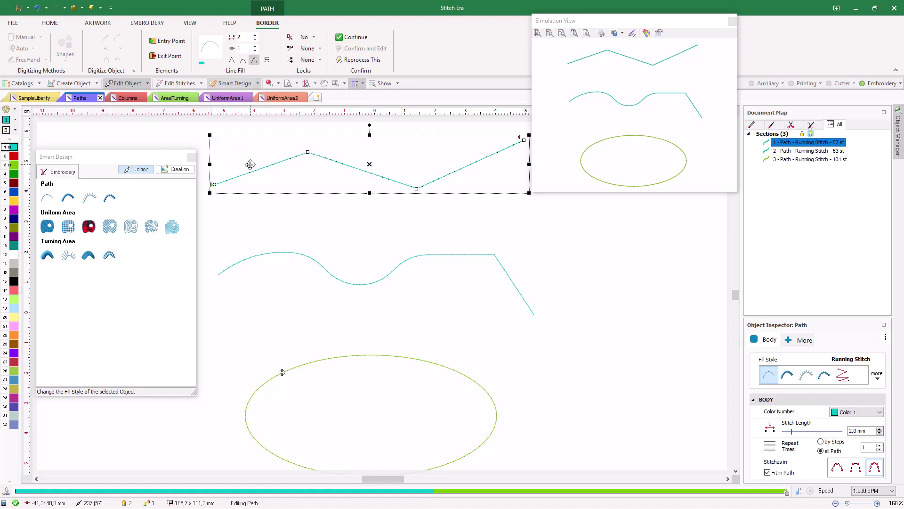
{"action": "scroll", "coordinate": [269, 169], "scroll_direction": "up", "scroll_amount": 1}
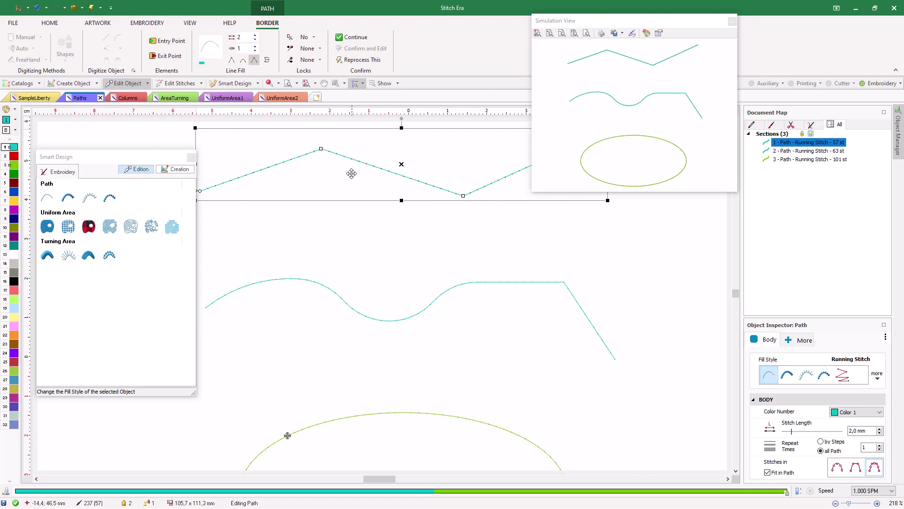
{"action": "left_click", "coordinate": [255, 36]}
{"action": "left_click", "coordinate": [255, 36]}
{"action": "left_click", "coordinate": [255, 36]}
{"action": "left_click", "coordinate": [254, 47]}
{"action": "left_click", "coordinate": [255, 48]}
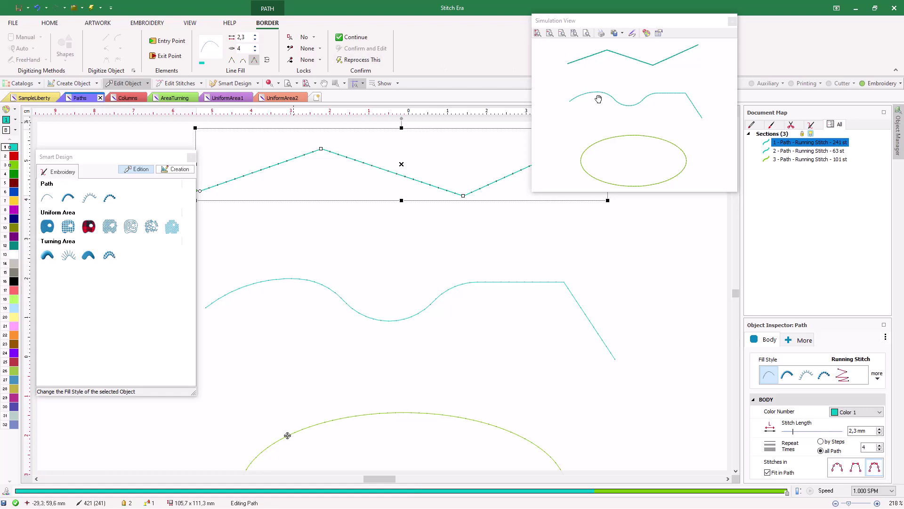
- Apply the Zig-Zag style to the top path, the wavy path and the ellipse
{"action": "left_click", "coordinate": [368, 216]}
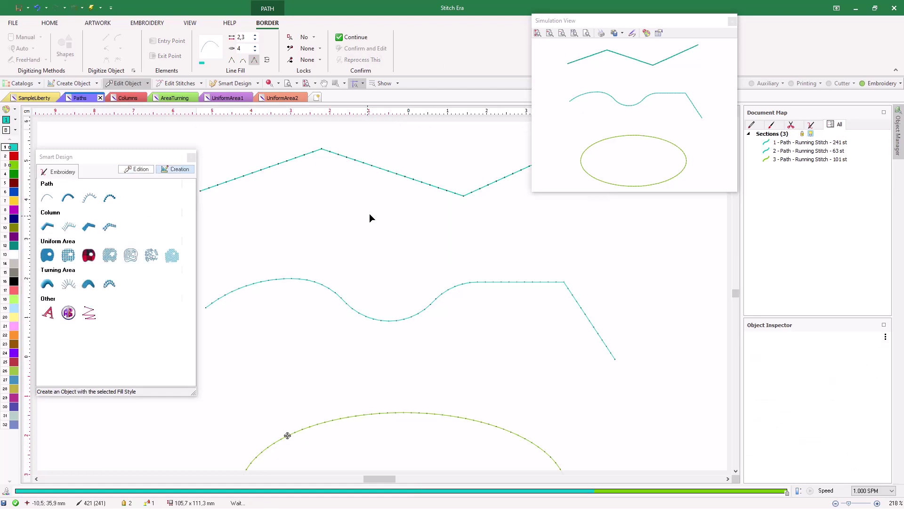
{"action": "scroll", "coordinate": [369, 213], "scroll_direction": "down", "scroll_amount": 3}
{"action": "left_click", "coordinate": [379, 190]}
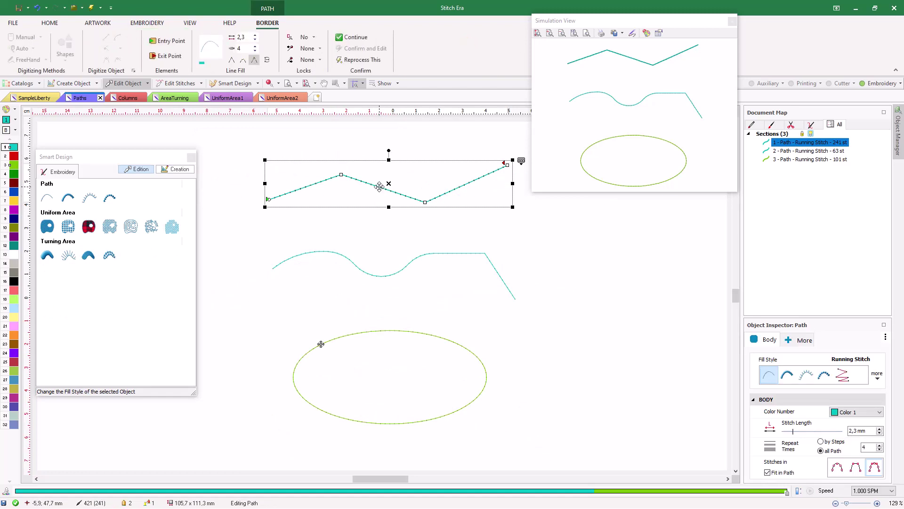
{"action": "left_click", "coordinate": [68, 198]}
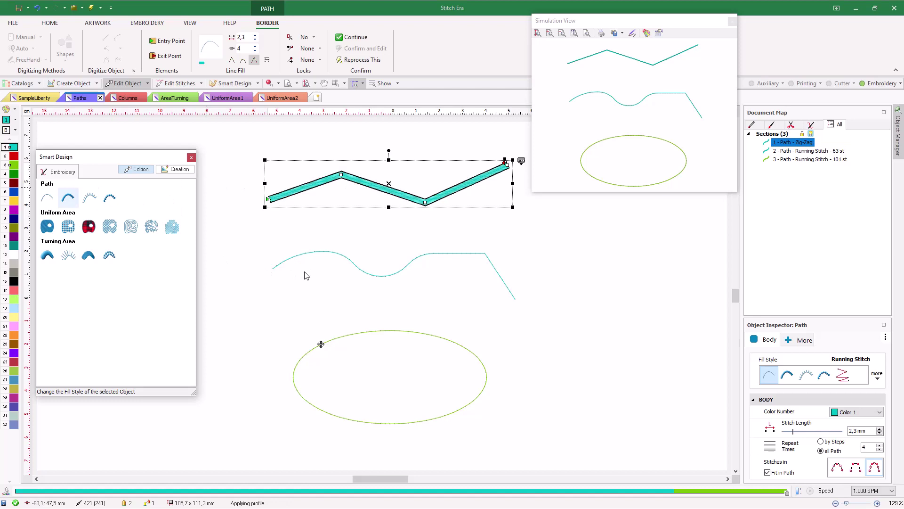
{"action": "left_click", "coordinate": [313, 253]}
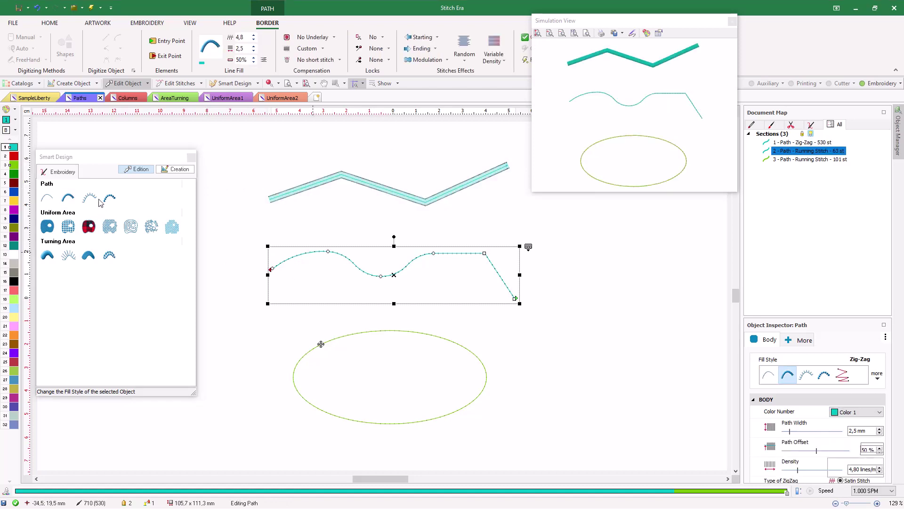
{"action": "left_click", "coordinate": [99, 200]}
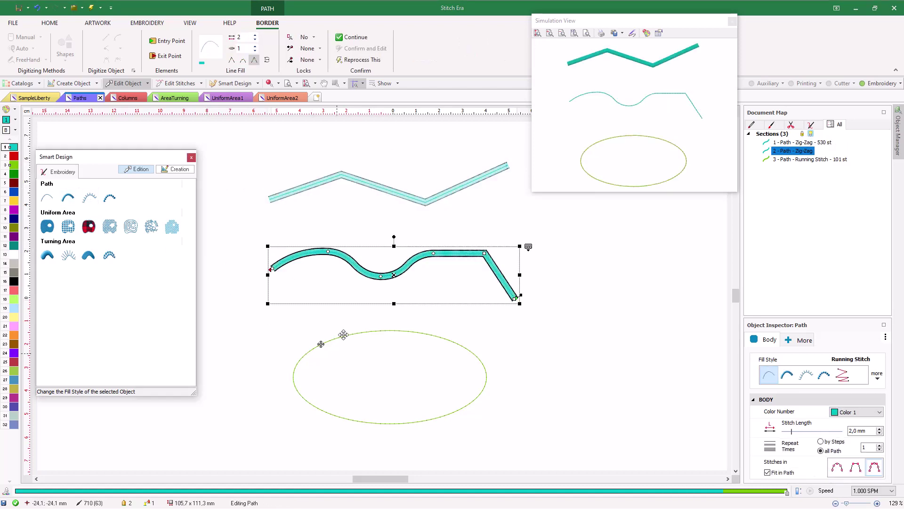
{"action": "left_click", "coordinate": [344, 334]}
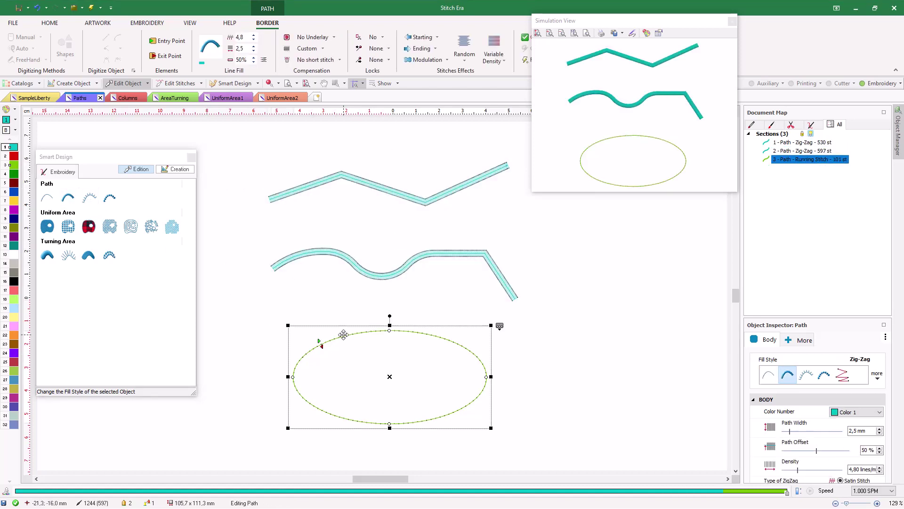
{"action": "left_click", "coordinate": [67, 199]}
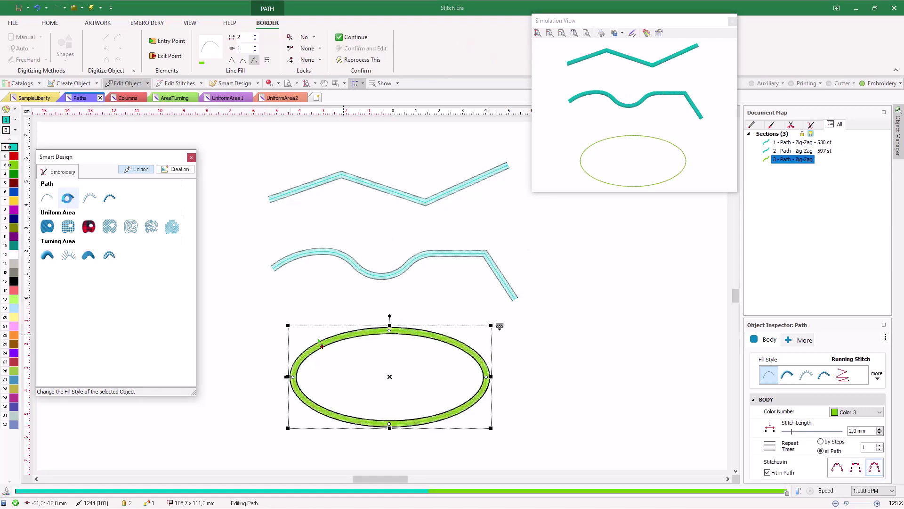
{"action": "left_click", "coordinate": [375, 188]}
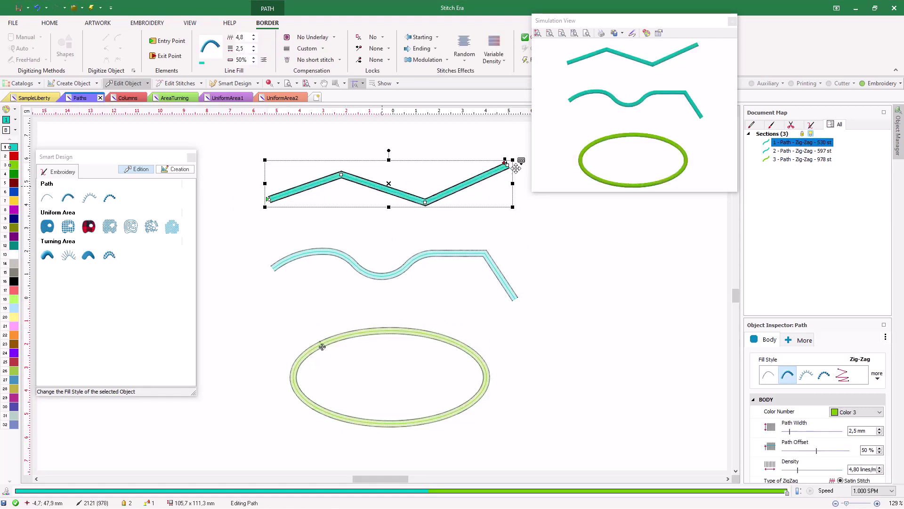
- Set the top zig-zag border's Path Width to 4 mm in the Object Inspector
{"action": "scroll", "coordinate": [516, 168], "scroll_direction": "up", "scroll_amount": 3}
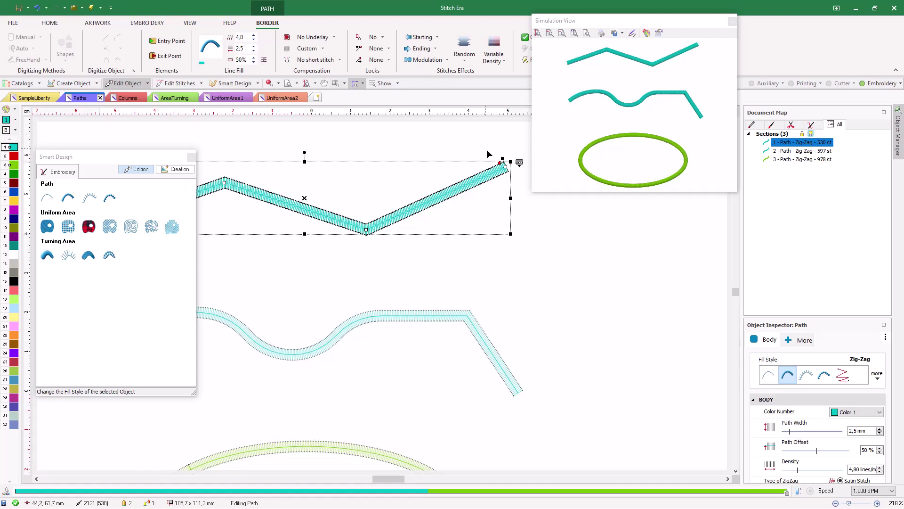
{"action": "left_click_drag", "start_coordinate": [502, 158], "coordinate": [501, 153]}
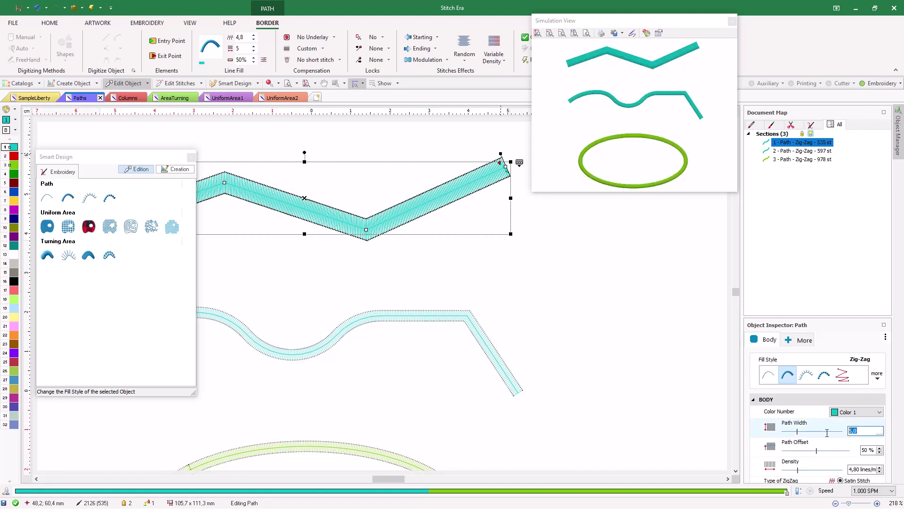
{"action": "type", "text": "4"}
{"action": "key", "text": "Return"}
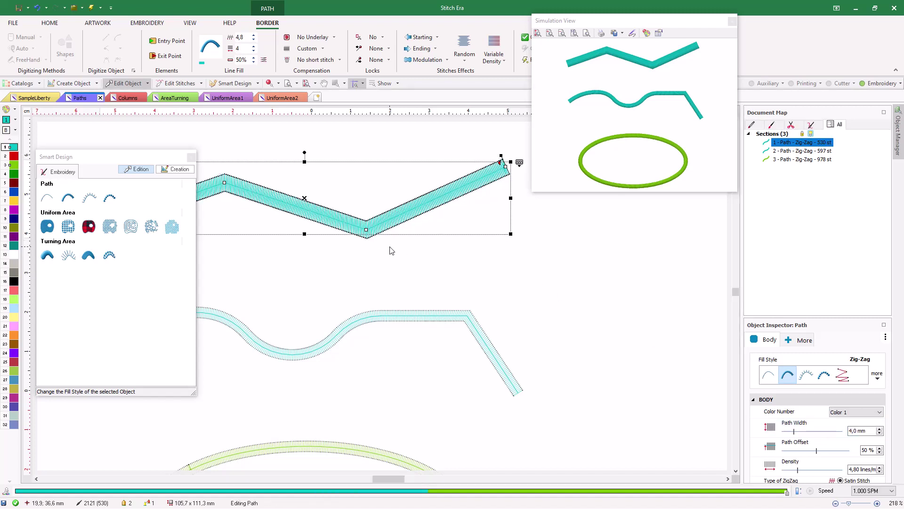
{"action": "scroll", "coordinate": [394, 247], "scroll_direction": "down", "scroll_amount": 3}
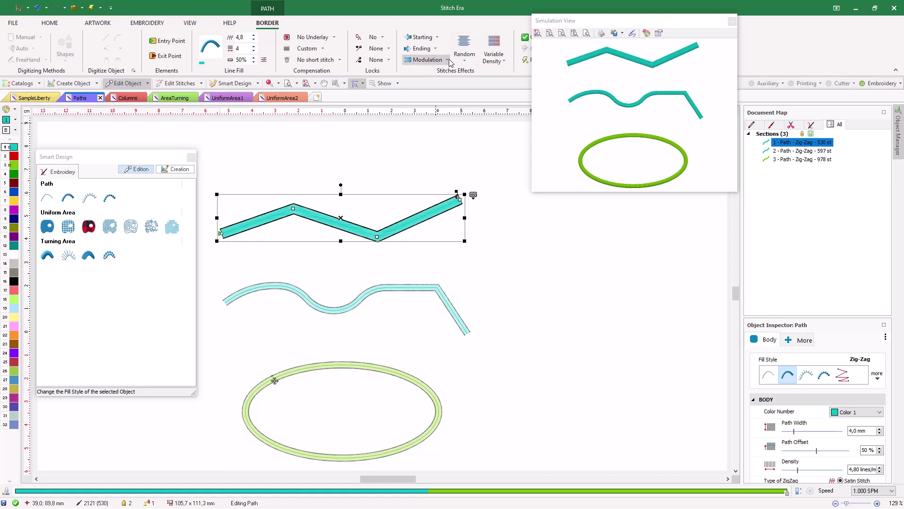
{"action": "left_click", "coordinate": [448, 60]}
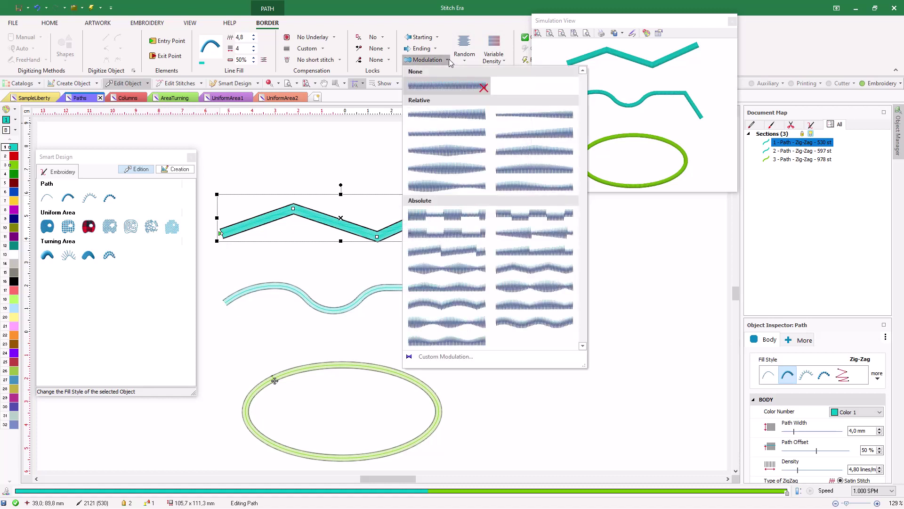
{"action": "left_click", "coordinate": [454, 220]}
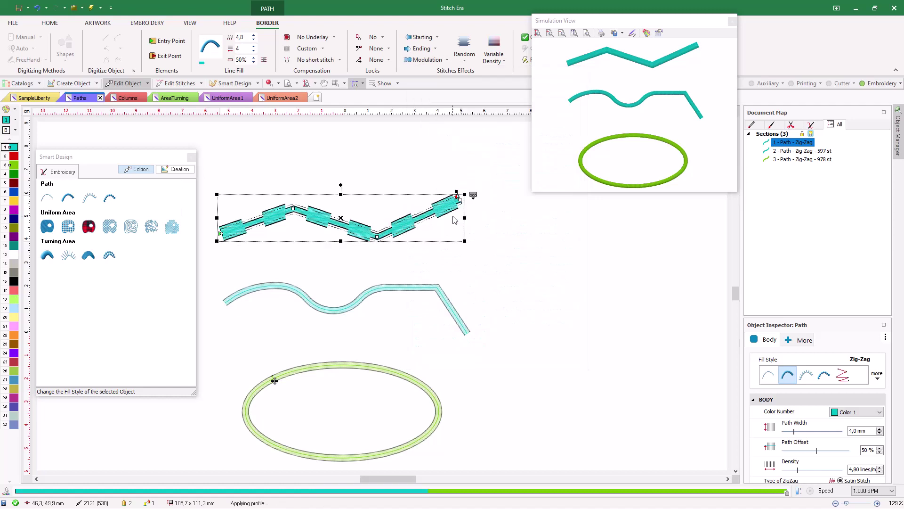
{"action": "left_click", "coordinate": [447, 59]}
{"action": "left_click", "coordinate": [463, 239]}
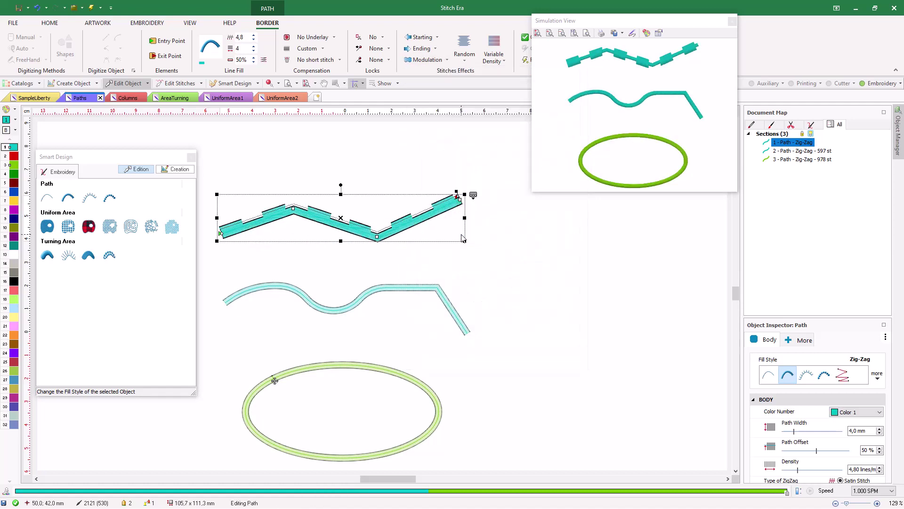
{"action": "left_click", "coordinate": [447, 60]}
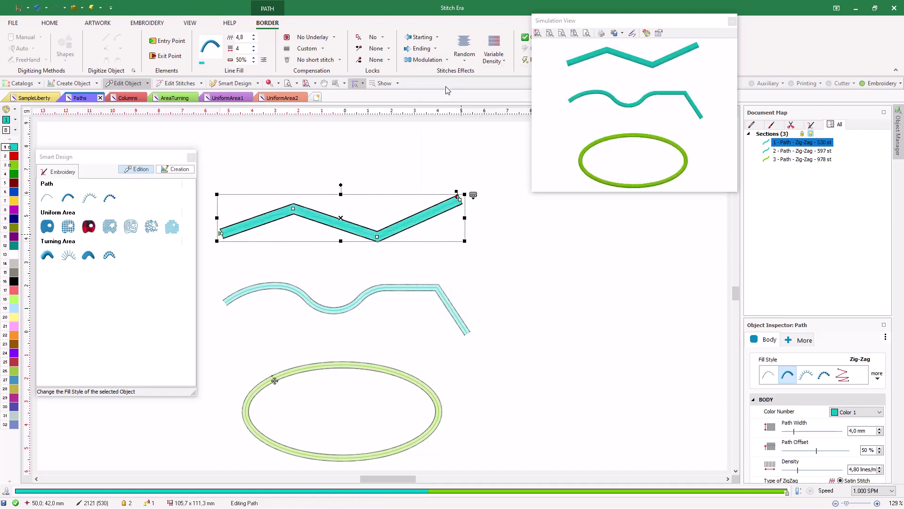
- Give the wavy middle path arrow-shaped Starting and Ending tips
{"action": "left_click", "coordinate": [430, 287]}
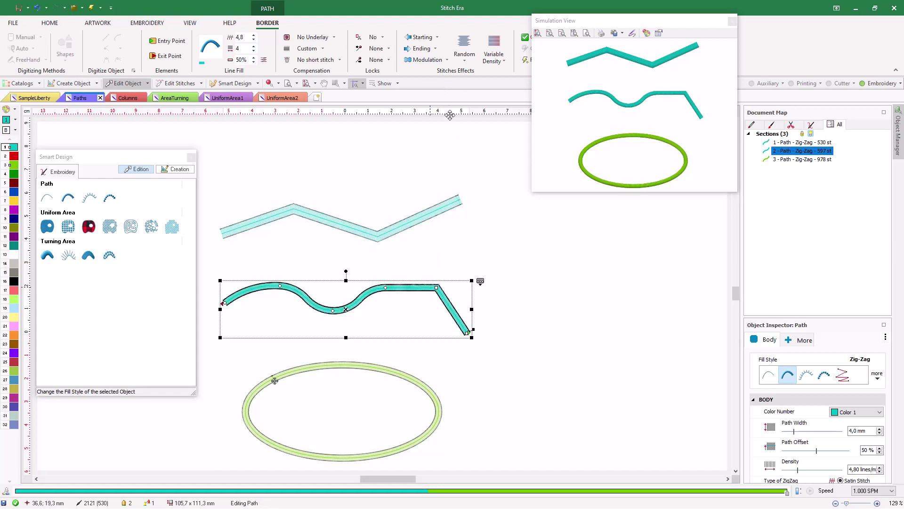
{"action": "left_click", "coordinate": [438, 37]}
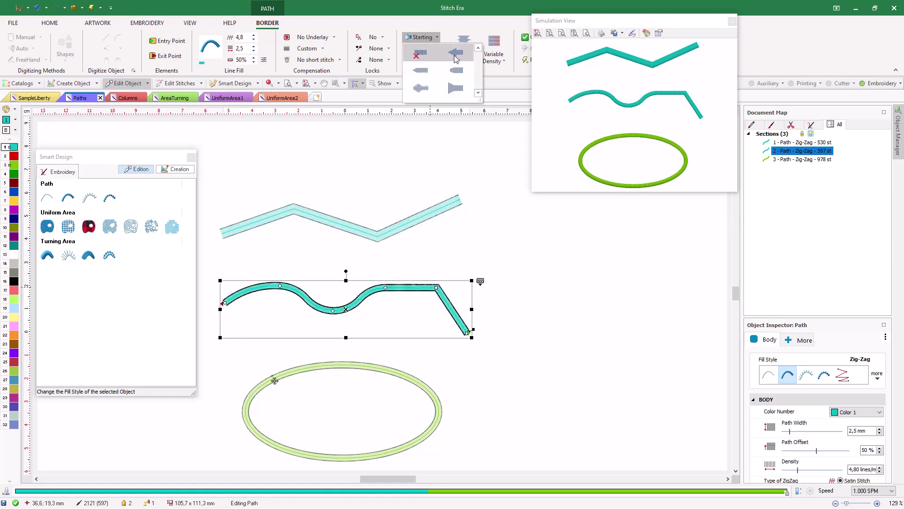
{"action": "left_click", "coordinate": [439, 53]}
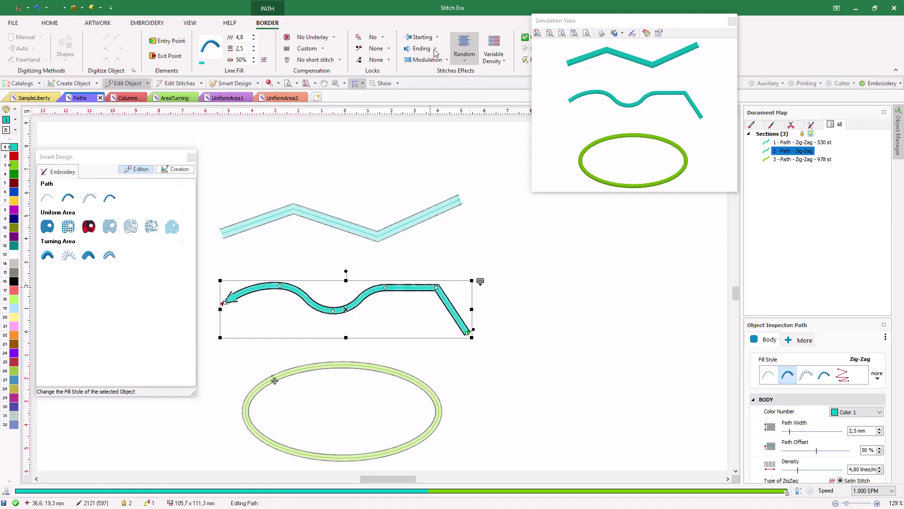
{"action": "left_click", "coordinate": [435, 49]}
{"action": "left_click", "coordinate": [459, 97]}
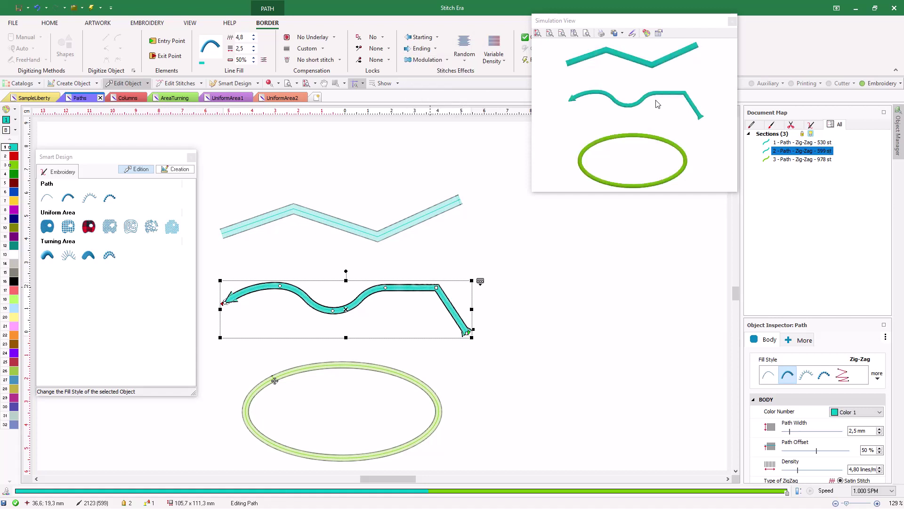
{"action": "left_click", "coordinate": [354, 228]}
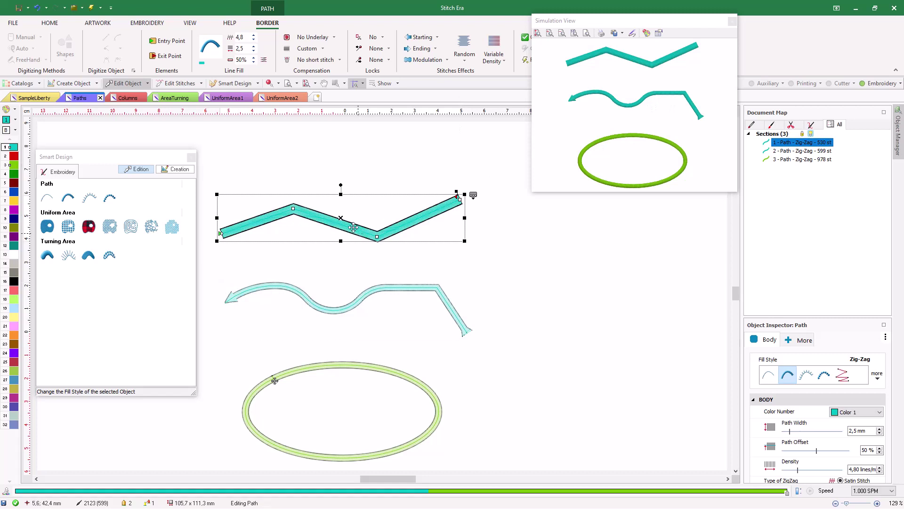
{"action": "scroll", "coordinate": [354, 228], "scroll_direction": "up", "scroll_amount": 1}
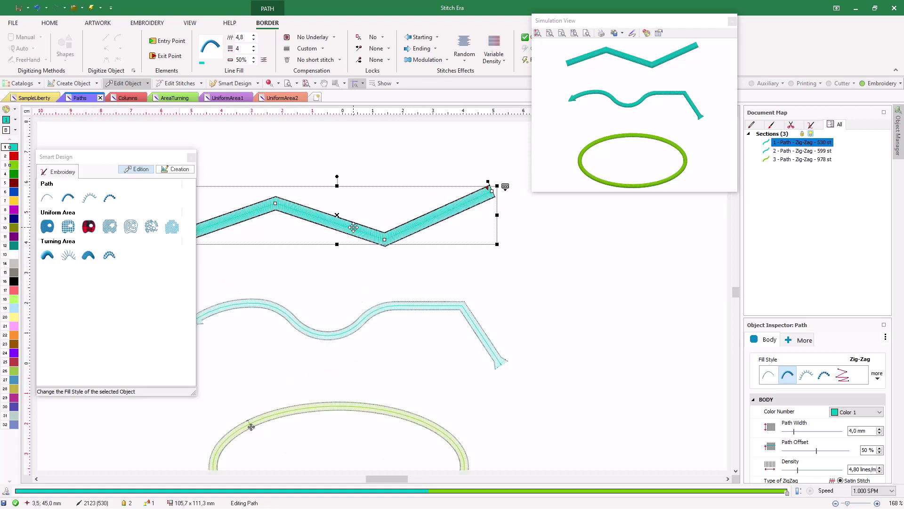
- Apply the Random stitch effect with the fourth Random Edges style to the top zig-zag path
{"action": "left_click", "coordinate": [464, 47]}
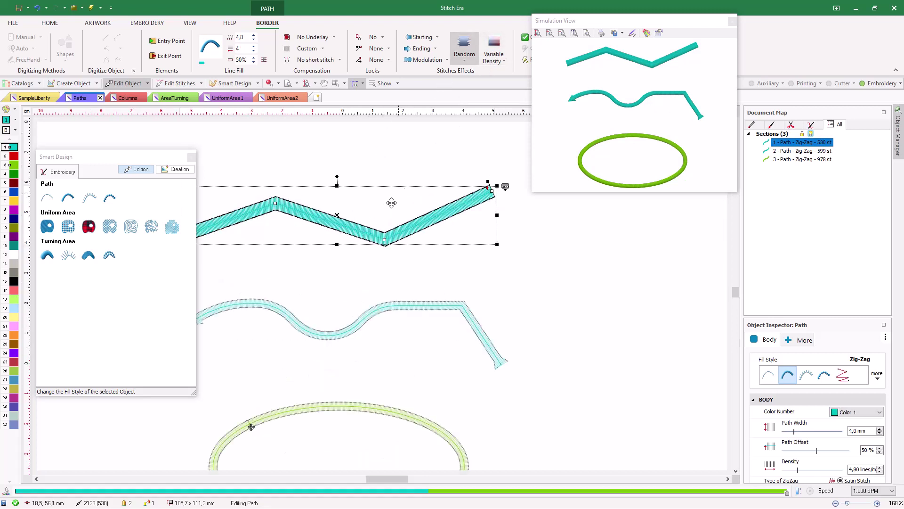
{"action": "scroll", "coordinate": [391, 202], "scroll_direction": "up", "scroll_amount": 1}
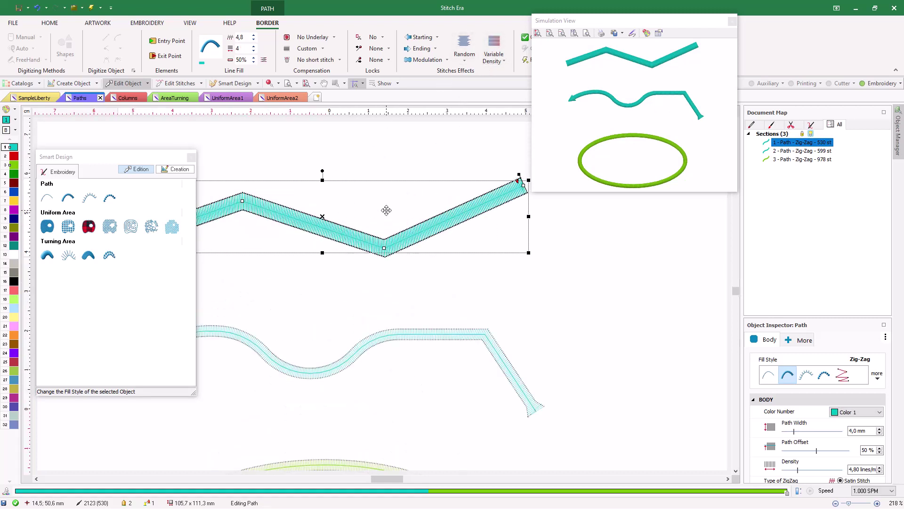
{"action": "left_click", "coordinate": [464, 61]}
{"action": "left_click", "coordinate": [480, 84]}
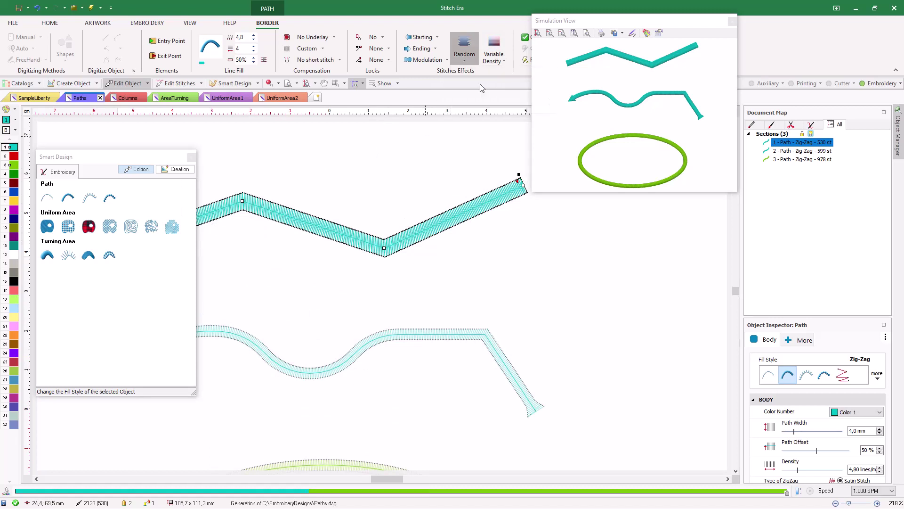
{"action": "left_click", "coordinate": [466, 62]}
{"action": "left_click", "coordinate": [515, 91]}
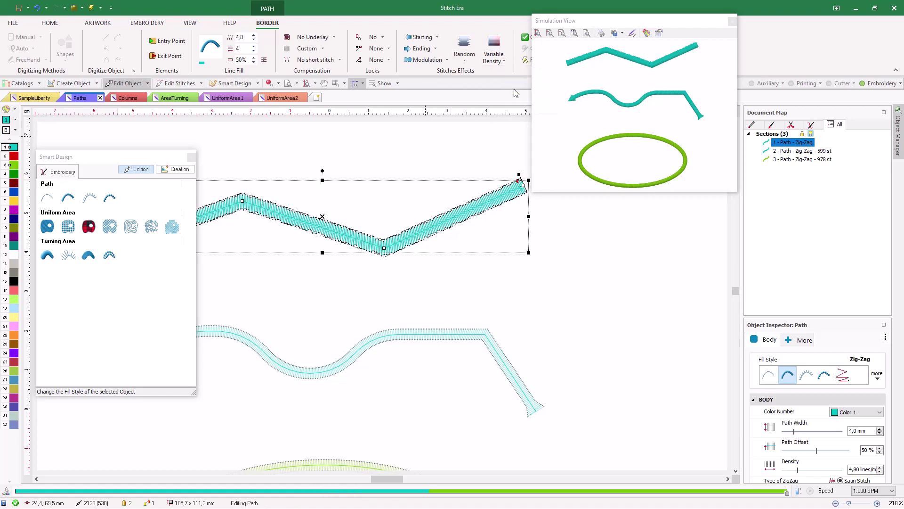
- Reset to the first Random Edges style and apply a 1 Color Grading variable density pattern
{"action": "left_click", "coordinate": [467, 63]}
{"action": "left_click", "coordinate": [465, 86]}
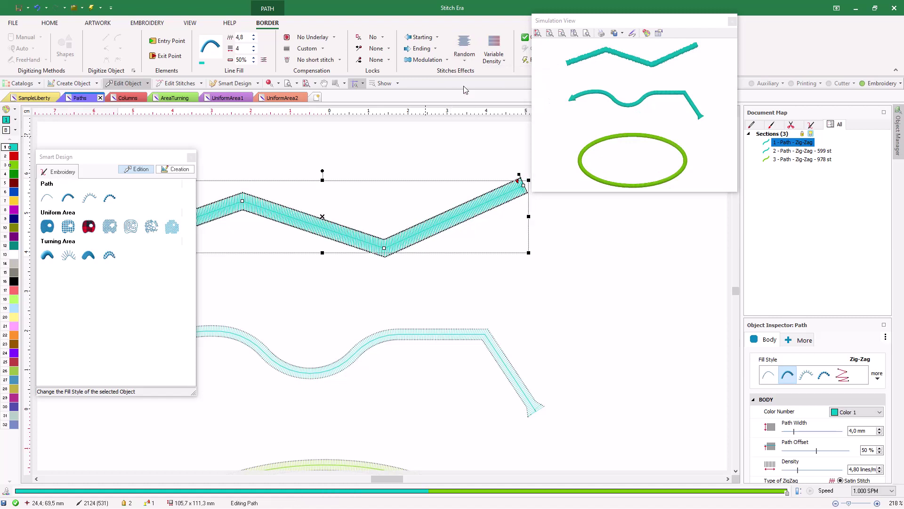
{"action": "scroll", "coordinate": [445, 155], "scroll_direction": "down", "scroll_amount": 2}
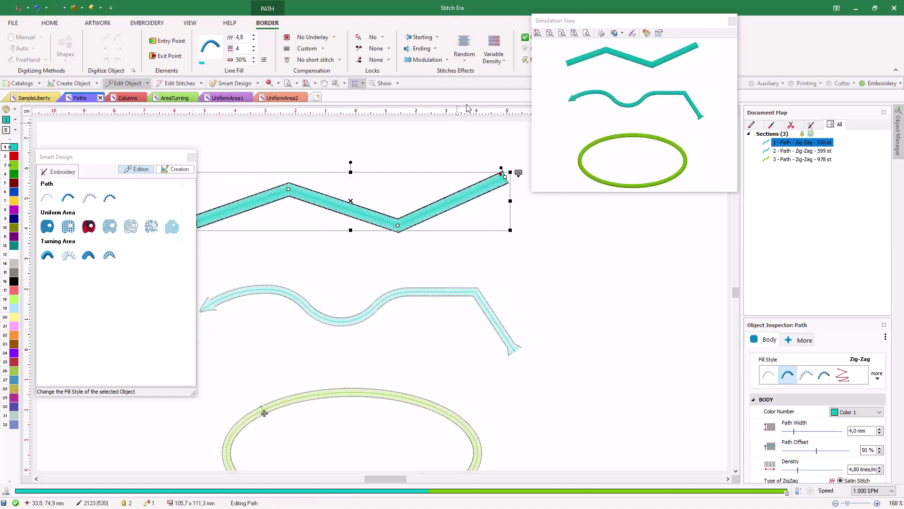
{"action": "left_click", "coordinate": [504, 61]}
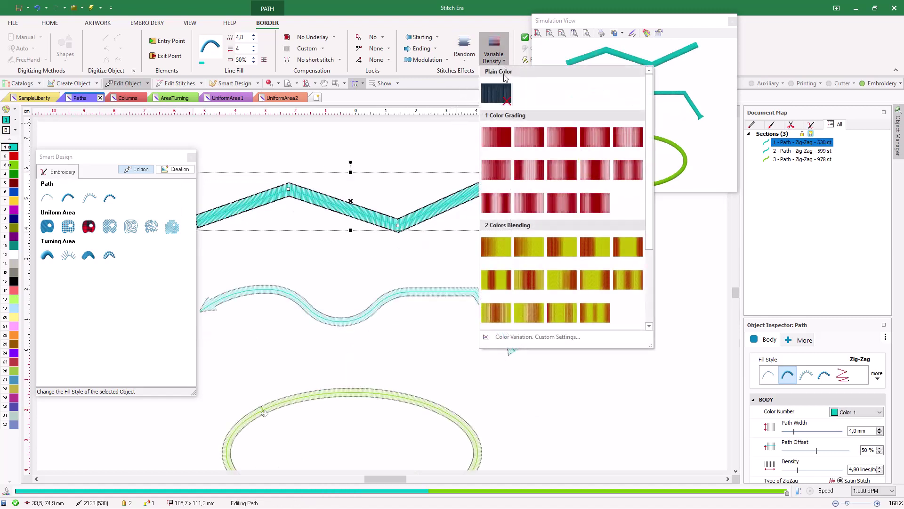
{"action": "left_click", "coordinate": [503, 164]}
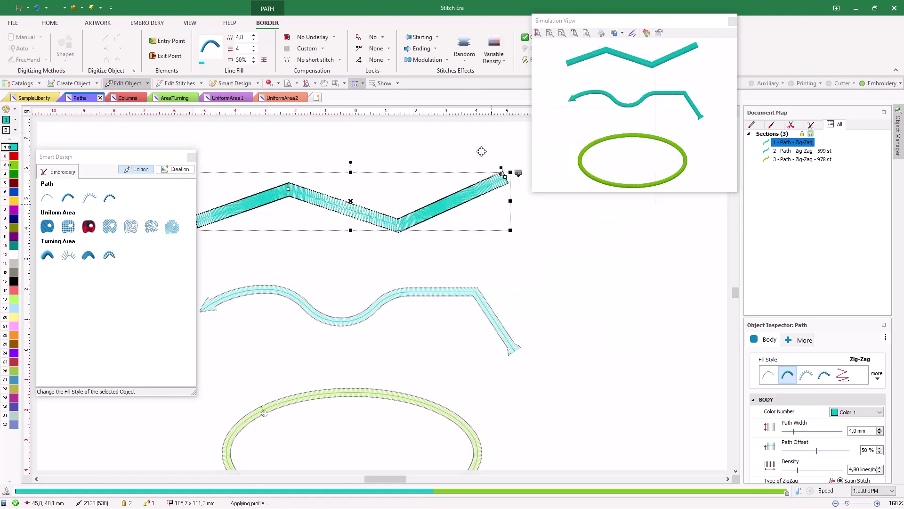
{"action": "left_click", "coordinate": [503, 60]}
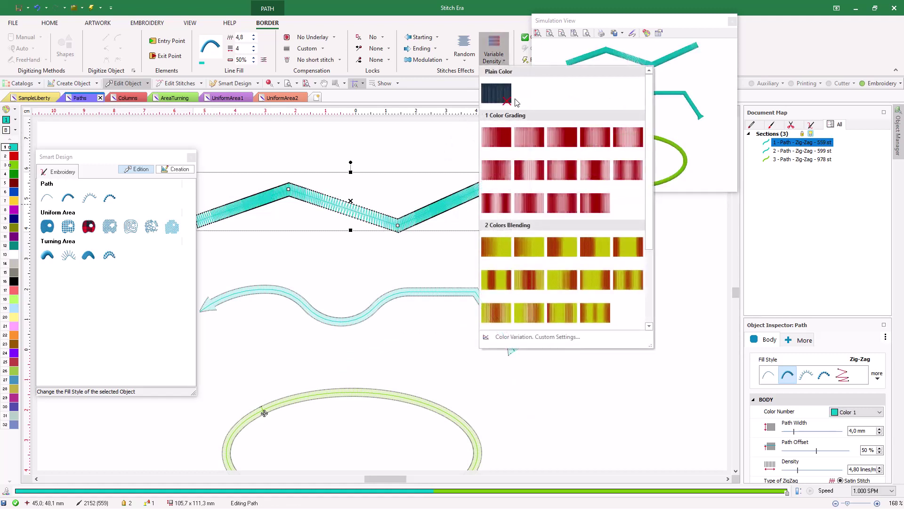
{"action": "left_click", "coordinate": [537, 205]}
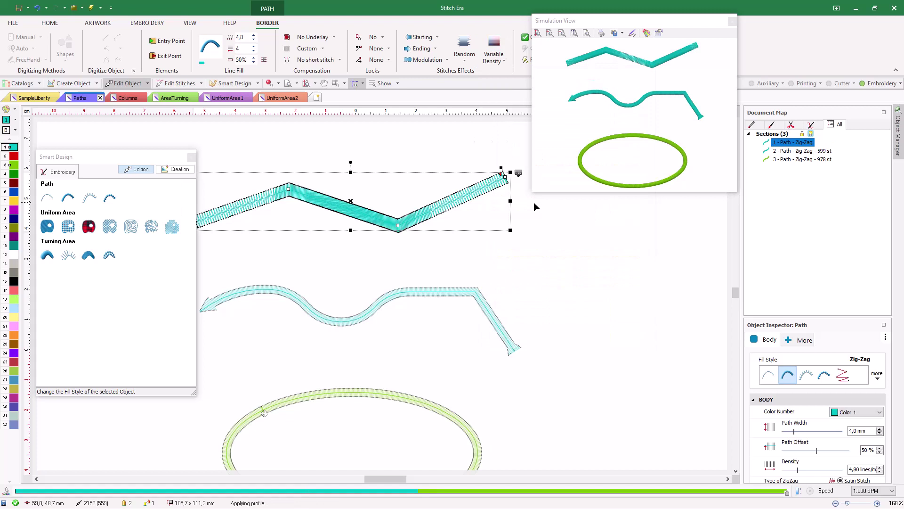
{"action": "left_click", "coordinate": [348, 269]}
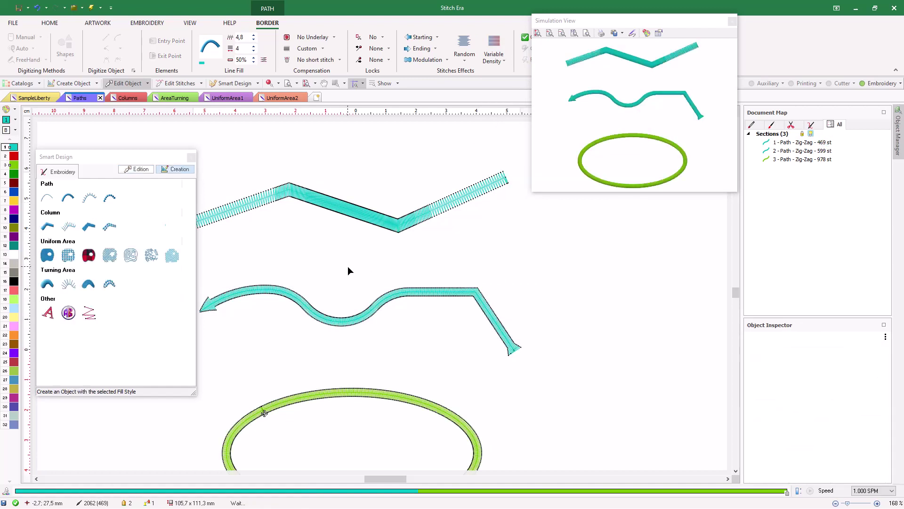
- Set the wavy middle path's underlay to Medium, then Medium High
{"action": "scroll", "coordinate": [344, 323], "scroll_direction": "up", "scroll_amount": 3}
{"action": "left_click", "coordinate": [345, 324]}
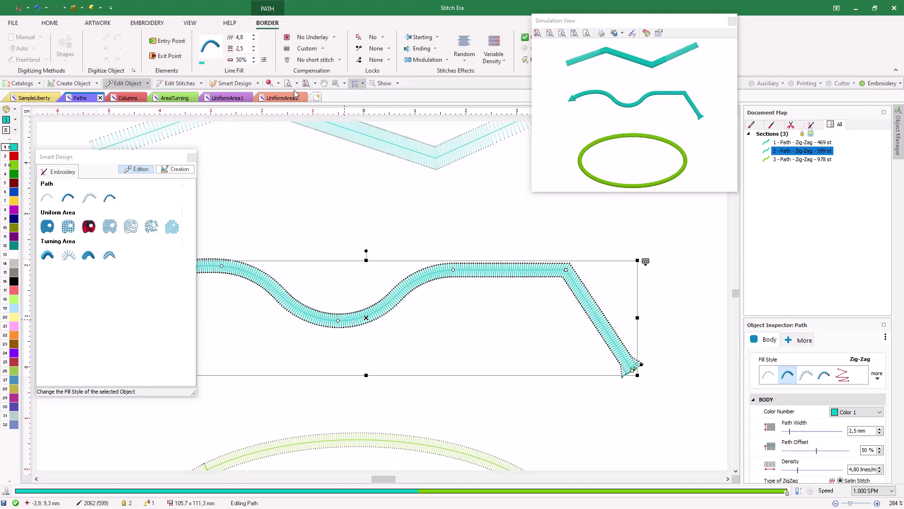
{"action": "left_click", "coordinate": [334, 38]}
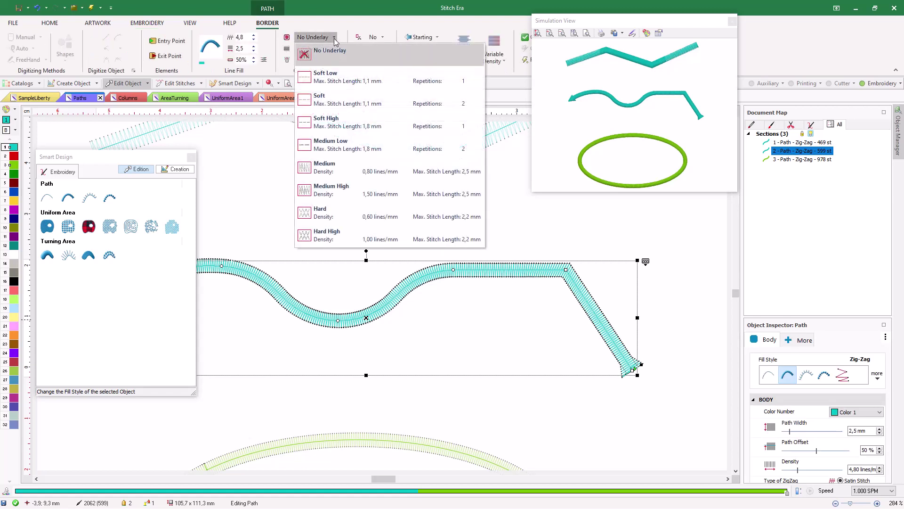
{"action": "left_click", "coordinate": [324, 168]}
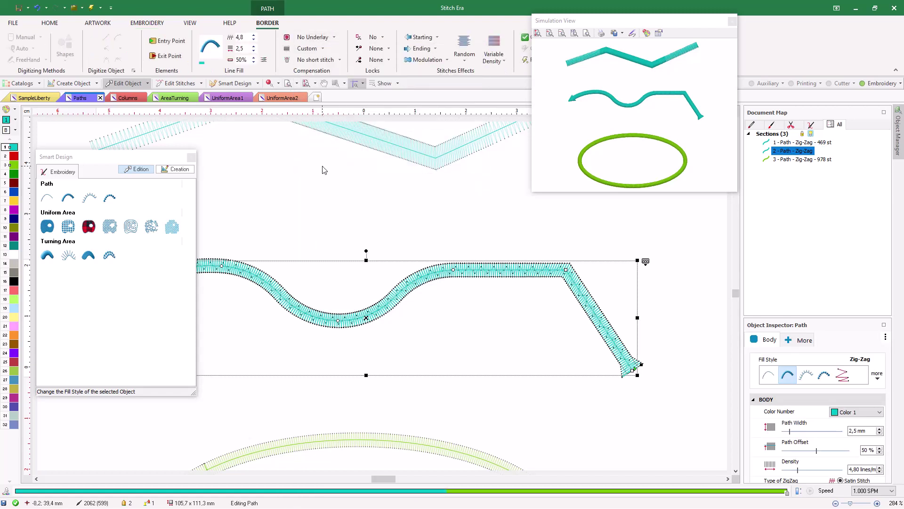
{"action": "left_click", "coordinate": [324, 37]}
{"action": "left_click", "coordinate": [330, 190]}
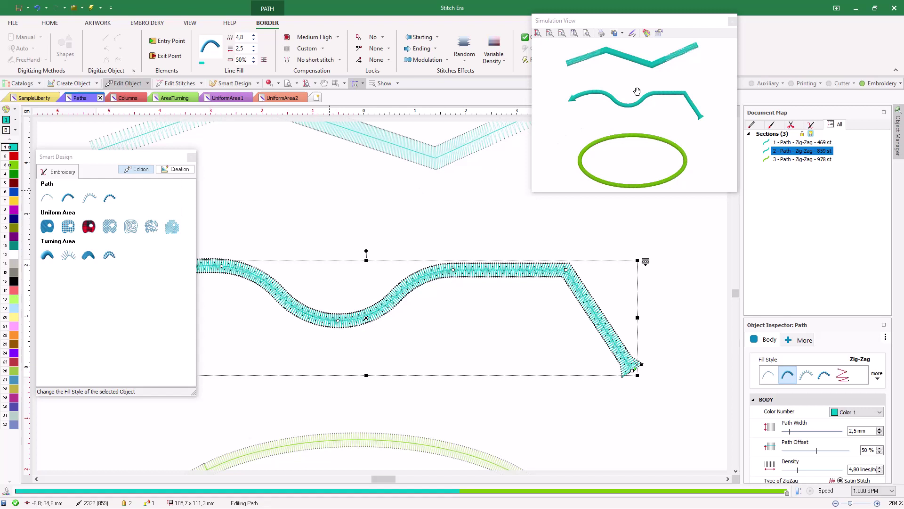
- Fit the whole design in Simulation View and zoom the canvas out to see all paths
{"action": "scroll", "coordinate": [625, 86], "scroll_direction": "up", "scroll_amount": 2}
{"action": "scroll", "coordinate": [625, 86], "scroll_direction": "up", "scroll_amount": 2}
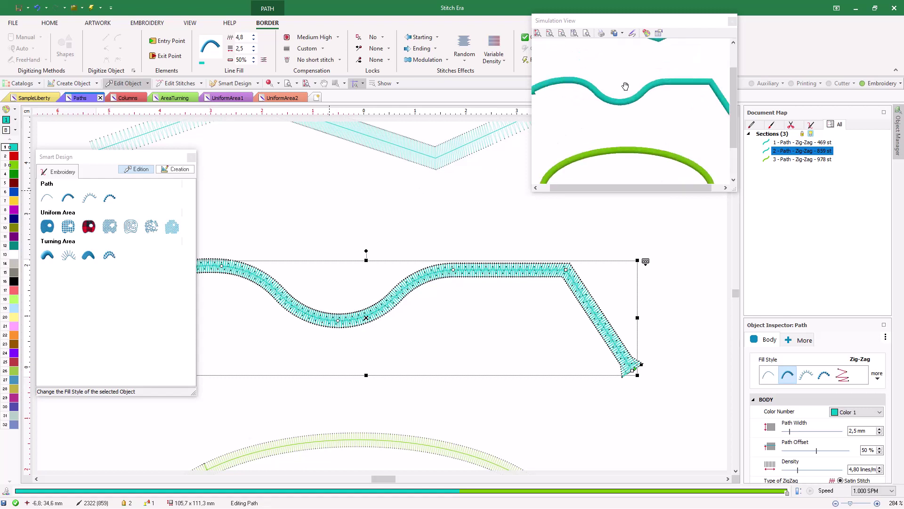
{"action": "scroll", "coordinate": [625, 86], "scroll_direction": "up", "scroll_amount": 1}
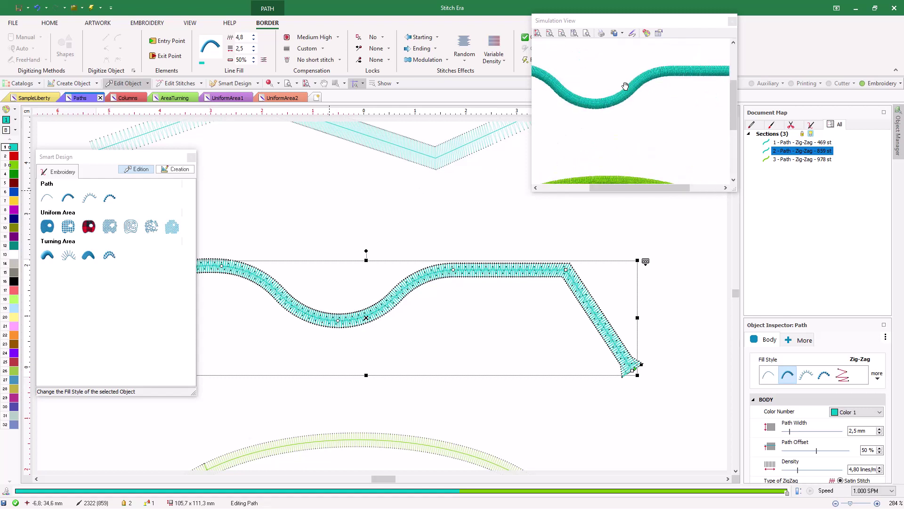
{"action": "scroll", "coordinate": [626, 86], "scroll_direction": "up", "scroll_amount": 1}
{"action": "scroll", "coordinate": [625, 86], "scroll_direction": "down", "scroll_amount": 4}
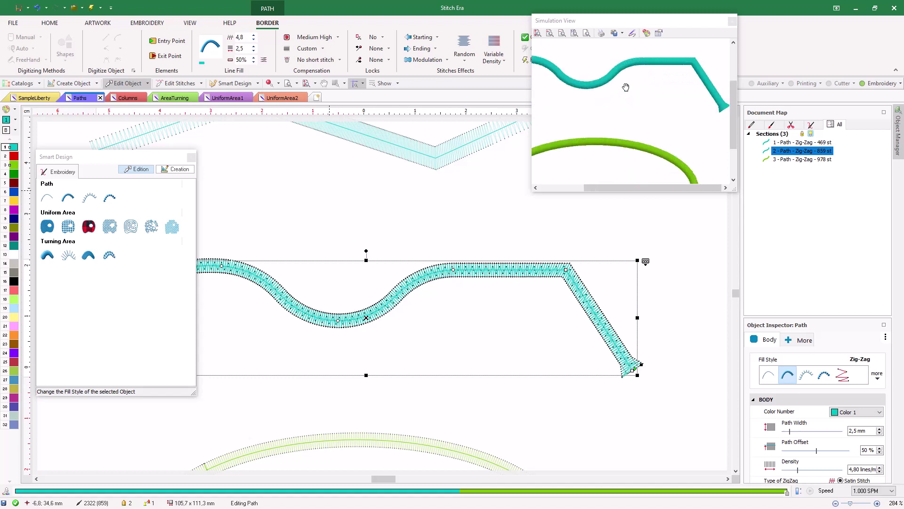
{"action": "scroll", "coordinate": [600, 99], "scroll_direction": "down", "scroll_amount": 1}
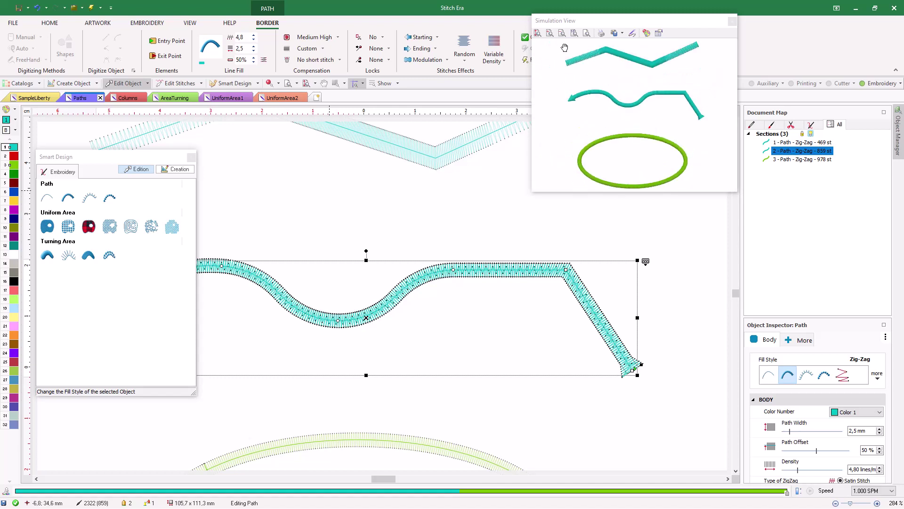
{"action": "left_click", "coordinate": [549, 34]}
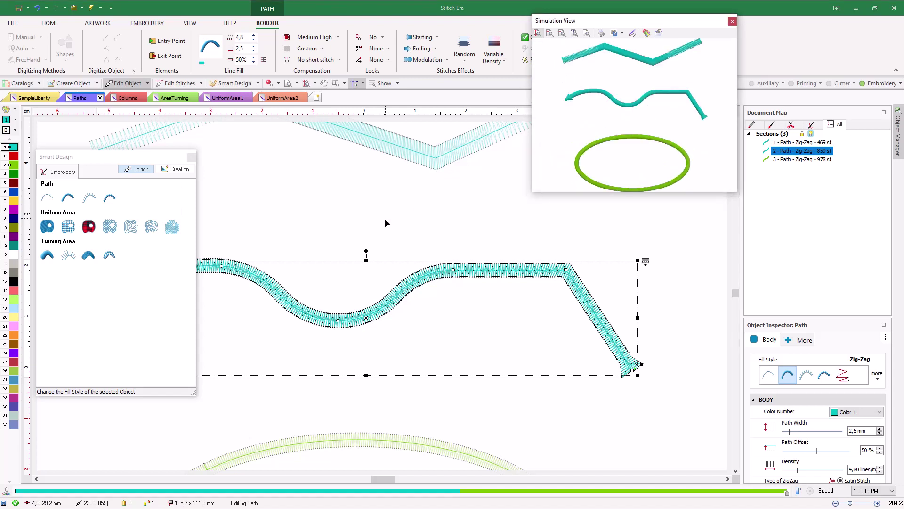
{"action": "scroll", "coordinate": [377, 217], "scroll_direction": "down", "scroll_amount": 1}
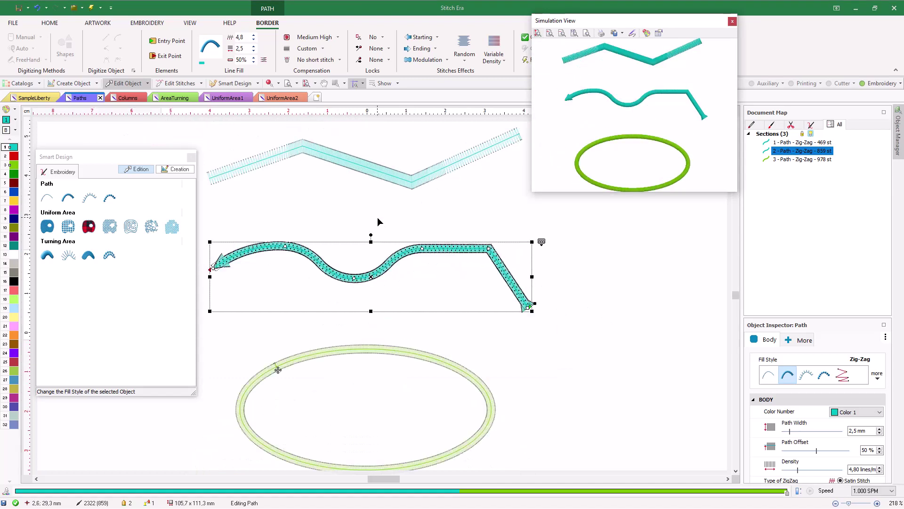
{"action": "left_click", "coordinate": [306, 83]}
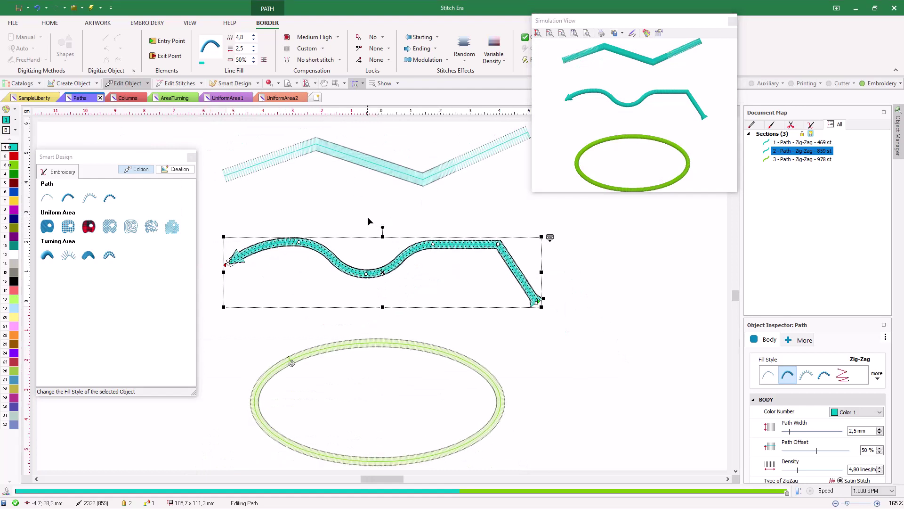
{"action": "left_click", "coordinate": [357, 162]}
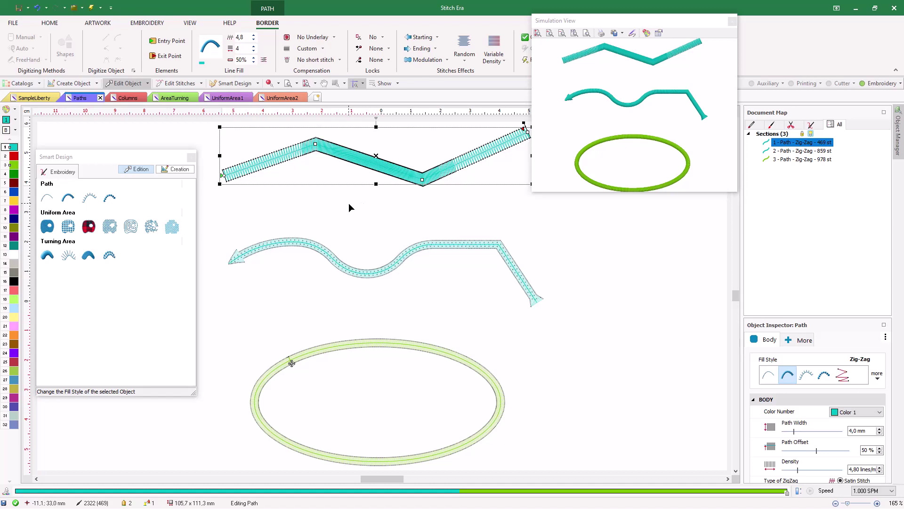
- Change the green ellipse's border style to E Stitch
{"action": "left_click", "coordinate": [349, 204]}
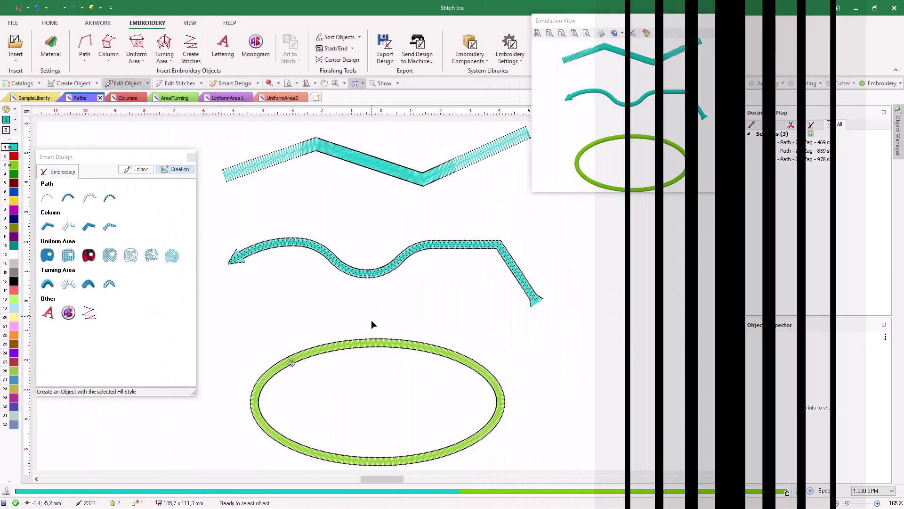
{"action": "scroll", "coordinate": [373, 344], "scroll_direction": "up", "scroll_amount": 2}
{"action": "scroll", "coordinate": [374, 344], "scroll_direction": "up", "scroll_amount": 2}
{"action": "left_click", "coordinate": [373, 344]}
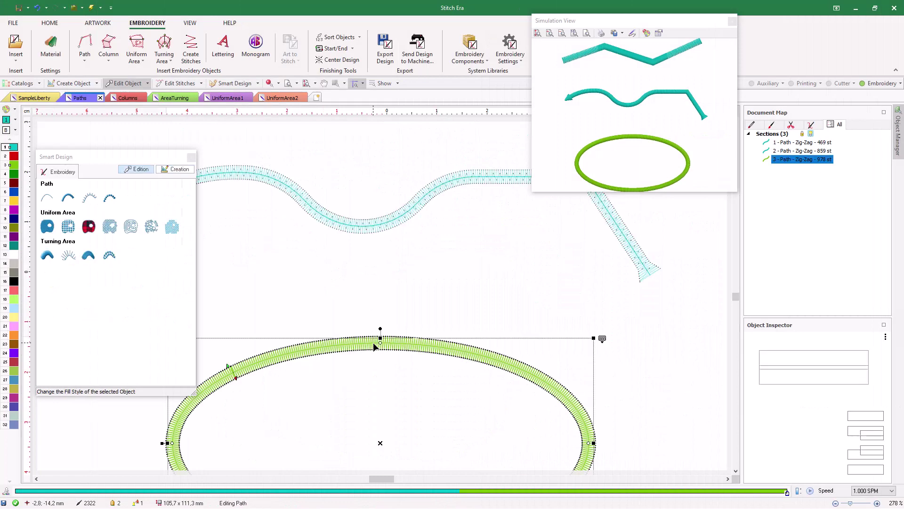
{"action": "left_click", "coordinate": [89, 198]}
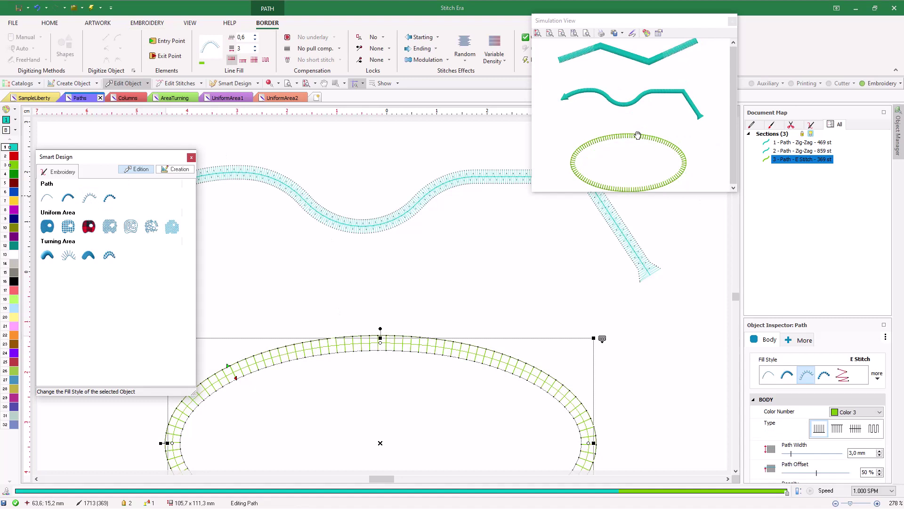
- Try the Line Fill types and settle on the fourth, square crenellated type for the ellipse
{"action": "scroll", "coordinate": [638, 135], "scroll_direction": "up", "scroll_amount": 2}
{"action": "scroll", "coordinate": [631, 119], "scroll_direction": "up", "scroll_amount": 2}
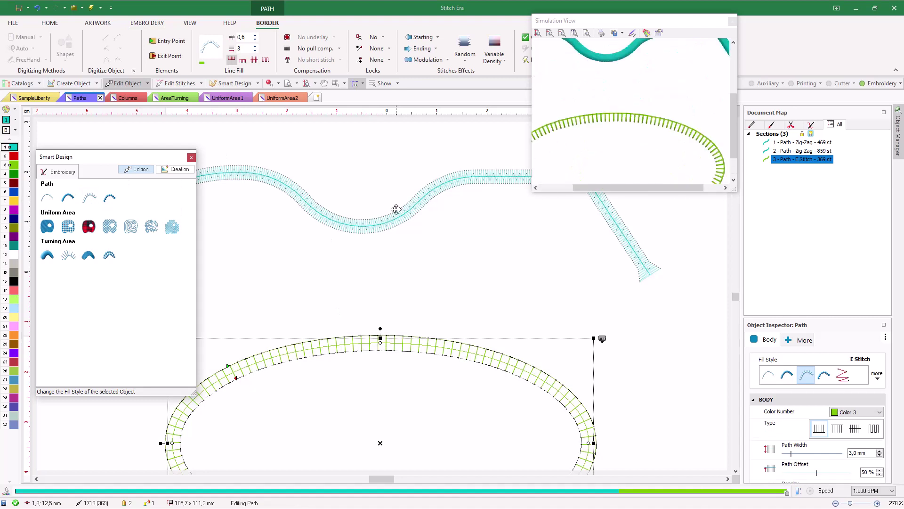
{"action": "left_click", "coordinate": [243, 60]}
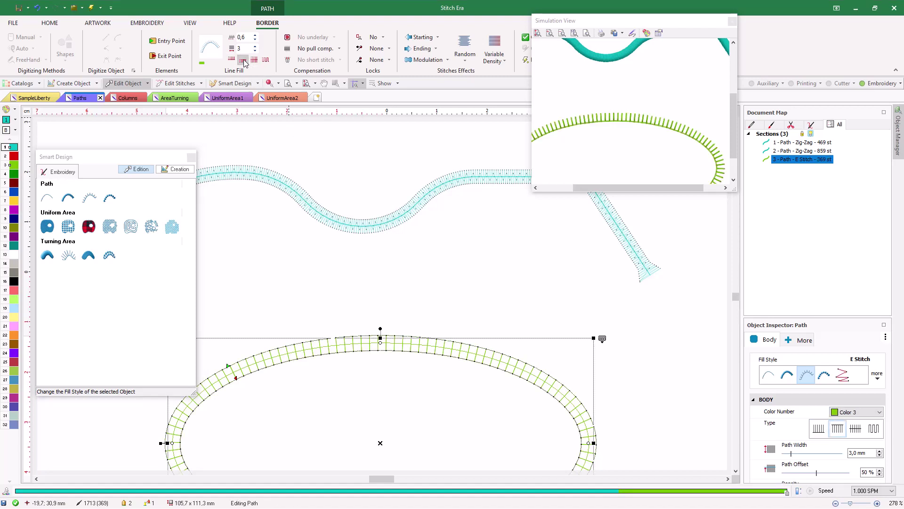
{"action": "left_click", "coordinate": [255, 61]}
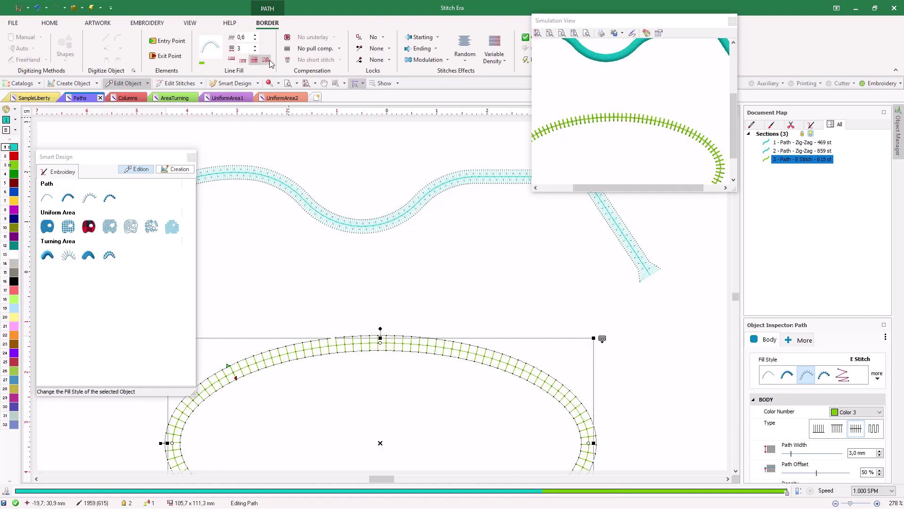
{"action": "left_click", "coordinate": [269, 61]}
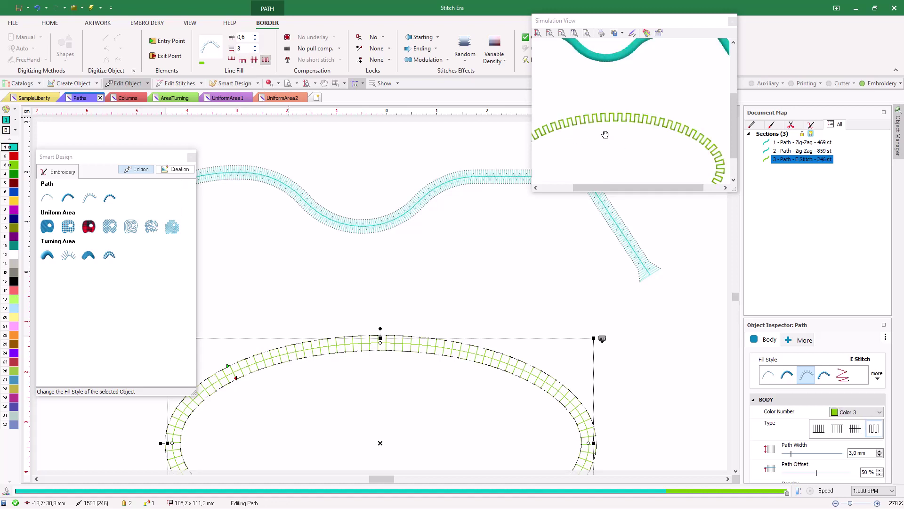
{"action": "scroll", "coordinate": [605, 134], "scroll_direction": "down", "scroll_amount": 3}
{"action": "left_click", "coordinate": [404, 256]}
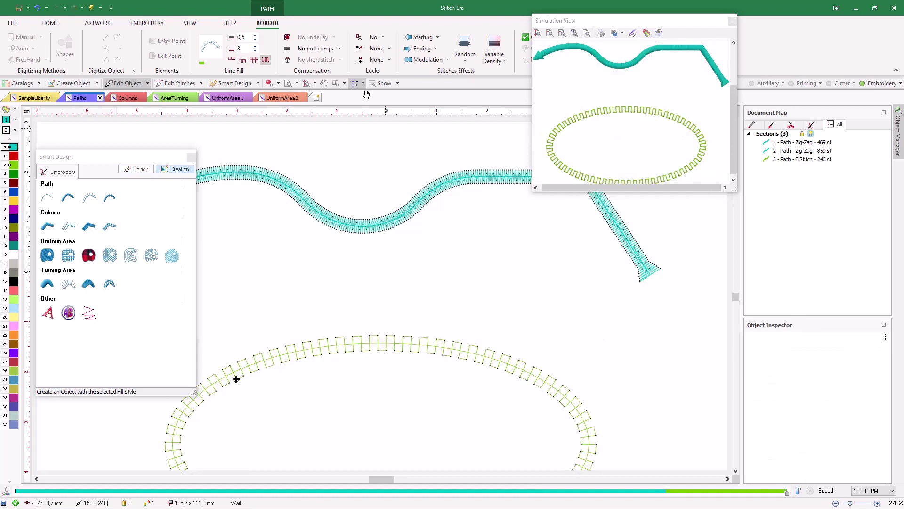
- Convert the top and middle zig-zag paths and the green ellipse to default Programmable Stitch outlines
{"action": "left_click", "coordinate": [306, 83]}
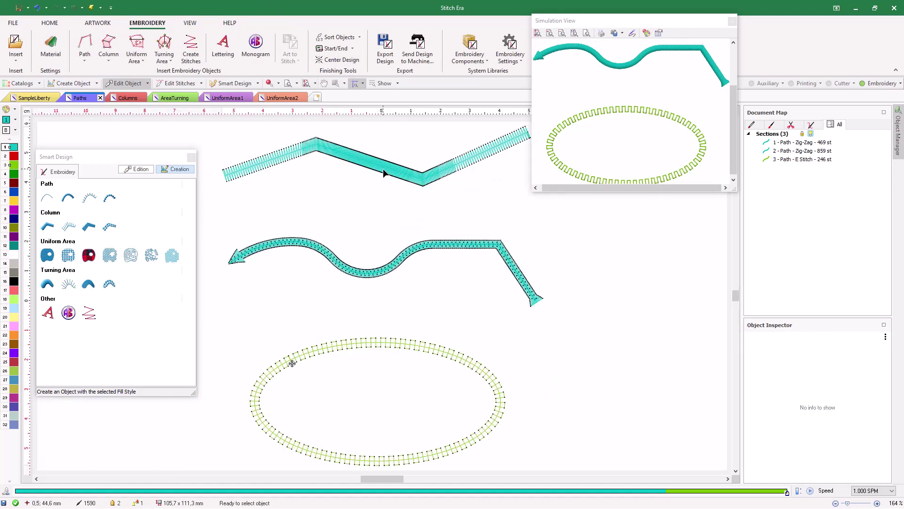
{"action": "left_click", "coordinate": [383, 169]}
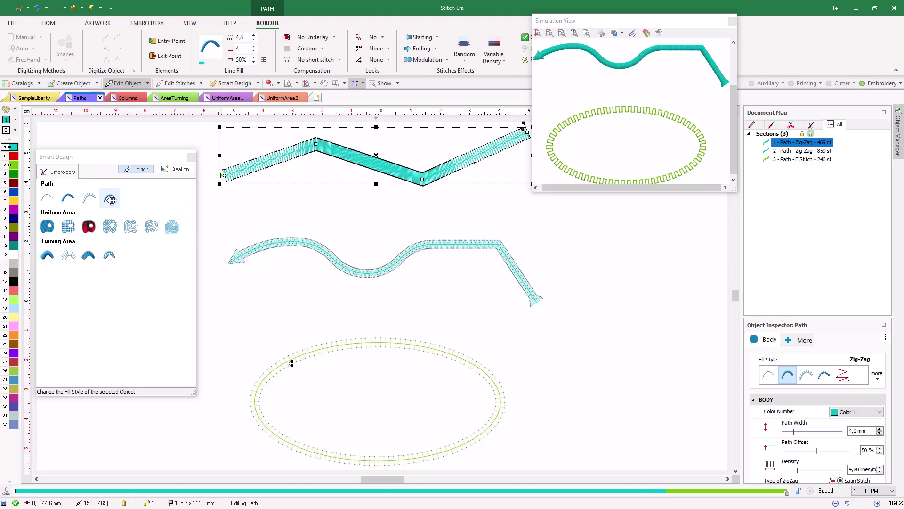
{"action": "left_click", "coordinate": [111, 199]}
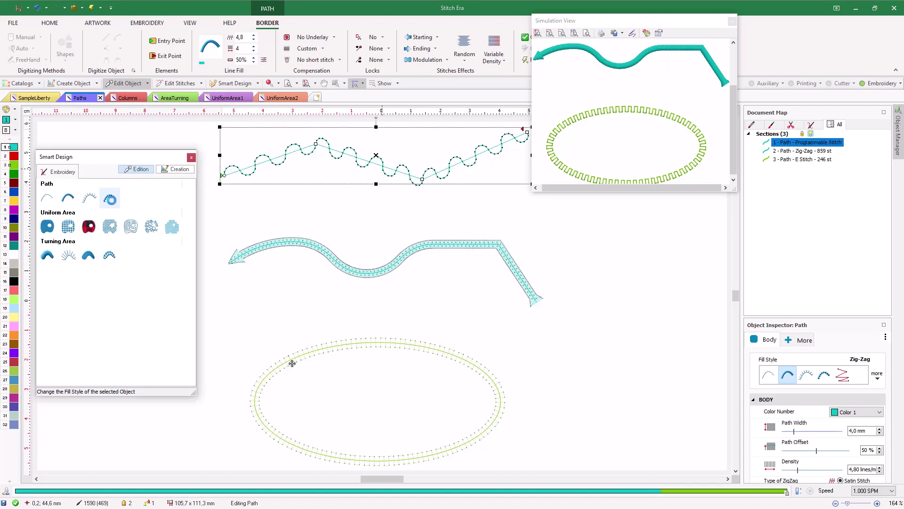
{"action": "left_click", "coordinate": [303, 243]}
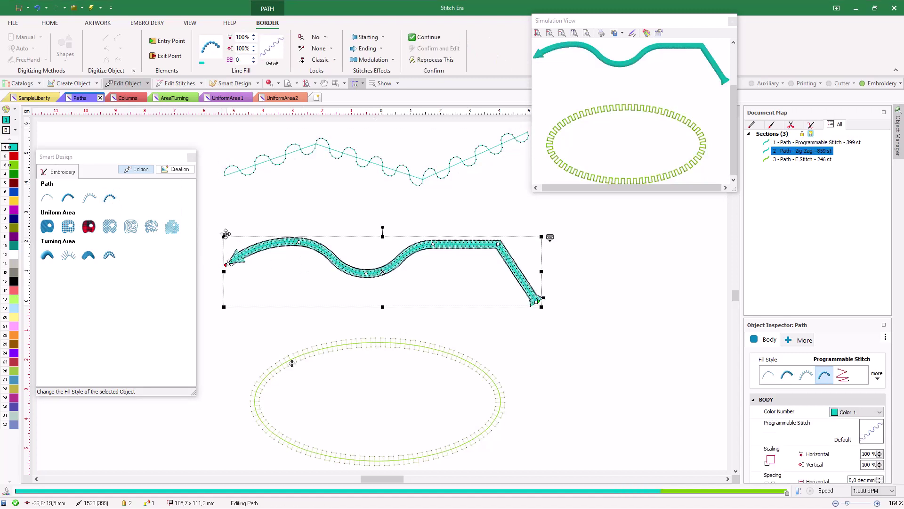
{"action": "left_click", "coordinate": [110, 200]}
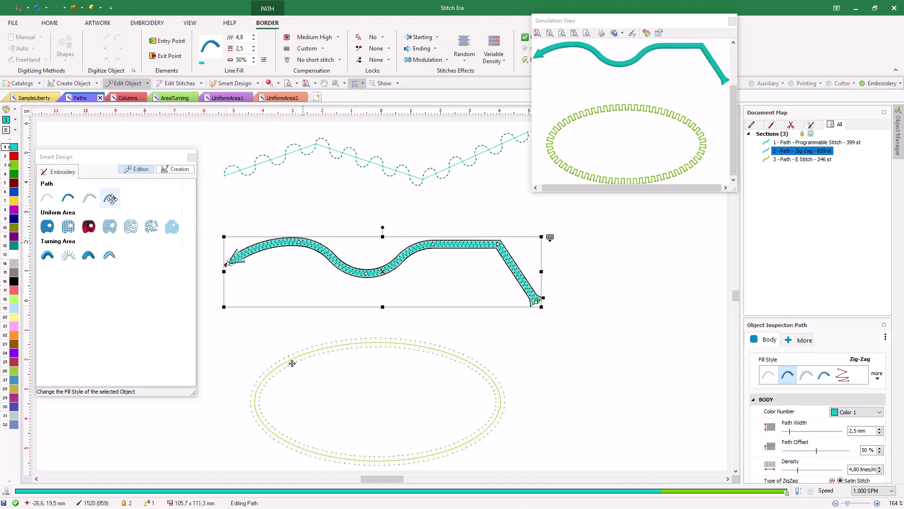
{"action": "left_click", "coordinate": [311, 347]}
{"action": "left_click", "coordinate": [113, 198]}
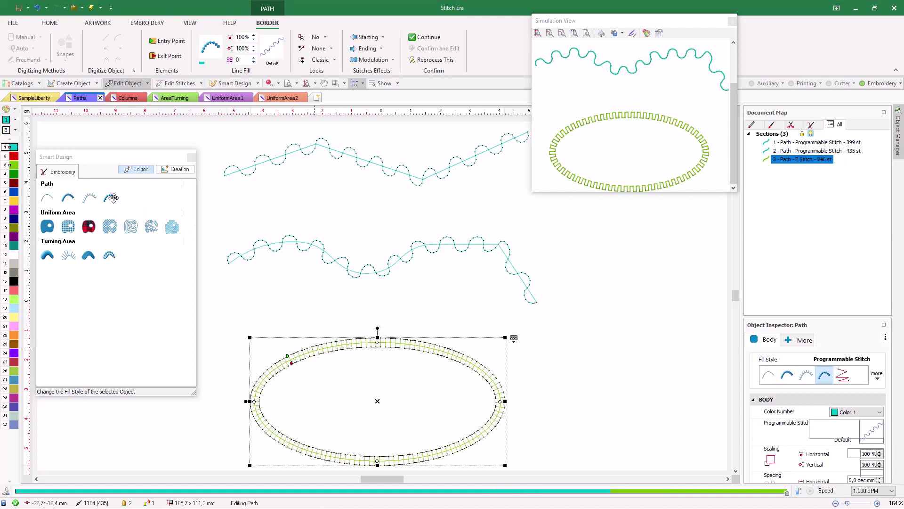
- Select the top wavy path and fit all three stitched objects in the preview
{"action": "left_click", "coordinate": [365, 158]}
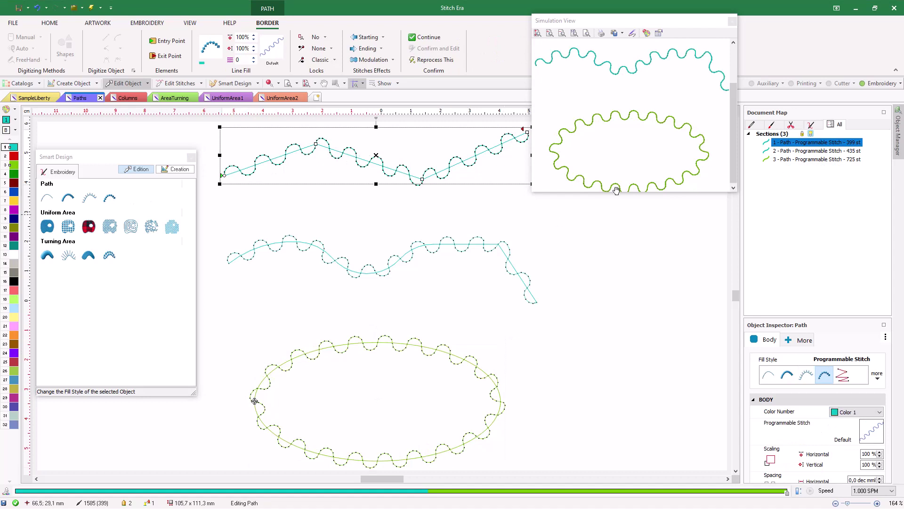
{"action": "left_click", "coordinate": [539, 33]}
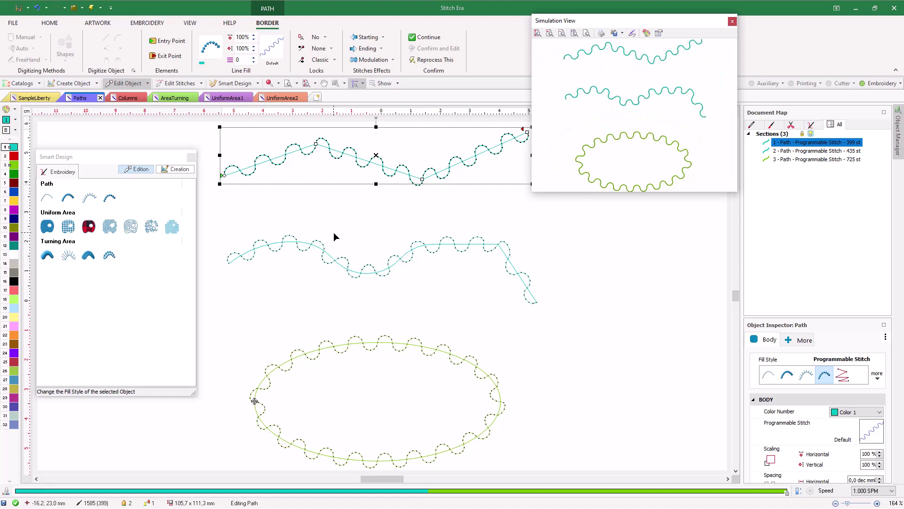
{"action": "left_click", "coordinate": [276, 56]}
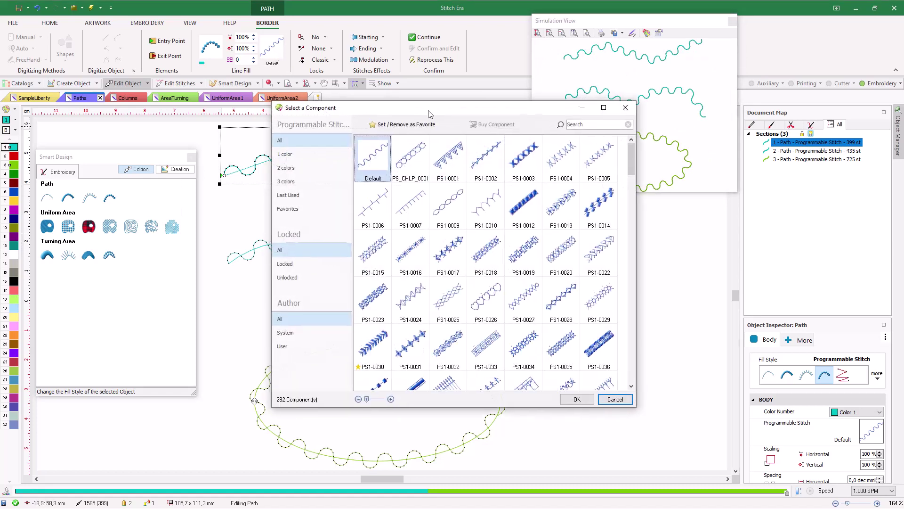
- Browse the colour filters and apply the favourite PS1-0030 arrow pattern to the top path
{"action": "left_click_drag", "start_coordinate": [429, 114], "coordinate": [458, 141]}
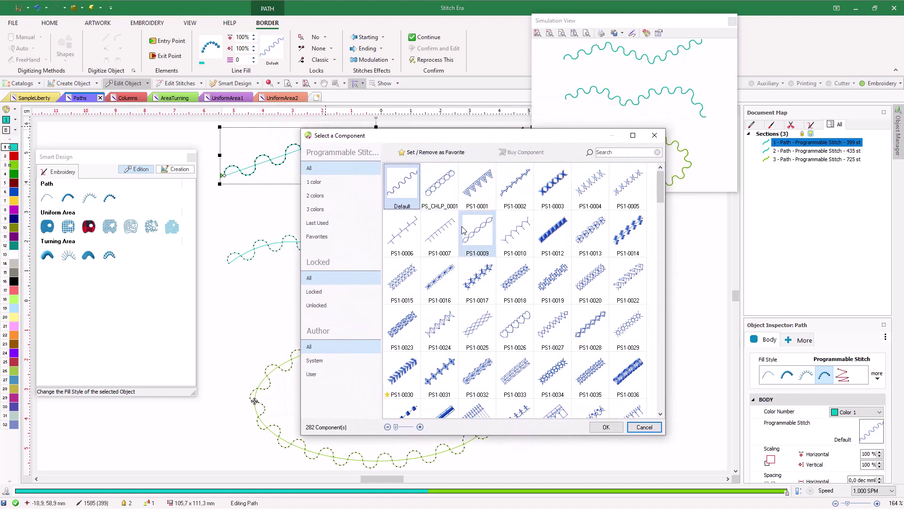
{"action": "scroll", "coordinate": [477, 271], "scroll_direction": "down", "scroll_amount": 1}
{"action": "scroll", "coordinate": [477, 271], "scroll_direction": "up", "scroll_amount": 1}
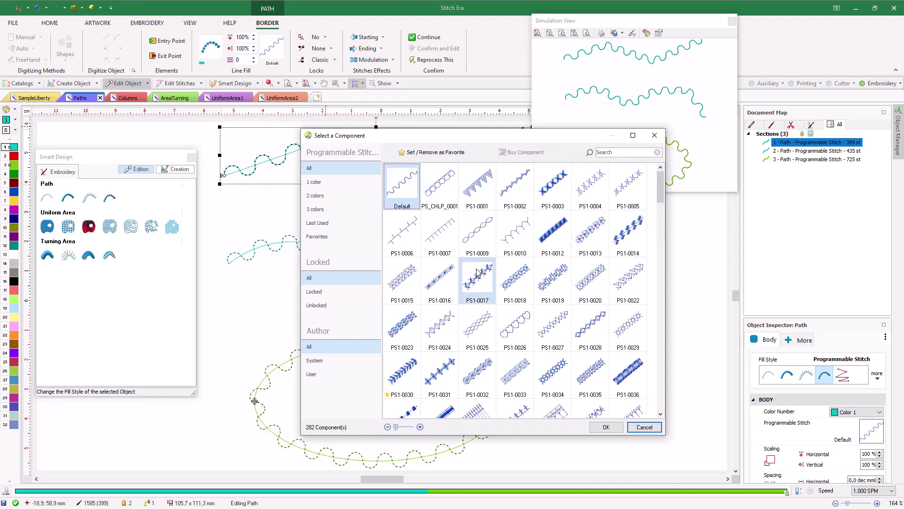
{"action": "left_click", "coordinate": [317, 182]}
{"action": "left_click", "coordinate": [322, 196]}
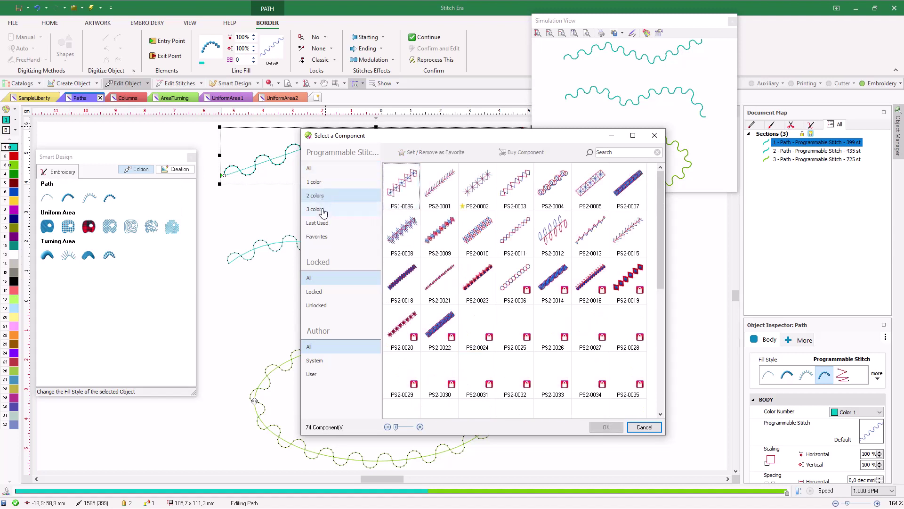
{"action": "left_click", "coordinate": [323, 210]}
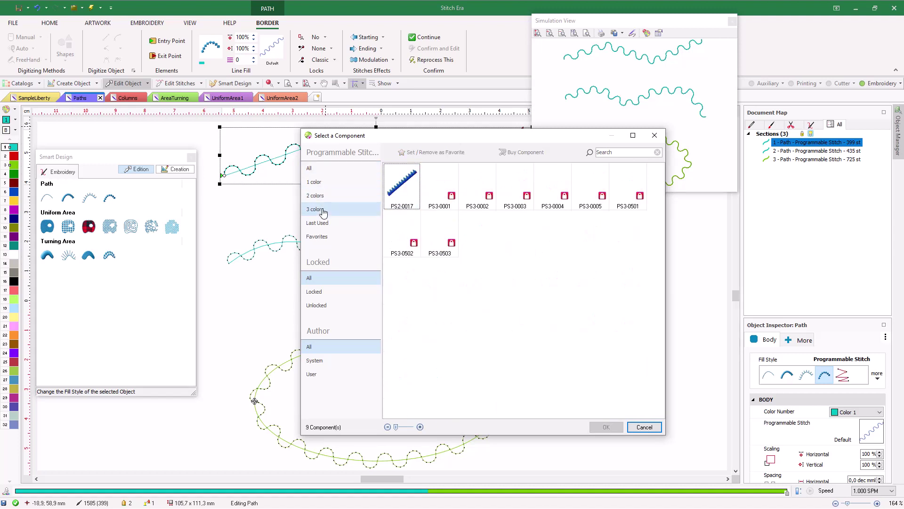
{"action": "left_click", "coordinate": [319, 184]}
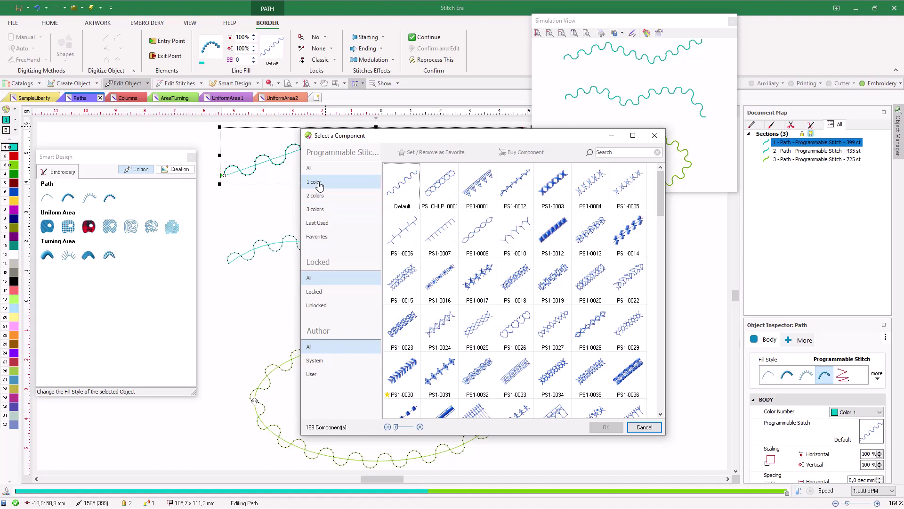
{"action": "left_click", "coordinate": [322, 240]}
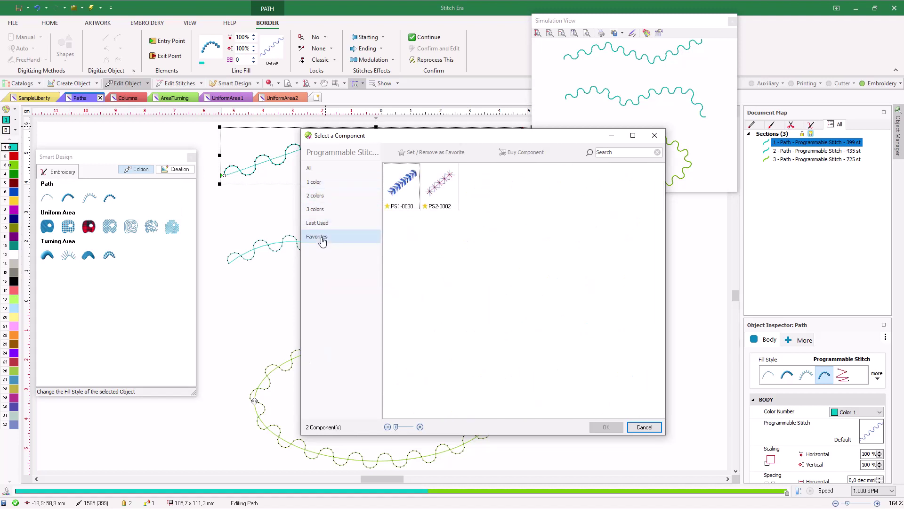
{"action": "left_click", "coordinate": [401, 184]}
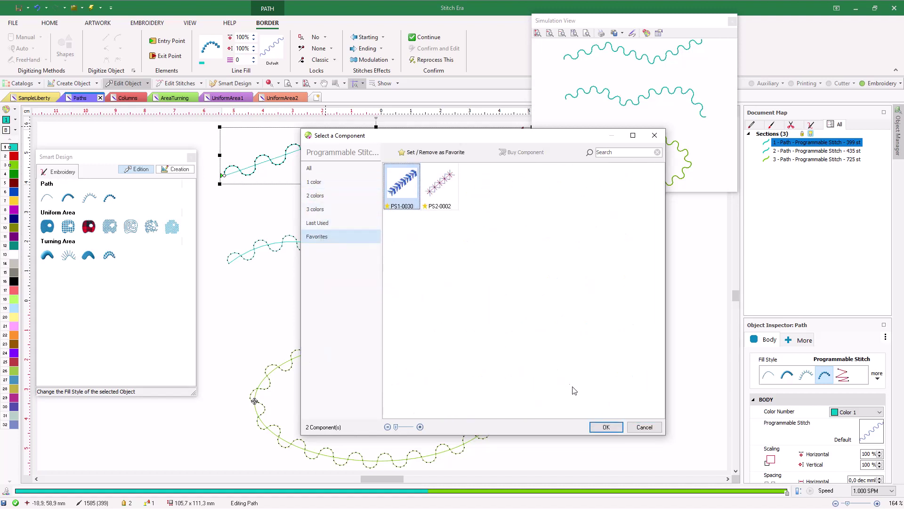
{"action": "left_click", "coordinate": [606, 427]}
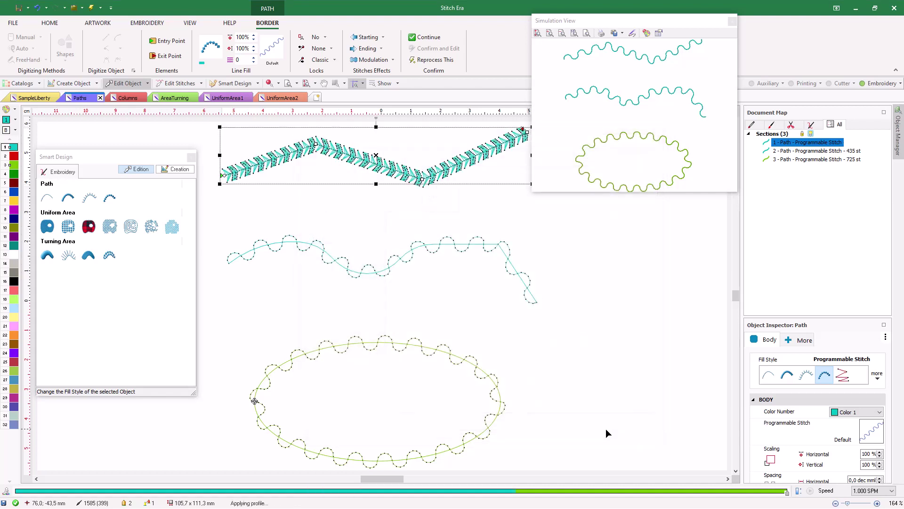
- Give the middle path the favourite PS2-0002 pattern, then bring up the catalogue for the ellipse
{"action": "left_click", "coordinate": [388, 268]}
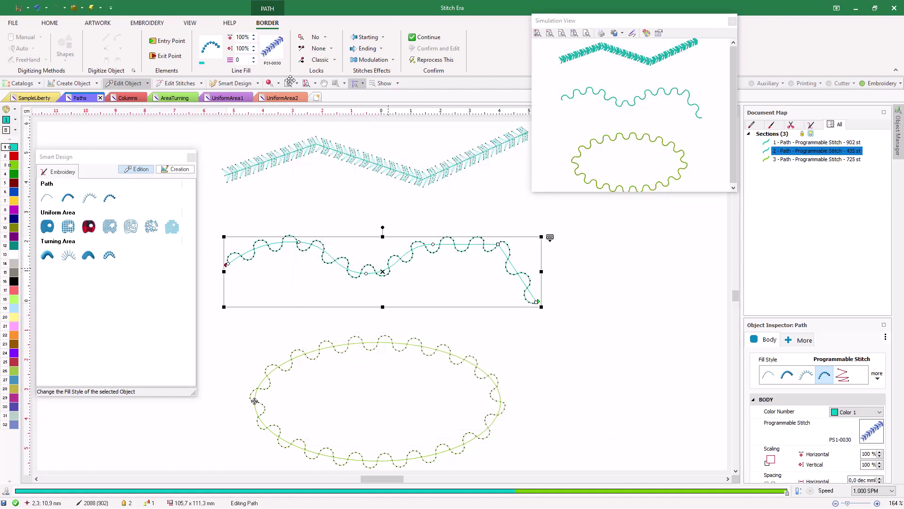
{"action": "left_click", "coordinate": [273, 49]}
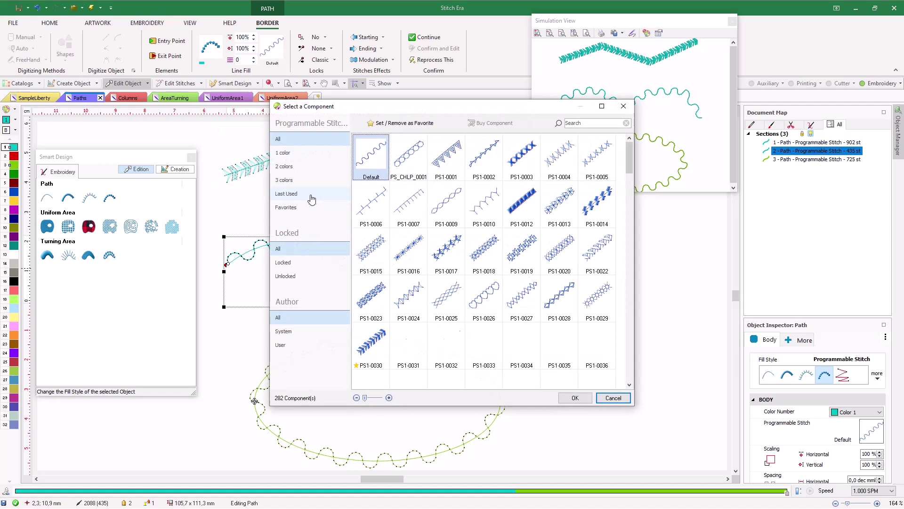
{"action": "left_click", "coordinate": [299, 207]}
{"action": "left_click", "coordinate": [409, 158]}
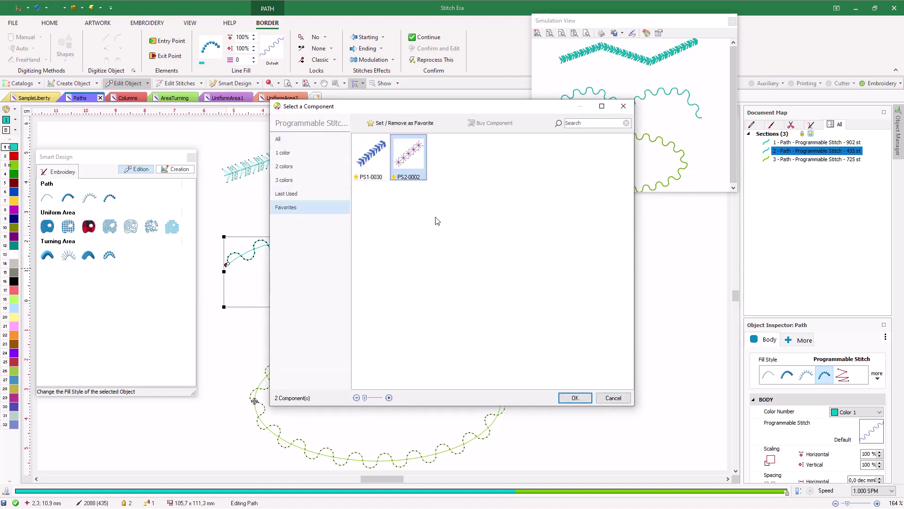
{"action": "left_click", "coordinate": [575, 398]}
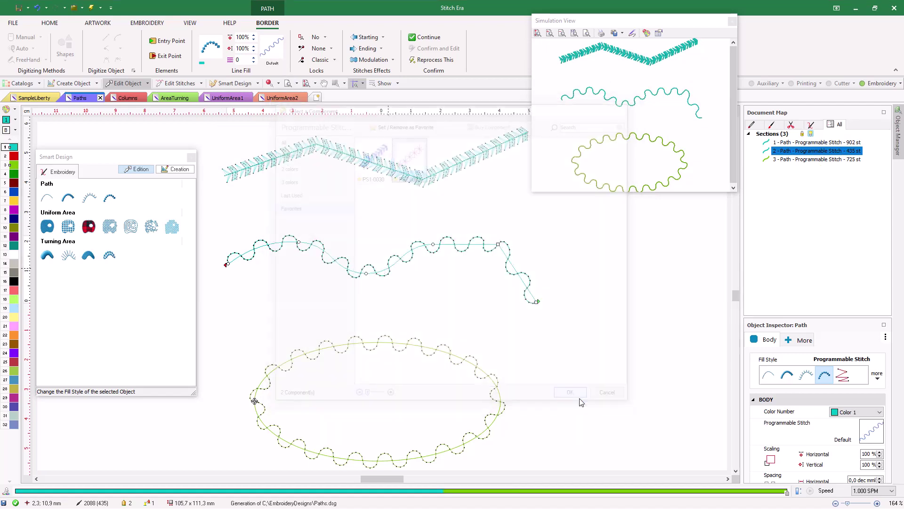
{"action": "left_click", "coordinate": [441, 350]}
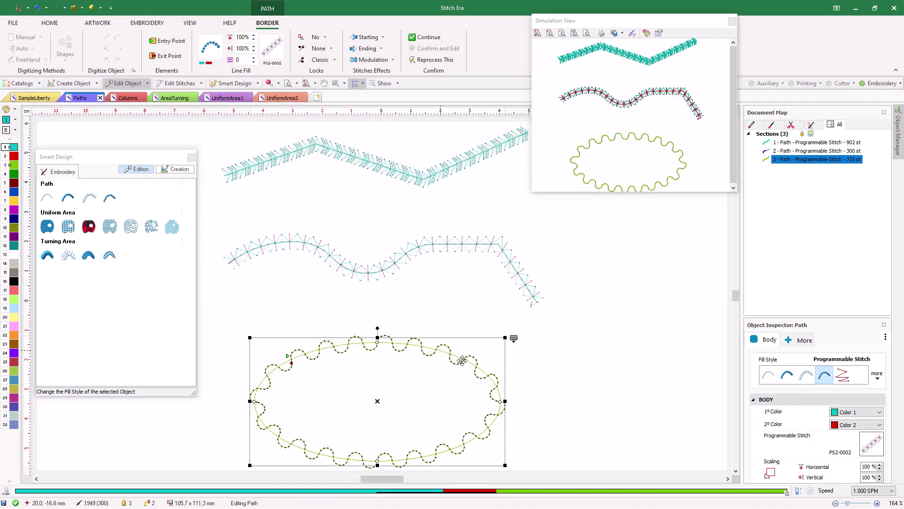
{"action": "left_click", "coordinate": [278, 52]}
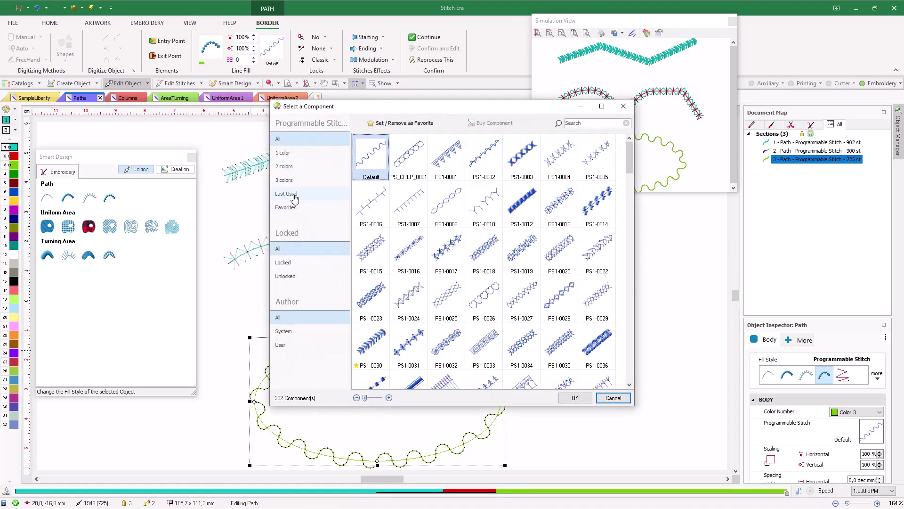
- Apply the two-colour PS2-0007 pattern to the green ellipse
{"action": "left_click", "coordinate": [288, 168]}
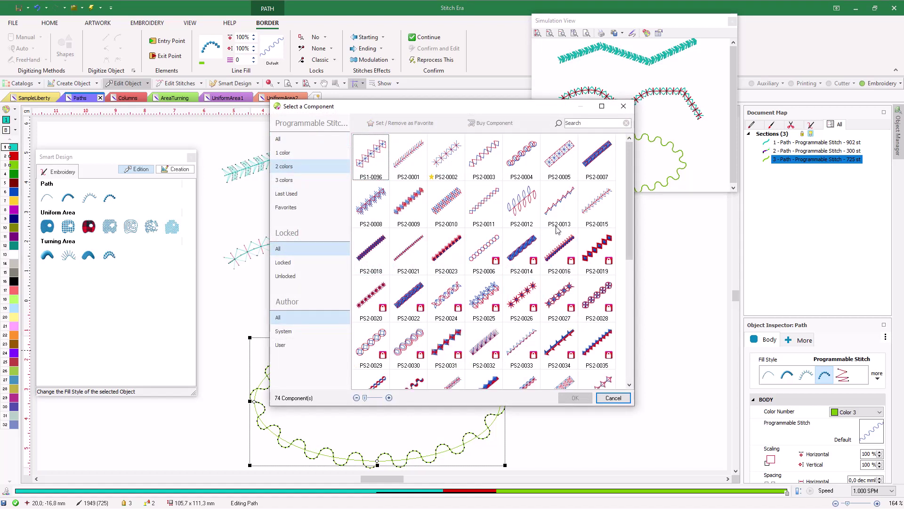
{"action": "left_click", "coordinate": [592, 166]}
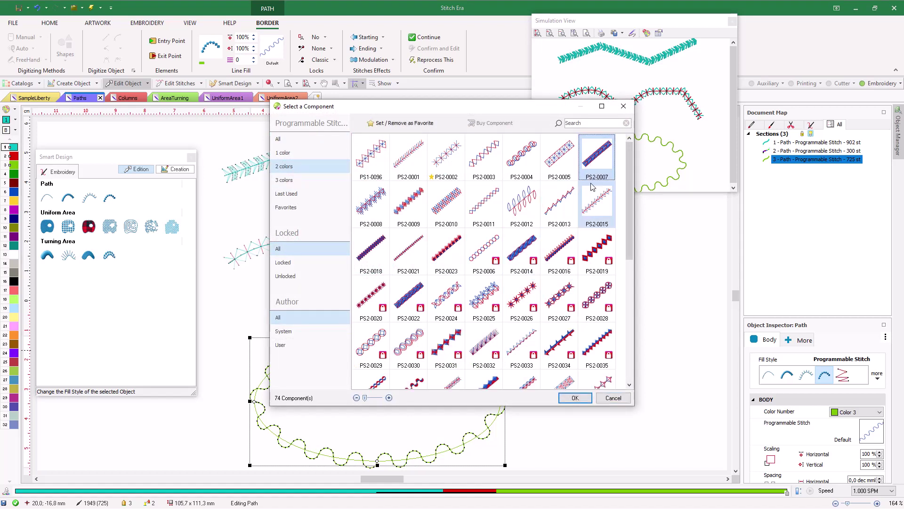
{"action": "left_click", "coordinate": [574, 398]}
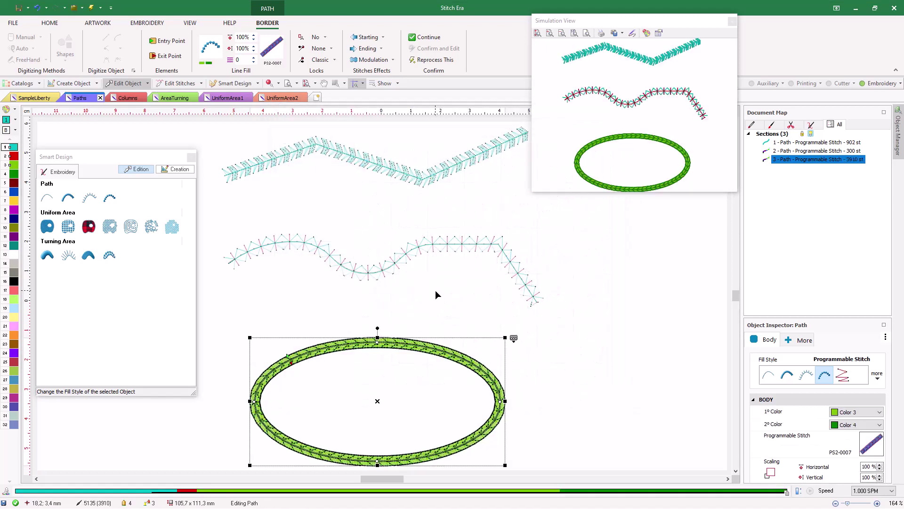
- Zoom and pan the simulation to inspect the upper teal path, then fit the whole design
{"action": "scroll", "coordinate": [647, 103], "scroll_direction": "up", "scroll_amount": 3}
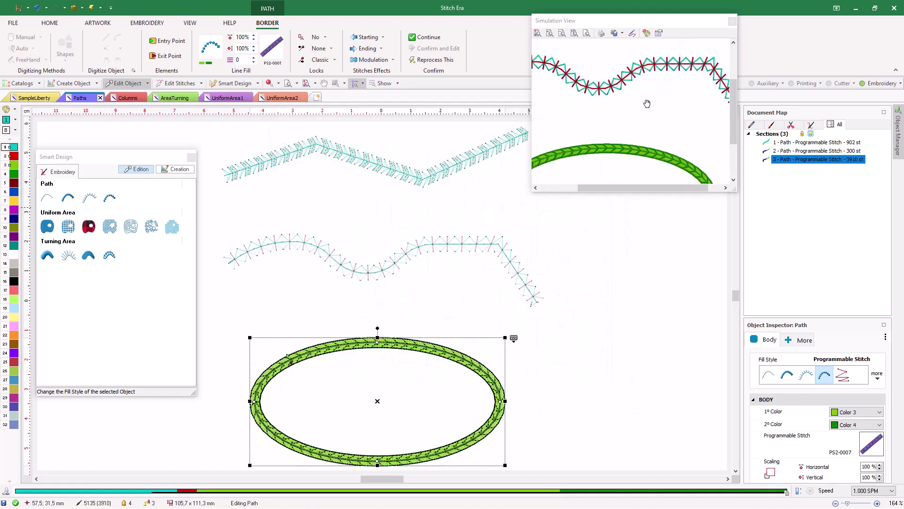
{"action": "left_click_drag", "start_coordinate": [636, 94], "coordinate": [659, 135]}
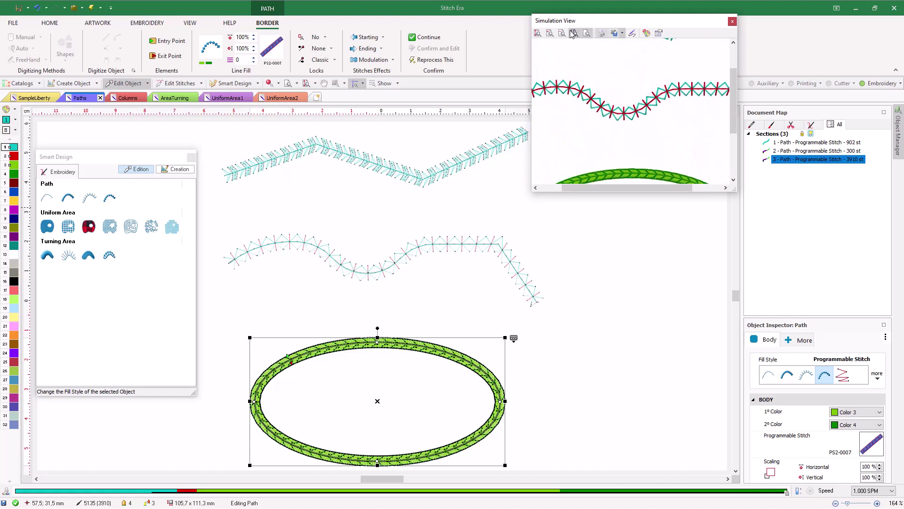
{"action": "left_click", "coordinate": [539, 34]}
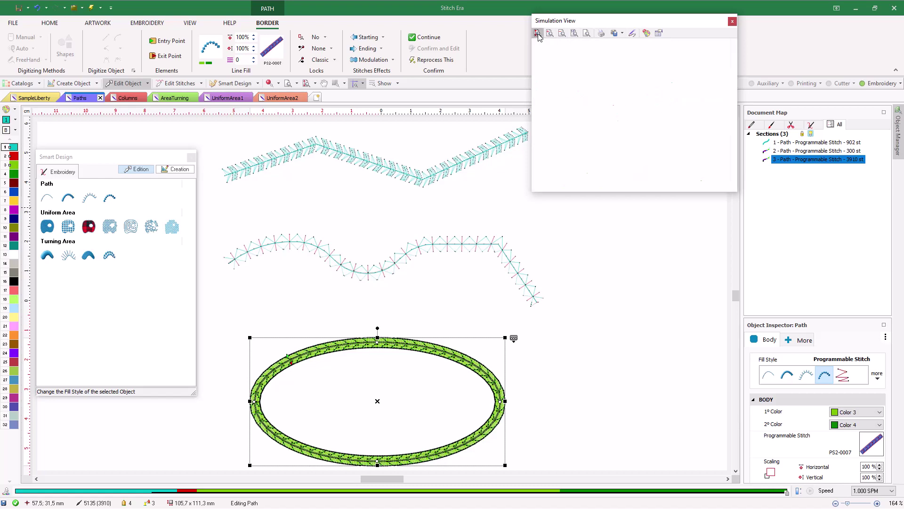
{"action": "left_click", "coordinate": [377, 215]}
{"action": "scroll", "coordinate": [377, 215], "scroll_direction": "down", "scroll_amount": 2}
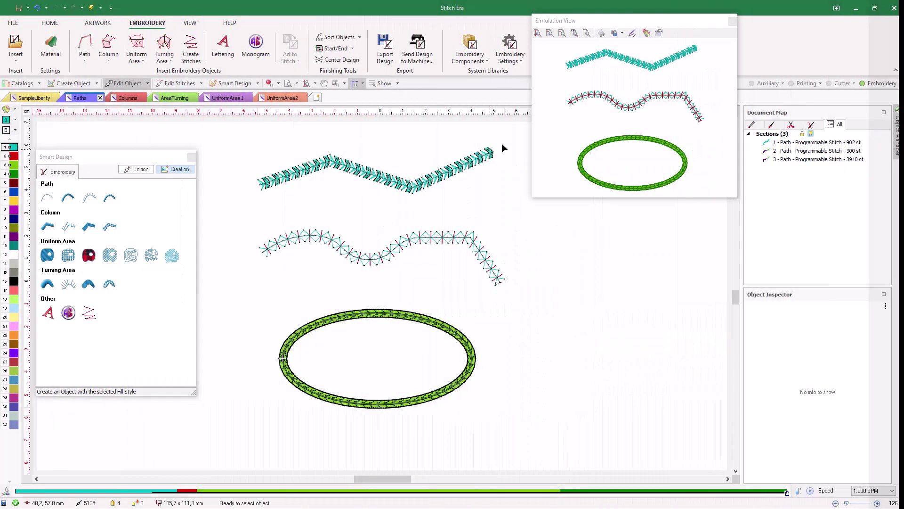
- Close the simulation, switch to the Columns design and select its upper chevron column
{"action": "left_click", "coordinate": [733, 22]}
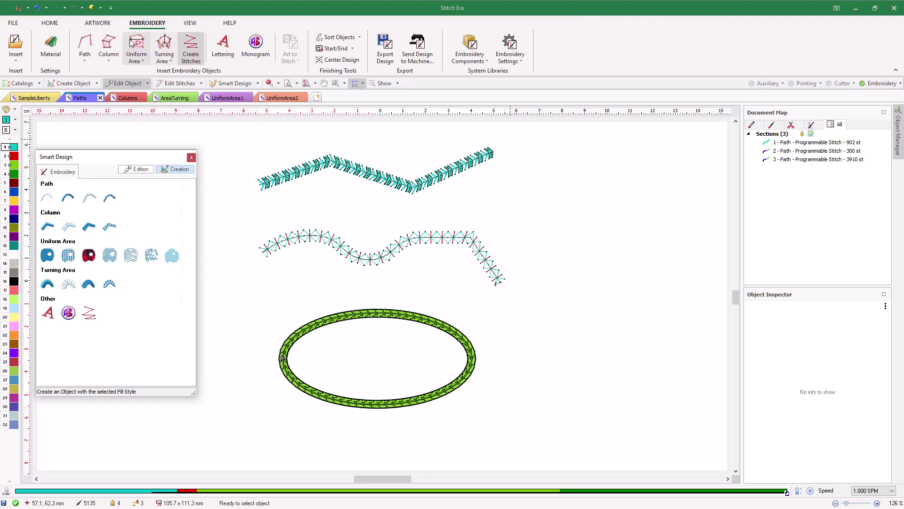
{"action": "left_click", "coordinate": [127, 98]}
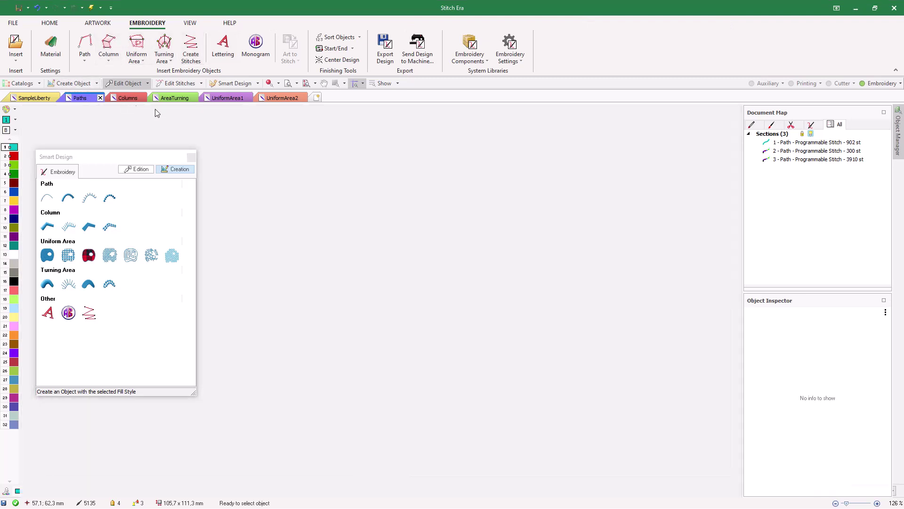
{"action": "scroll", "coordinate": [393, 249], "scroll_direction": "down", "scroll_amount": 3}
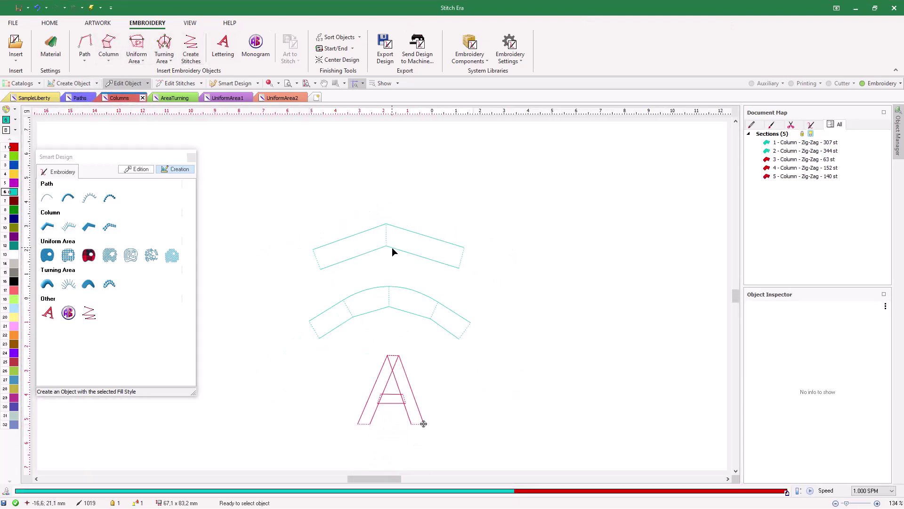
{"action": "scroll", "coordinate": [396, 279], "scroll_direction": "up", "scroll_amount": 1}
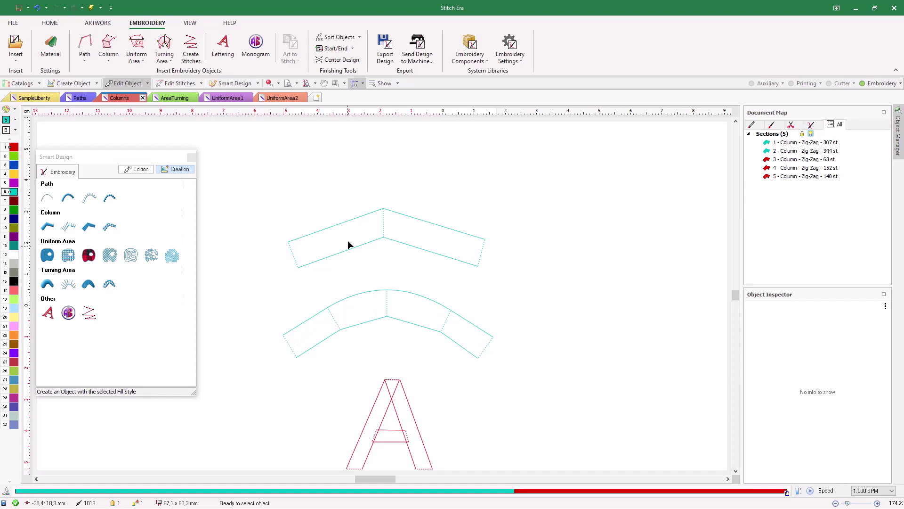
{"action": "scroll", "coordinate": [351, 227], "scroll_direction": "up", "scroll_amount": 1}
{"action": "left_click", "coordinate": [349, 217]}
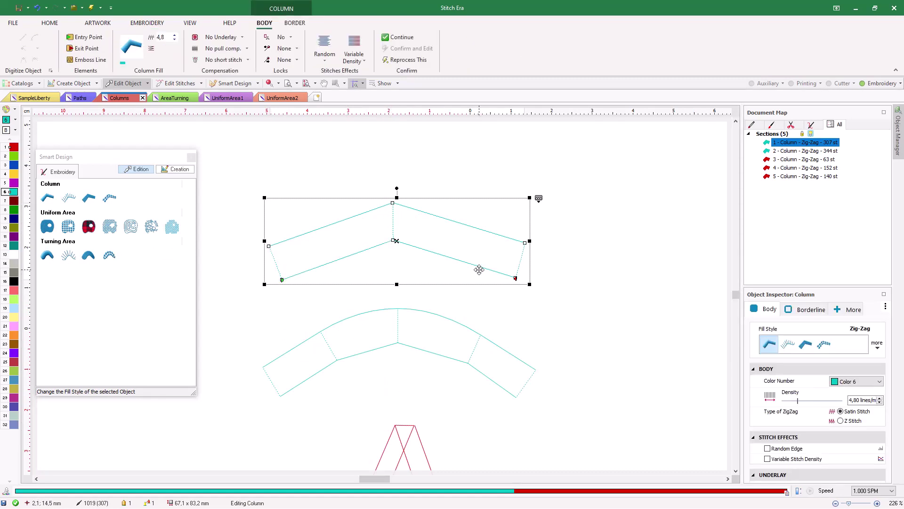
- Select the lower arched column and turn on Show Stitches, zooming in and out to inspect
{"action": "left_click", "coordinate": [372, 333]}
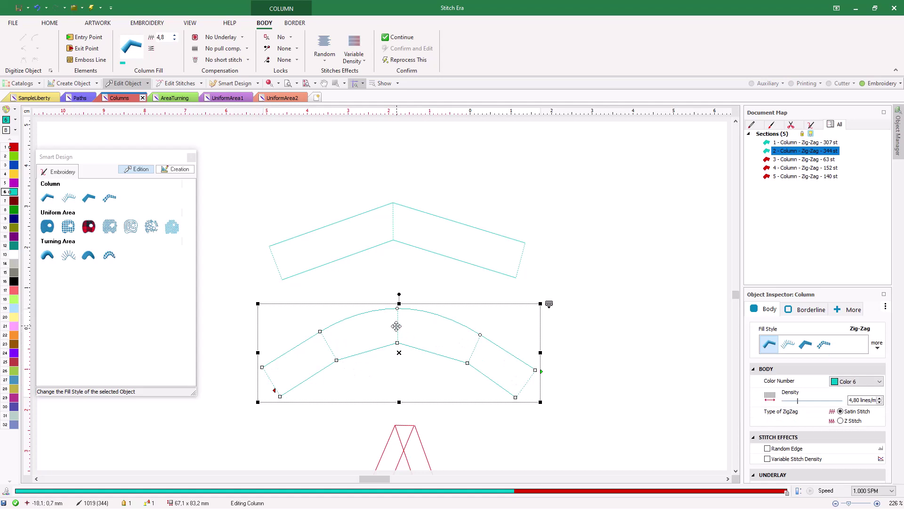
{"action": "scroll", "coordinate": [395, 326], "scroll_direction": "up", "scroll_amount": 3}
{"action": "scroll", "coordinate": [403, 340], "scroll_direction": "down", "scroll_amount": 2}
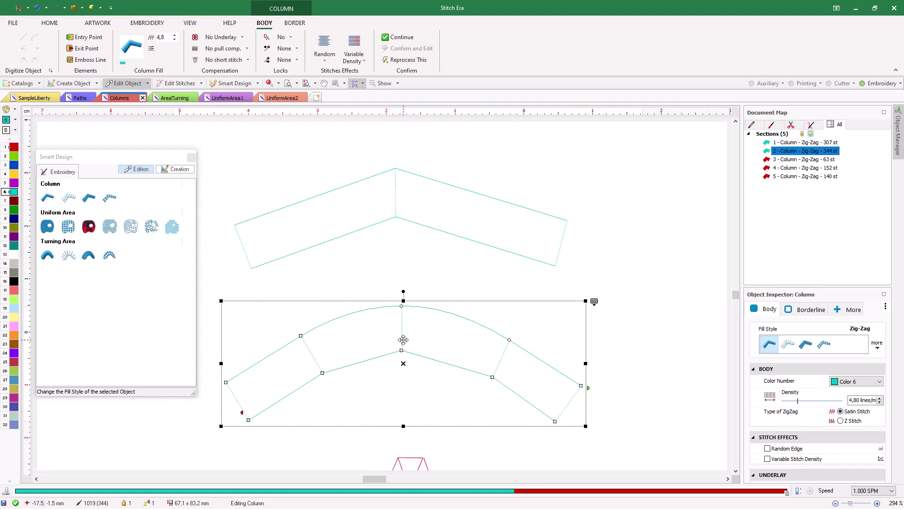
{"action": "left_click", "coordinate": [398, 84]}
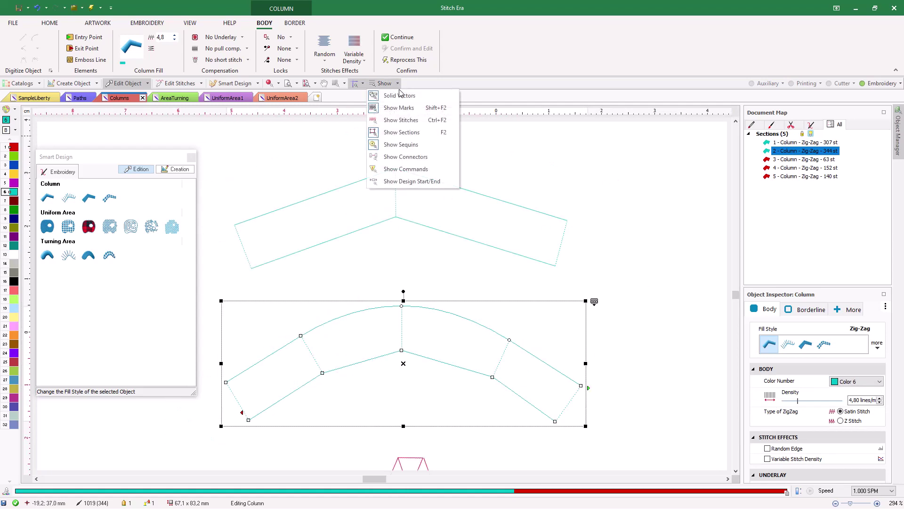
{"action": "left_click", "coordinate": [401, 120]}
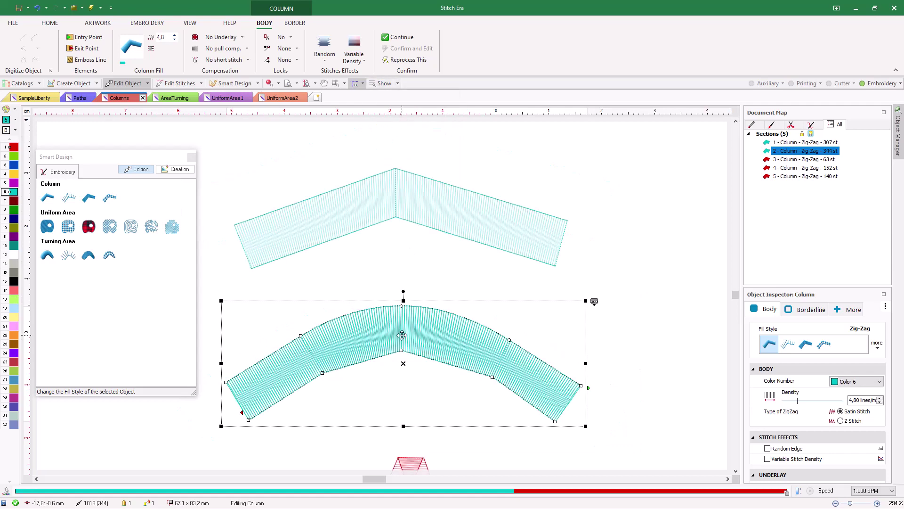
{"action": "scroll", "coordinate": [401, 335], "scroll_direction": "up", "scroll_amount": 1}
{"action": "scroll", "coordinate": [402, 335], "scroll_direction": "up", "scroll_amount": 2}
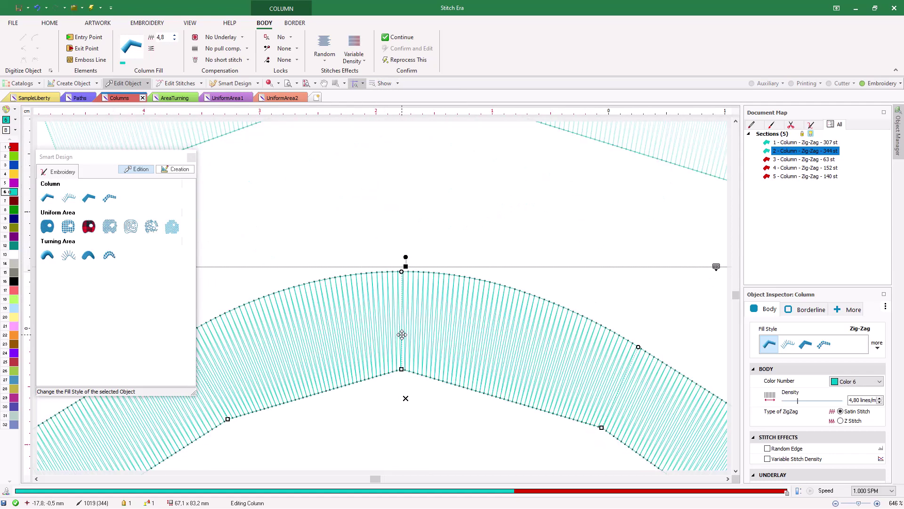
{"action": "scroll", "coordinate": [402, 335], "scroll_direction": "down", "scroll_amount": 4}
{"action": "scroll", "coordinate": [402, 335], "scroll_direction": "up", "scroll_amount": 2}
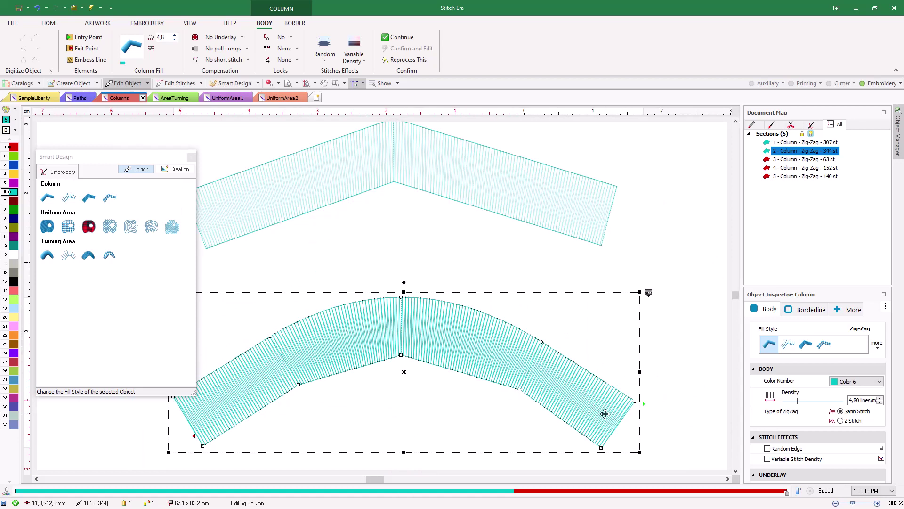
{"action": "scroll", "coordinate": [383, 284], "scroll_direction": "down", "scroll_amount": 3}
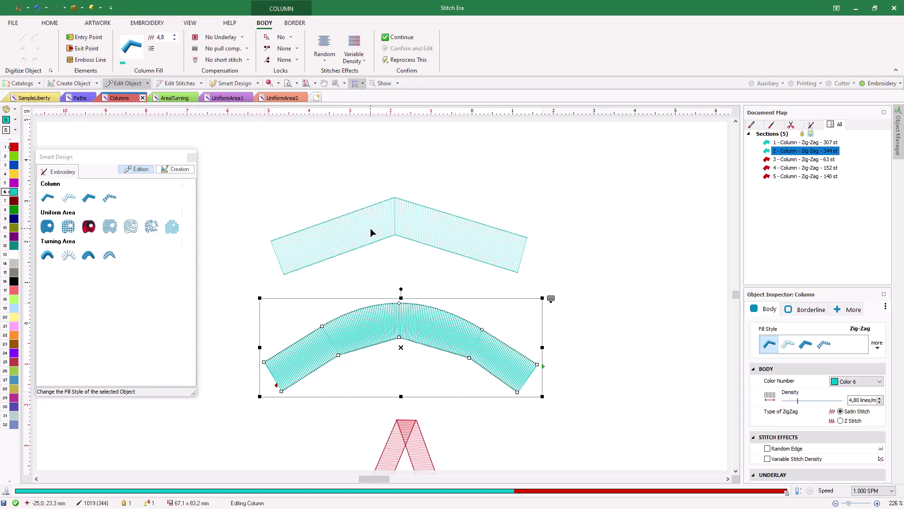
{"action": "scroll", "coordinate": [370, 228], "scroll_direction": "down", "scroll_amount": 2}
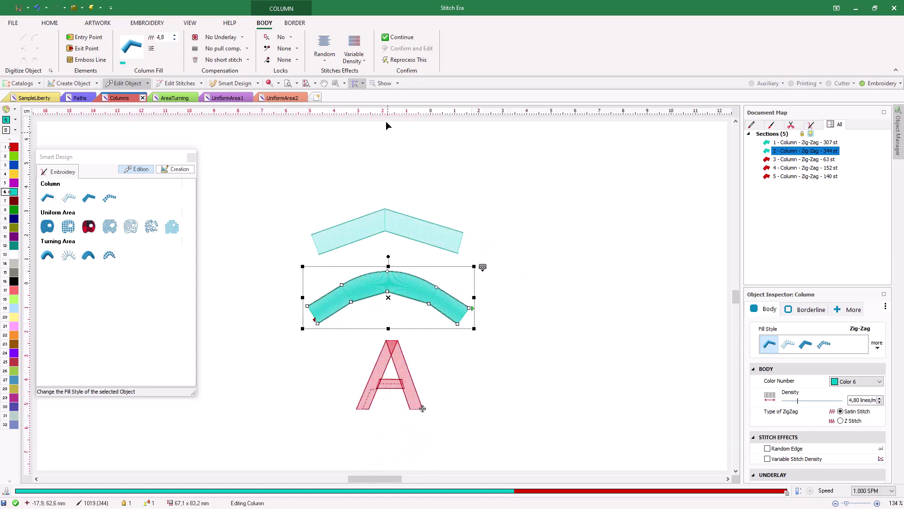
- Open the Simulation view from the VIEW ribbon tab
{"action": "left_click", "coordinate": [194, 23]}
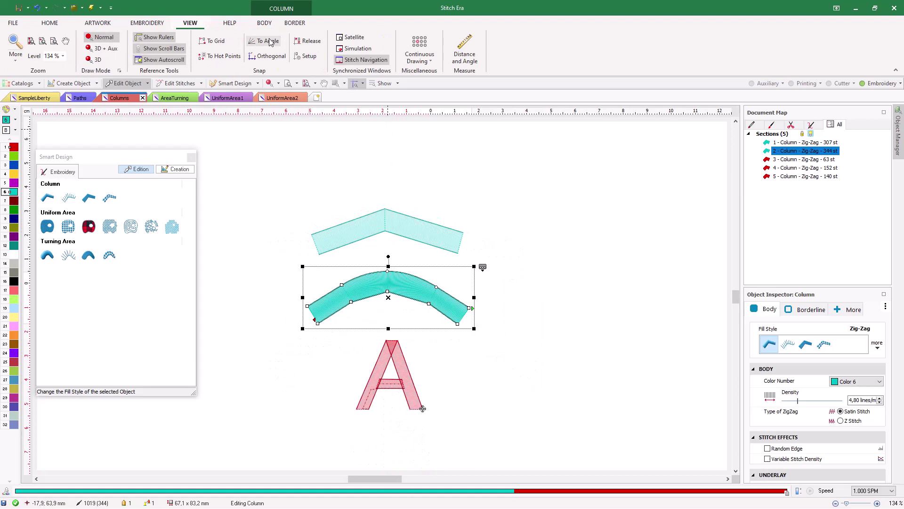
{"action": "left_click", "coordinate": [353, 49]}
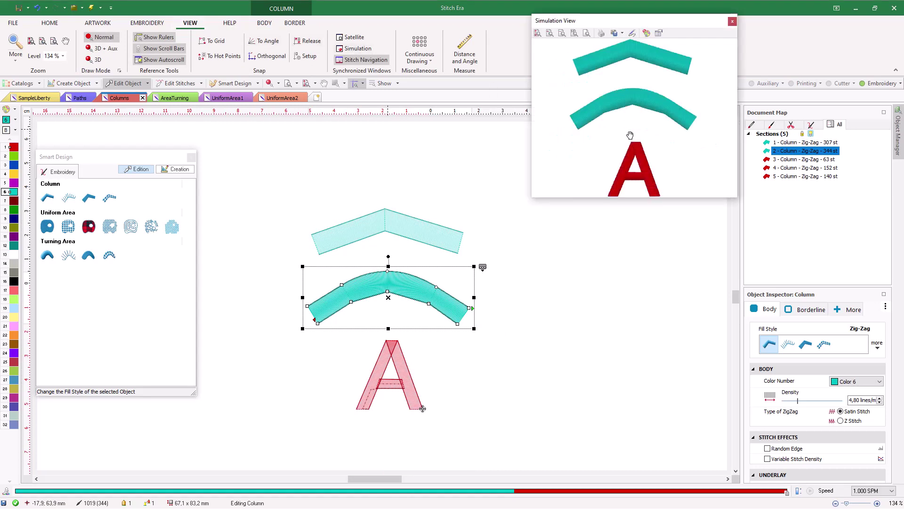
{"action": "scroll", "coordinate": [392, 396], "scroll_direction": "up", "scroll_amount": 1}
- Inspect both legs of the letter A and the top teal chevron column
{"action": "left_click", "coordinate": [393, 396]}
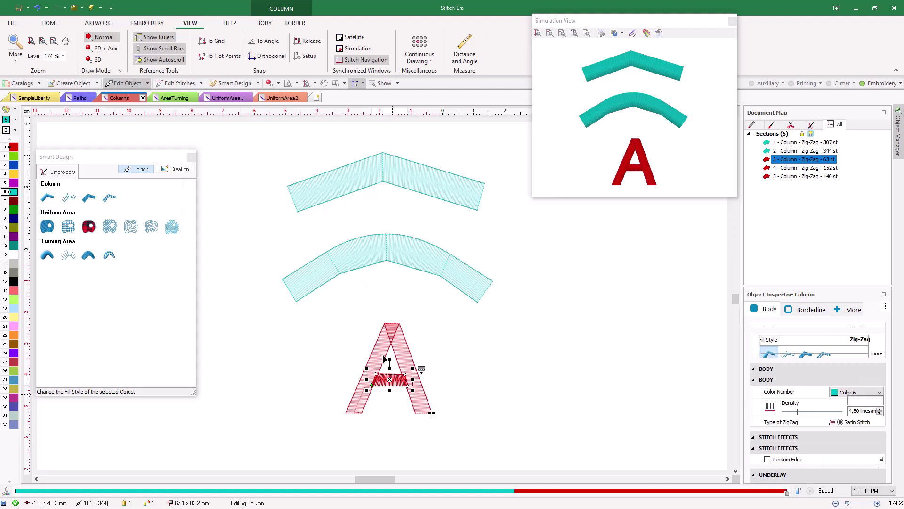
{"action": "left_click", "coordinate": [409, 360]}
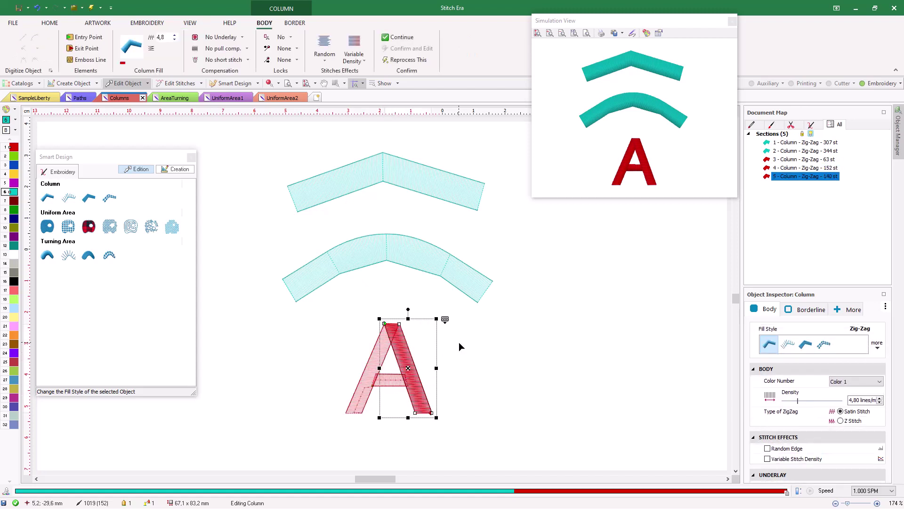
{"action": "key", "text": "Escape"}
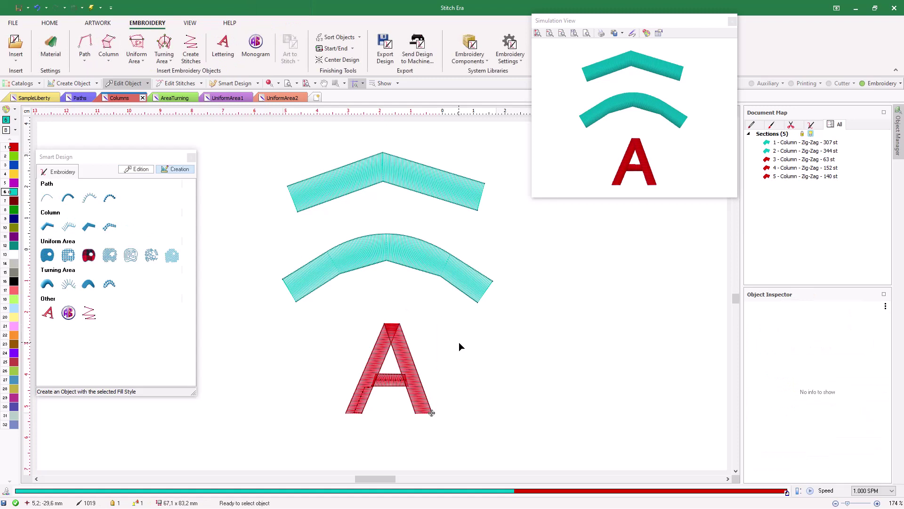
{"action": "left_click", "coordinate": [406, 176]}
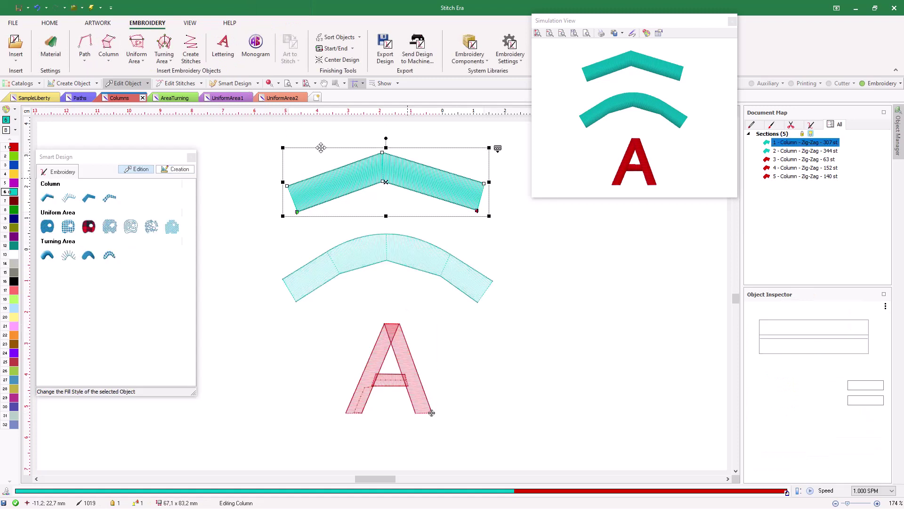
{"action": "scroll", "coordinate": [376, 165], "scroll_direction": "up", "scroll_amount": 3}
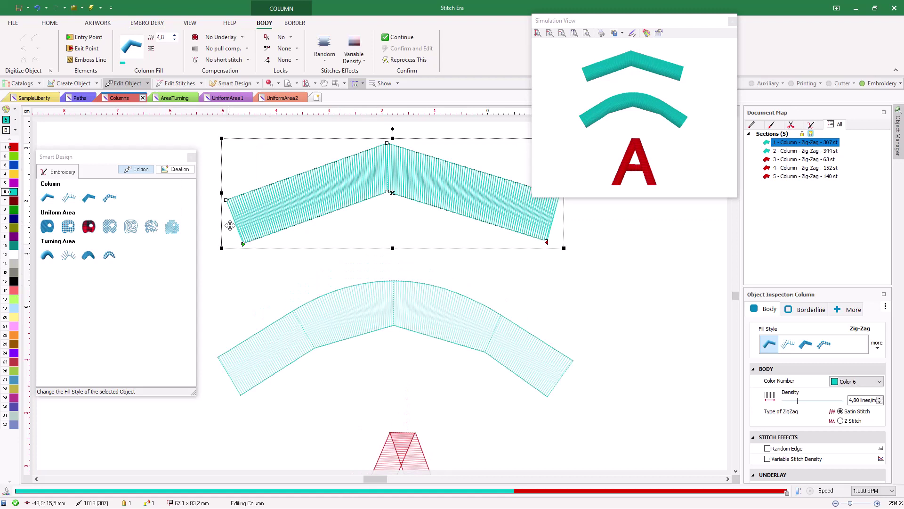
- Enter density 6 for the chevron, switch its fill to E Stitch and try two variants
{"action": "left_click", "coordinate": [166, 37]}
{"action": "type", "text": "6"}
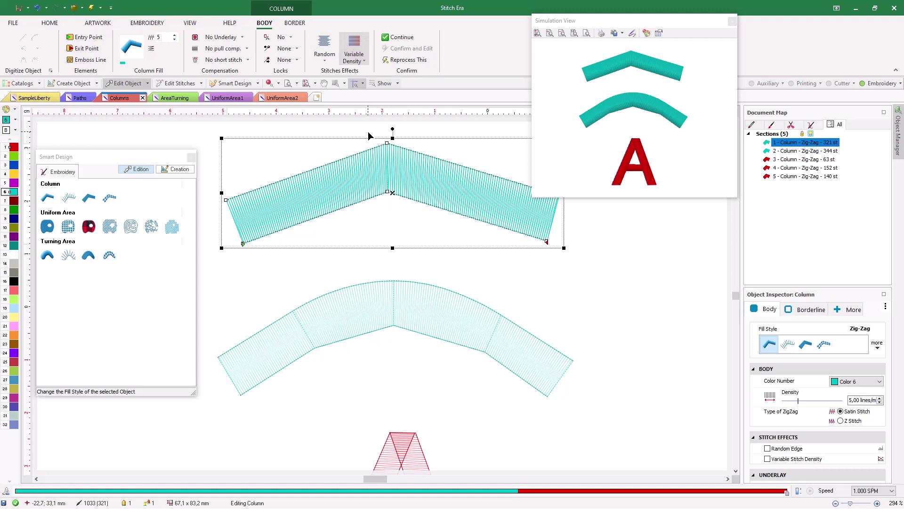
{"action": "scroll", "coordinate": [643, 49], "scroll_direction": "up", "scroll_amount": 2}
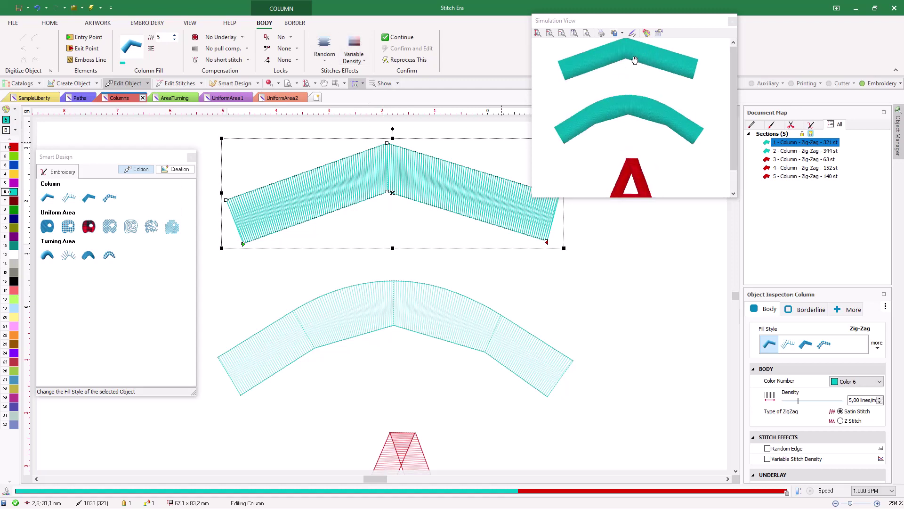
{"action": "left_click", "coordinate": [68, 197]}
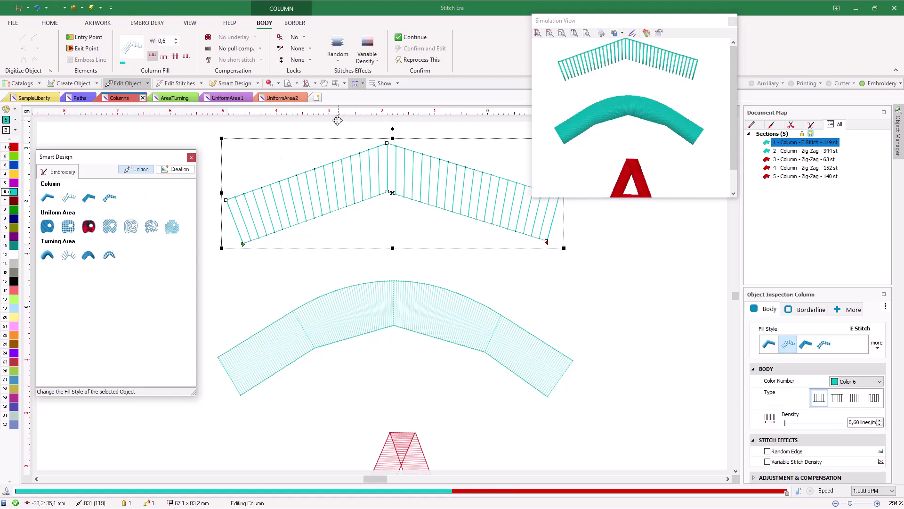
{"action": "left_click", "coordinate": [174, 57]}
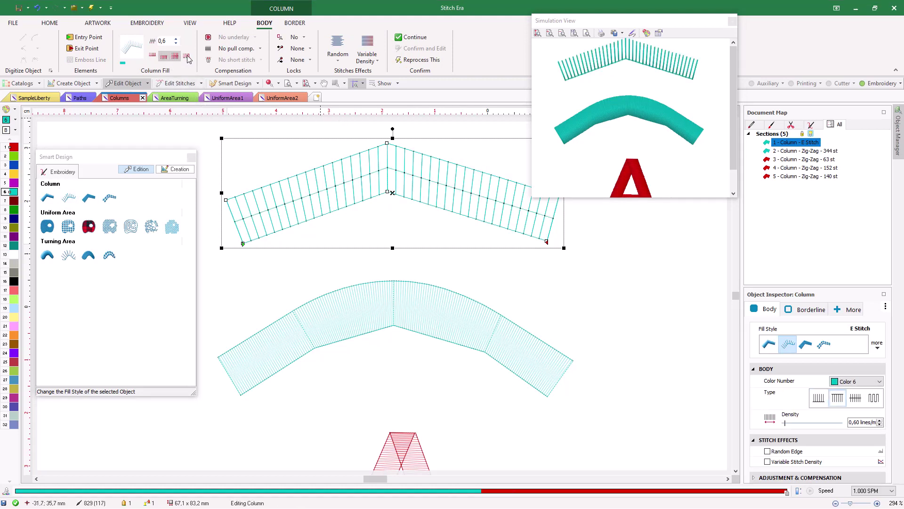
{"action": "left_click", "coordinate": [187, 57]}
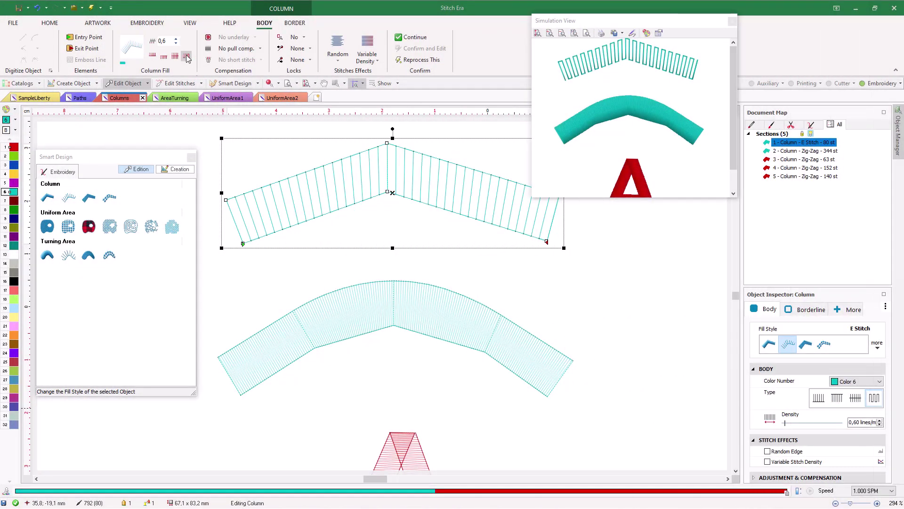
- Apply the Pattern column fill to the chevron and the lower arched column
{"action": "left_click", "coordinate": [90, 199]}
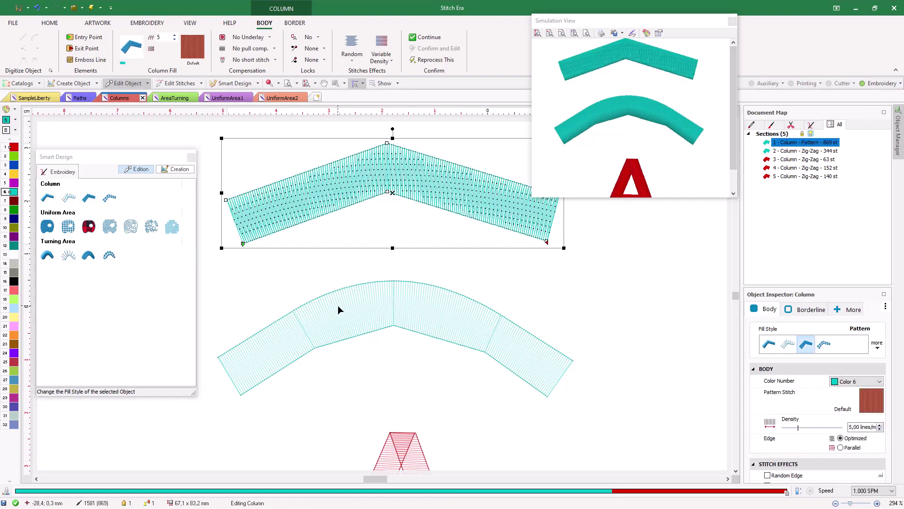
{"action": "left_click", "coordinate": [337, 305]}
{"action": "left_click", "coordinate": [89, 199]}
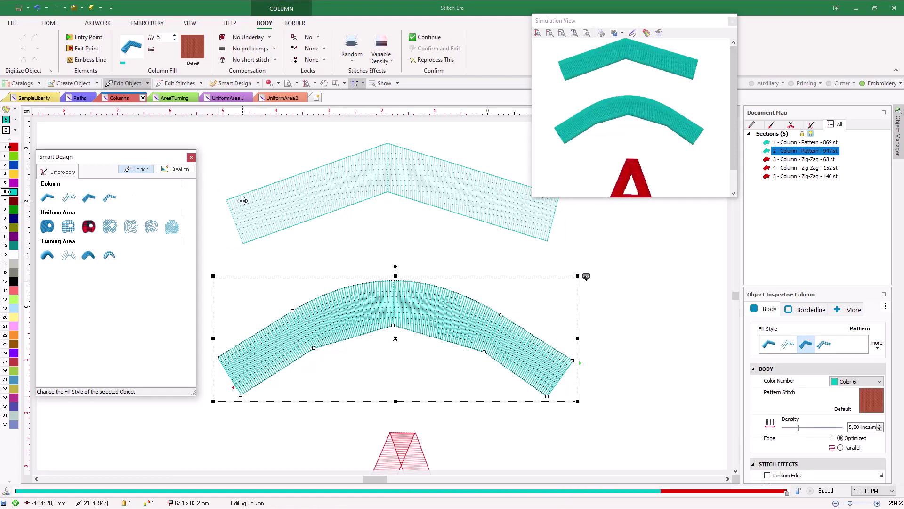
- Zoom in and alternately select the chevron and lower column to compare their pattern fills
{"action": "scroll", "coordinate": [243, 201], "scroll_direction": "up", "scroll_amount": 5}
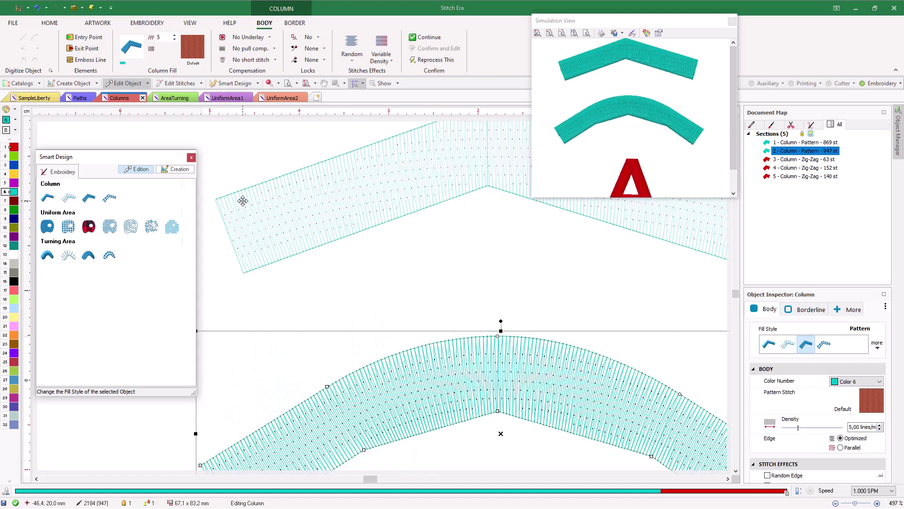
{"action": "left_click", "coordinate": [250, 222]}
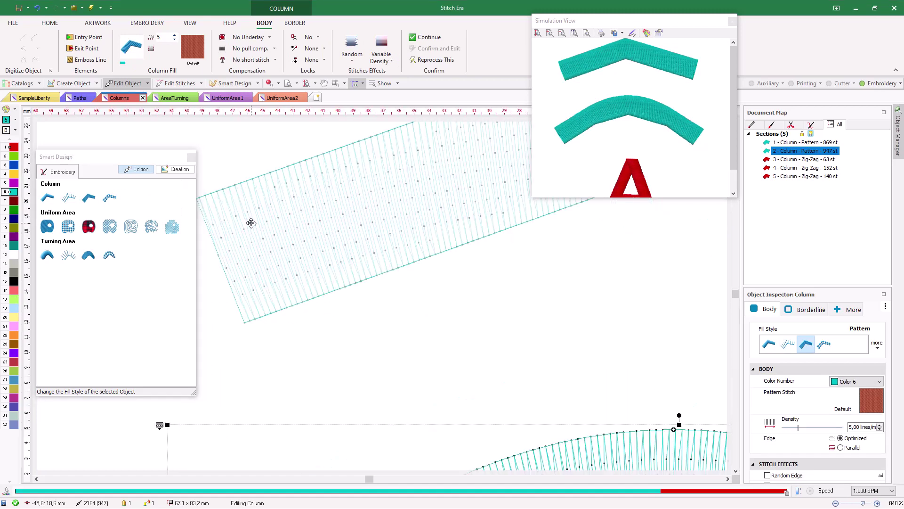
{"action": "scroll", "coordinate": [283, 259], "scroll_direction": "up", "scroll_amount": 2}
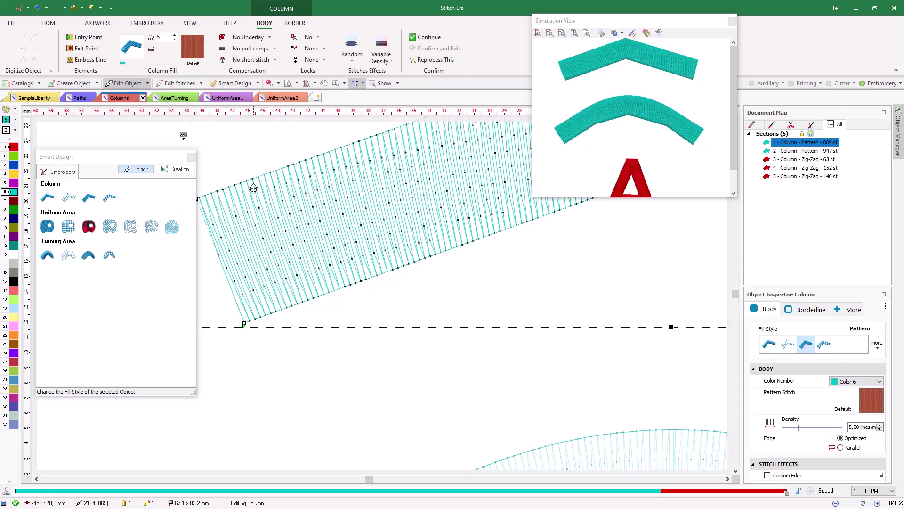
{"action": "scroll", "coordinate": [297, 260], "scroll_direction": "down", "scroll_amount": 3}
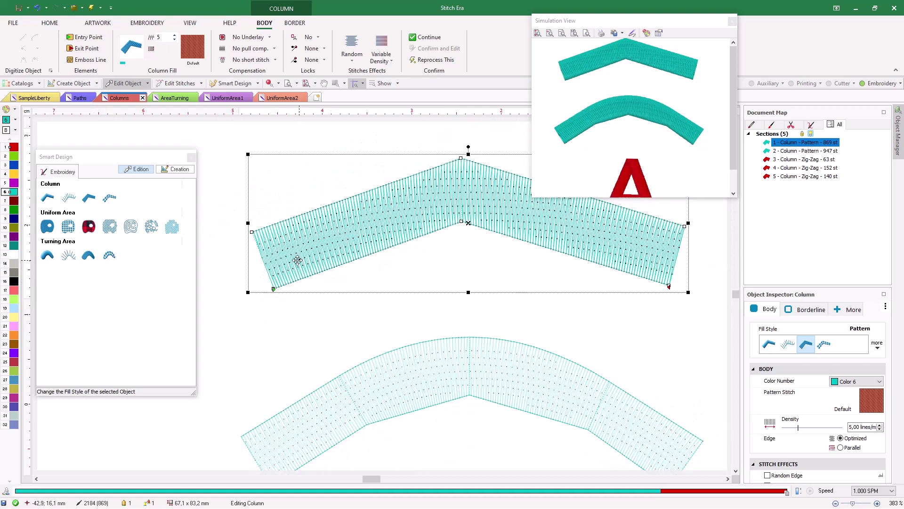
{"action": "scroll", "coordinate": [297, 260], "scroll_direction": "down", "scroll_amount": 1}
{"action": "left_click", "coordinate": [382, 351]}
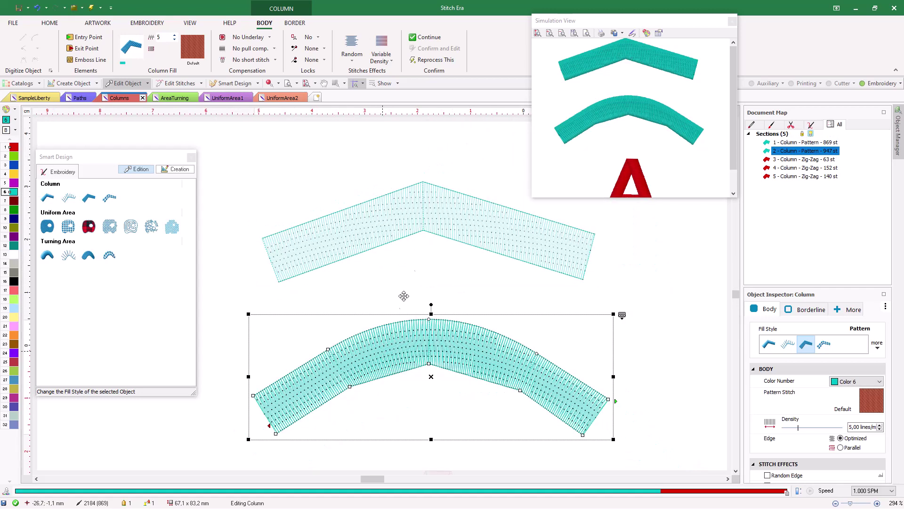
{"action": "scroll", "coordinate": [610, 72], "scroll_direction": "up", "scroll_amount": 2}
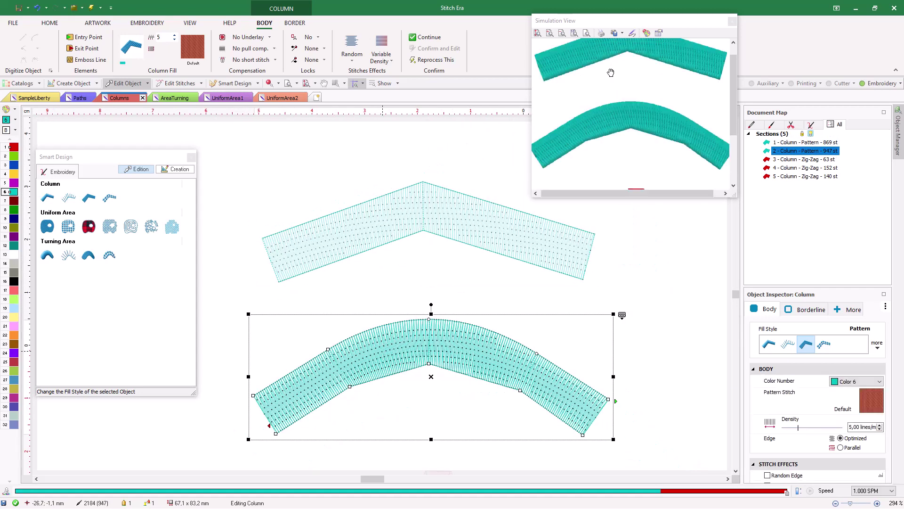
{"action": "left_click", "coordinate": [391, 216]}
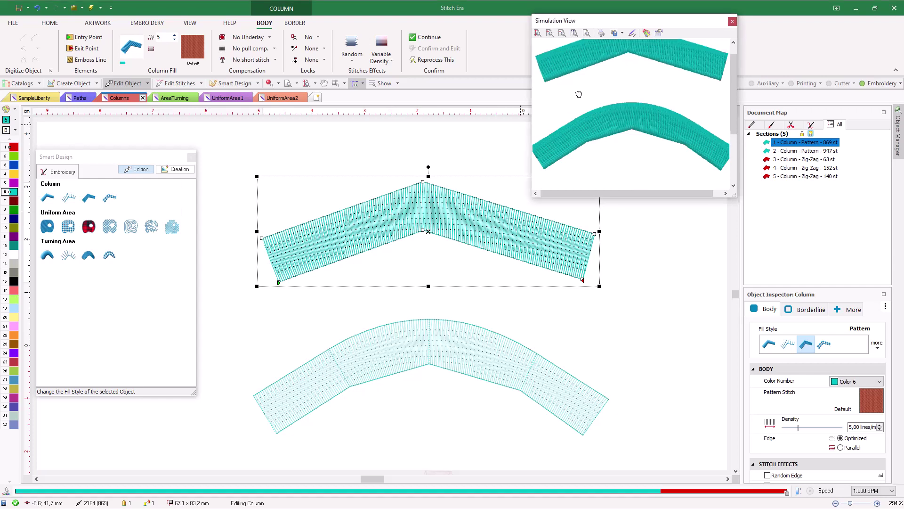
- Browse the Uniform, Creative, Manual and Combined pattern categories for the chevron column
{"action": "left_click_drag", "start_coordinate": [577, 93], "coordinate": [583, 121]}
{"action": "left_click", "coordinate": [192, 47]}
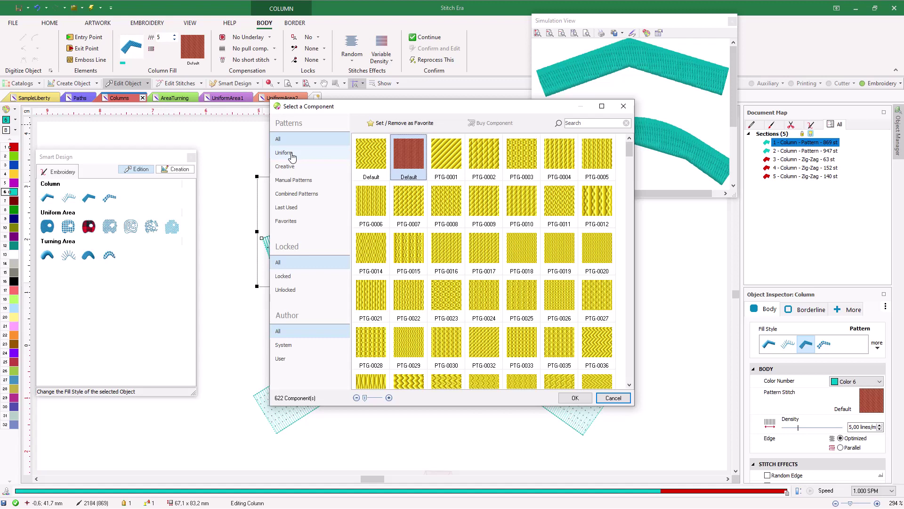
{"action": "left_click", "coordinate": [291, 156]}
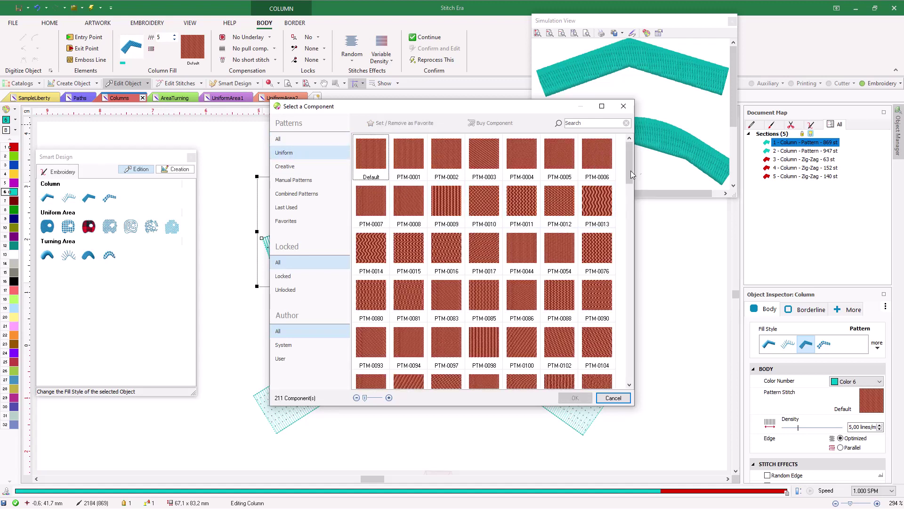
{"action": "mouse_move", "coordinate": [631, 171]}
{"action": "left_mouse_down"}
{"action": "mouse_move", "coordinate": [634, 206]}
{"action": "mouse_move", "coordinate": [635, 187]}
{"action": "left_mouse_up"}
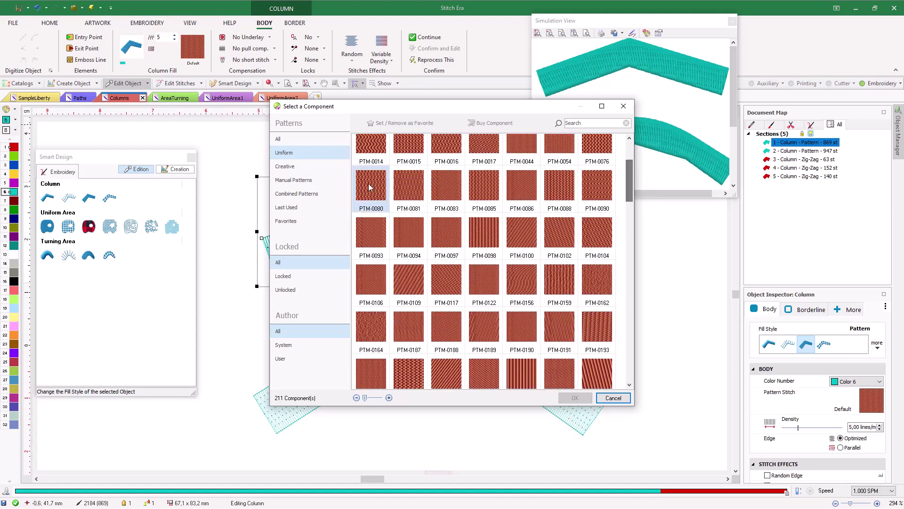
{"action": "left_click", "coordinate": [289, 168]}
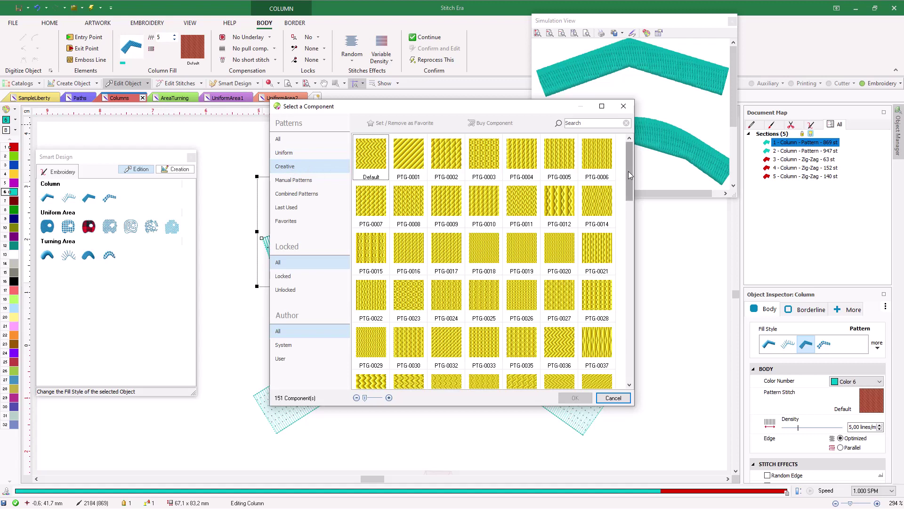
{"action": "left_click_drag", "start_coordinate": [629, 175], "coordinate": [625, 154]}
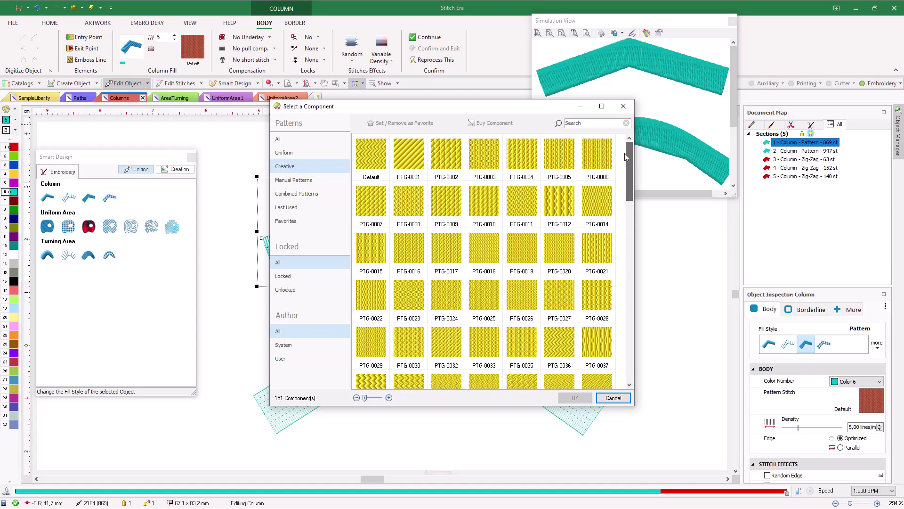
{"action": "left_click", "coordinate": [316, 181]}
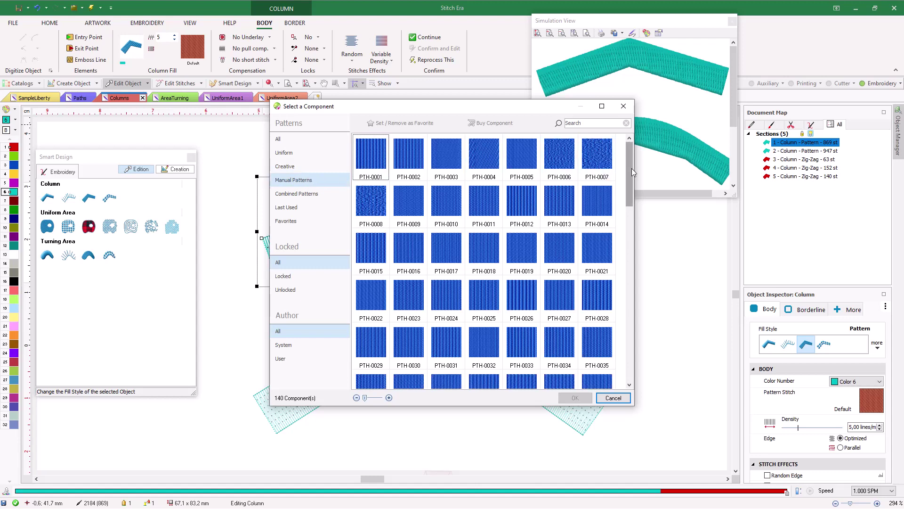
{"action": "left_click_drag", "start_coordinate": [631, 168], "coordinate": [628, 148]}
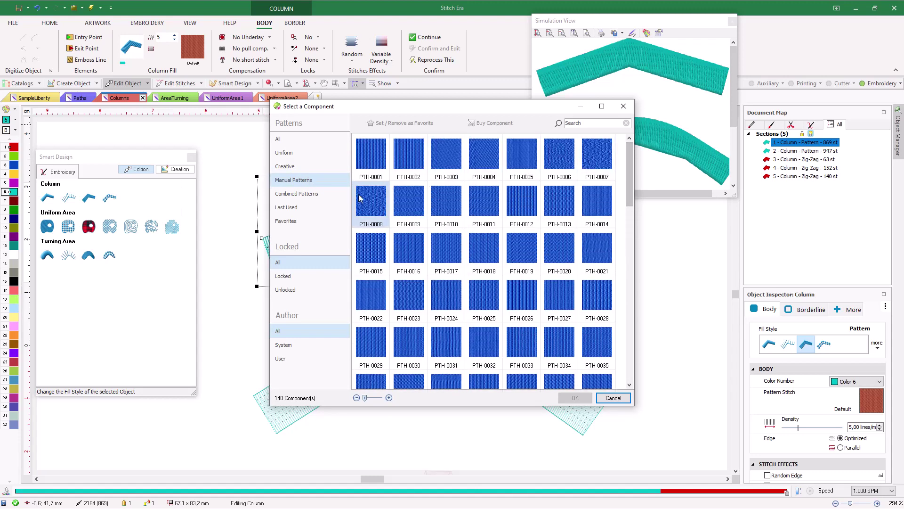
{"action": "left_click", "coordinate": [308, 197]}
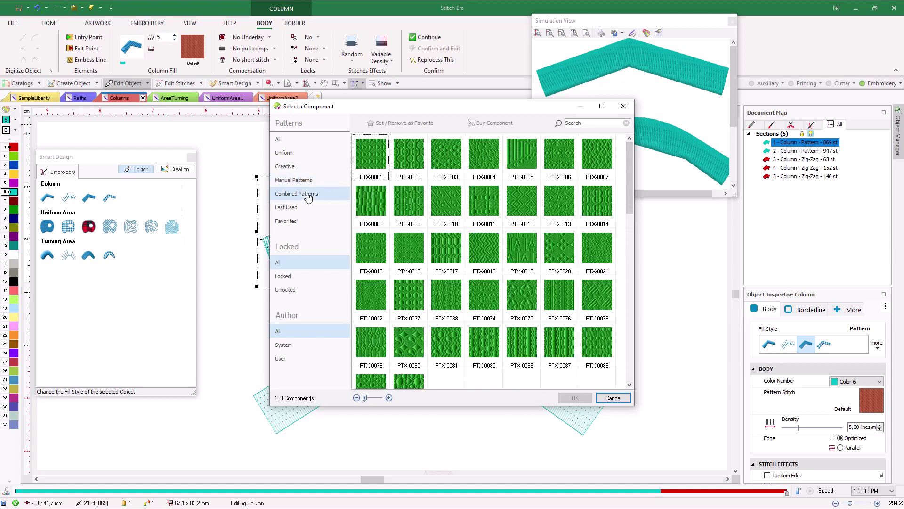
{"action": "left_click_drag", "start_coordinate": [629, 168], "coordinate": [586, 135]}
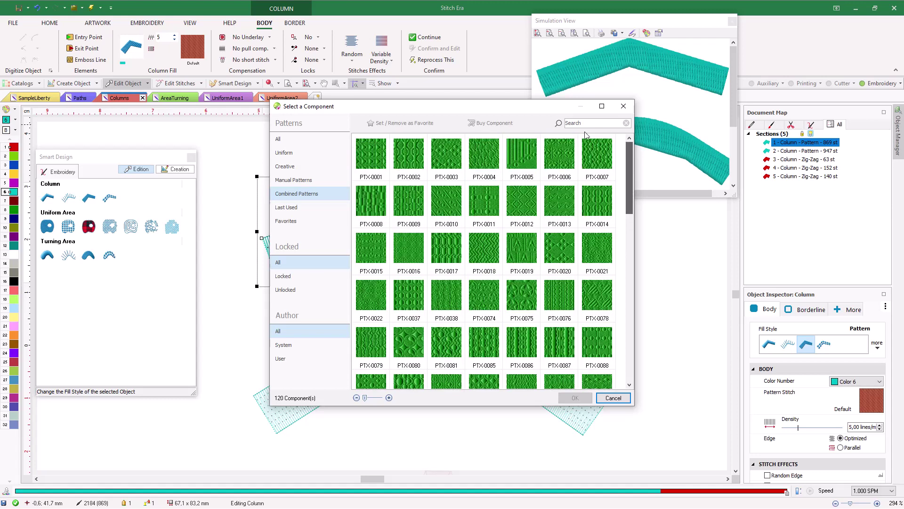
- Apply the Creative pattern PTG-0001 to the chevron column
{"action": "left_click", "coordinate": [290, 154]}
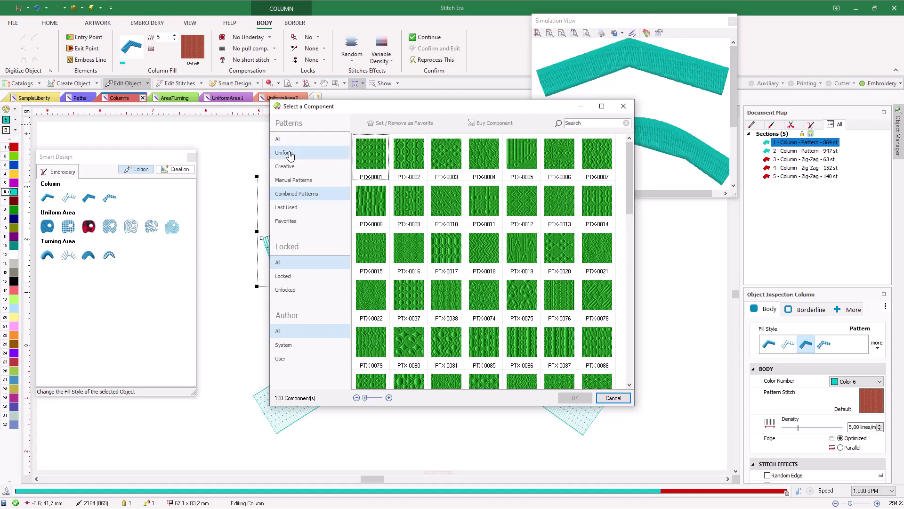
{"action": "left_click", "coordinate": [289, 168]}
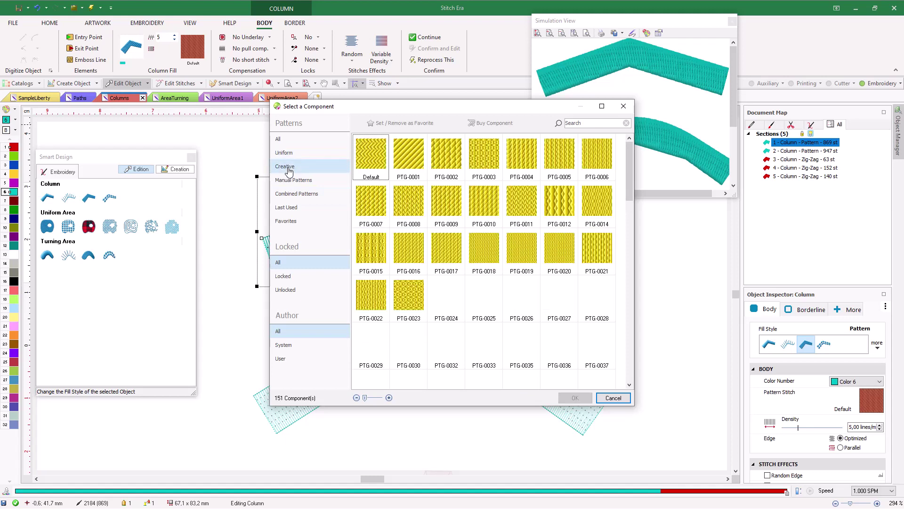
{"action": "left_click", "coordinate": [408, 150]}
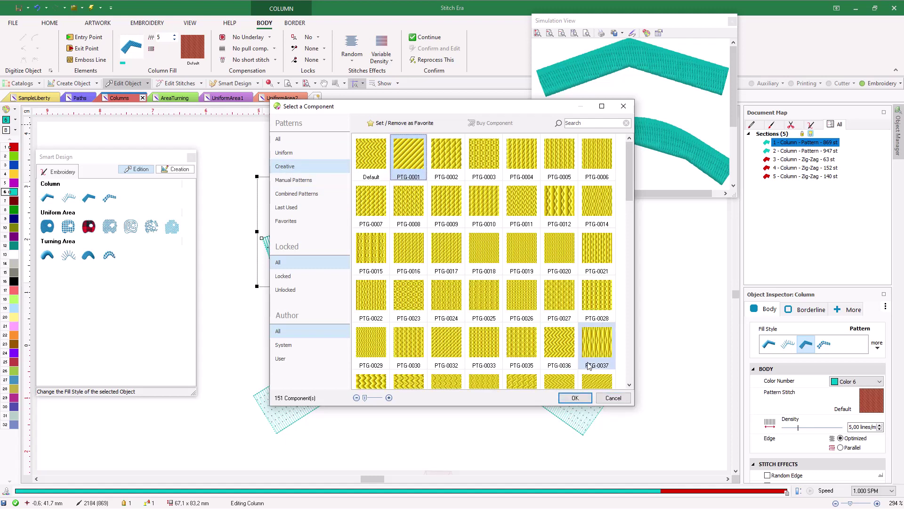
{"action": "left_click", "coordinate": [577, 397]}
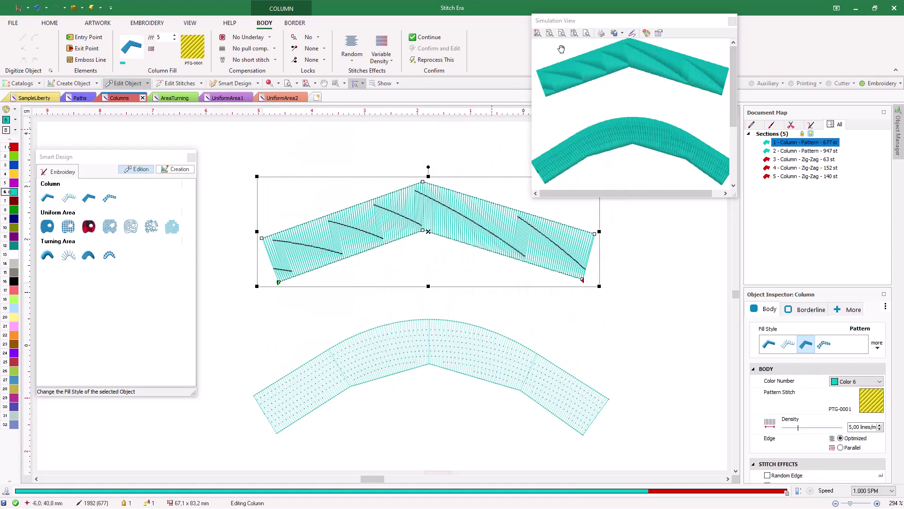
- Select the lower arched column and apply the Combined pattern PTX-0080
{"action": "left_click", "coordinate": [412, 337]}
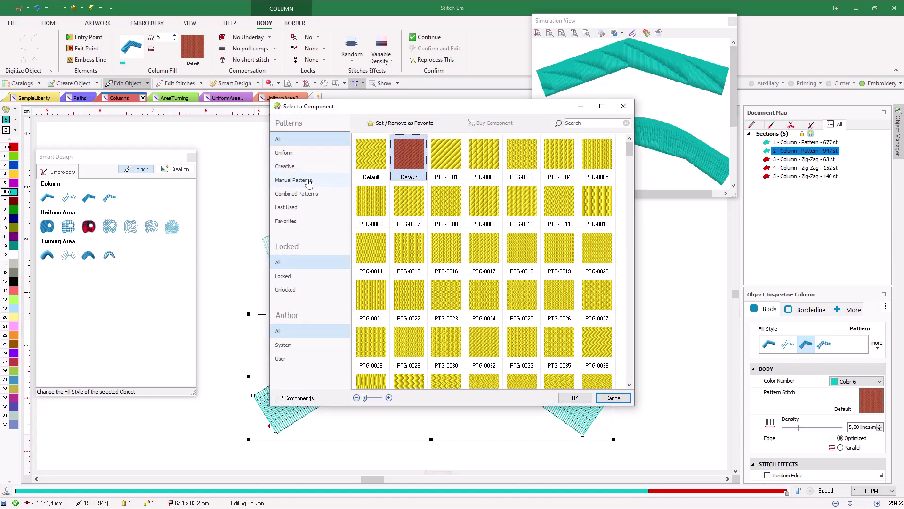
{"action": "left_click", "coordinate": [308, 194]}
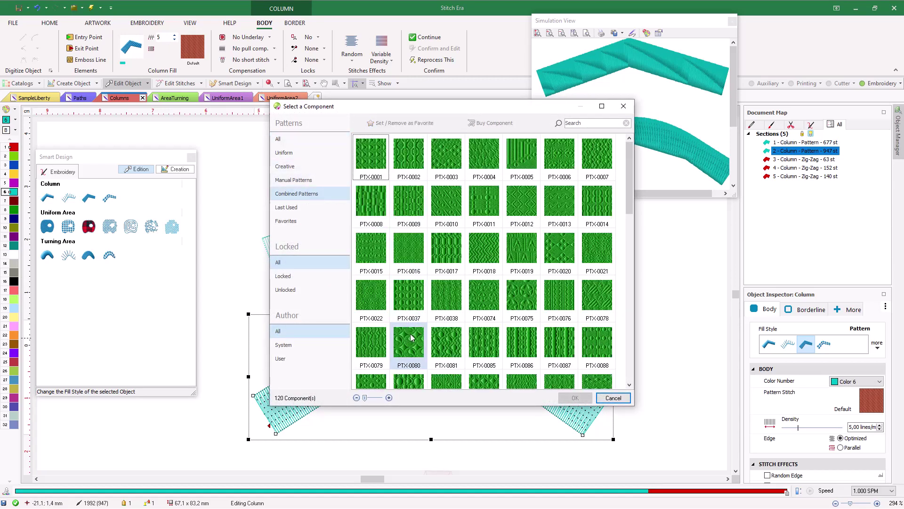
{"action": "left_click", "coordinate": [409, 341]}
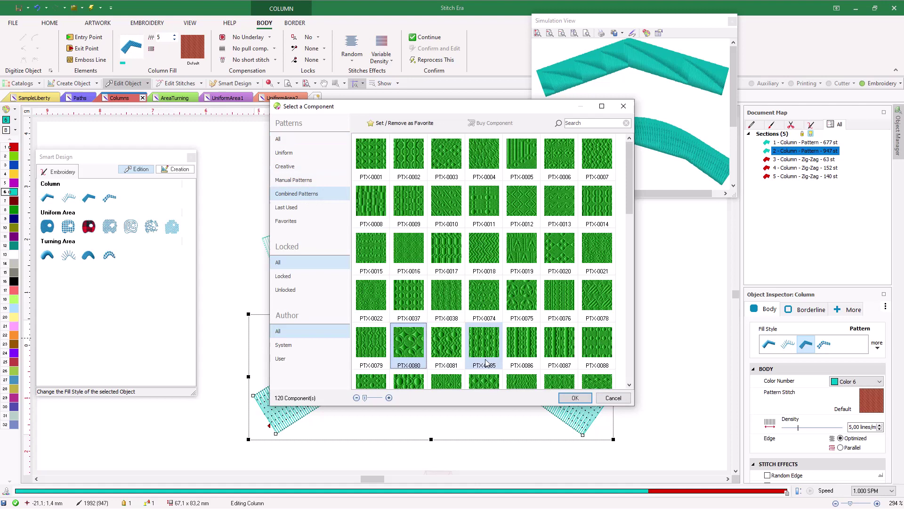
{"action": "left_click", "coordinate": [576, 398]}
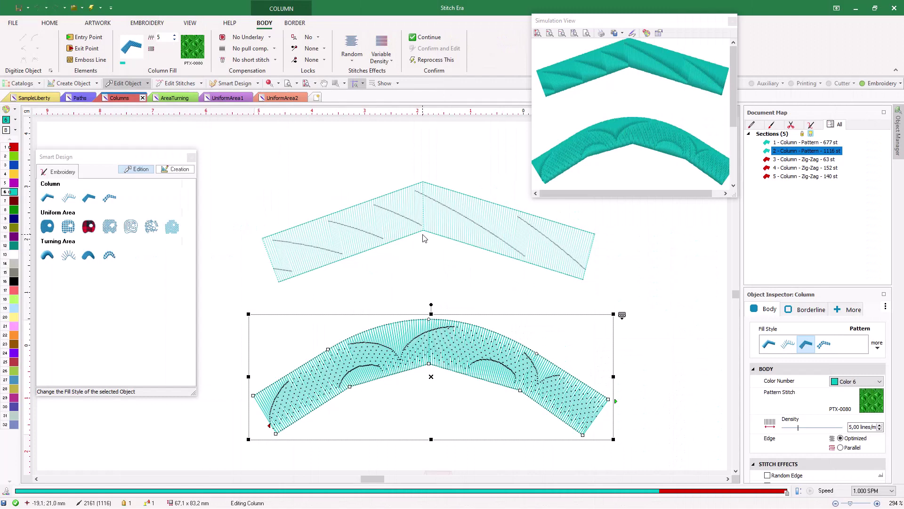
- Fill the upper chevron column with the two-colour programmable stitch PS2-0002 from Favorites
{"action": "left_click", "coordinate": [110, 198]}
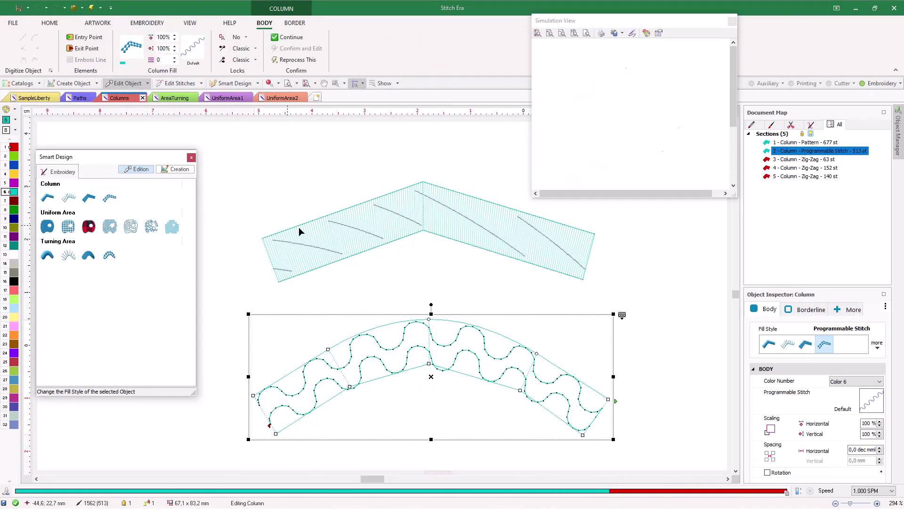
{"action": "left_click", "coordinate": [396, 221]}
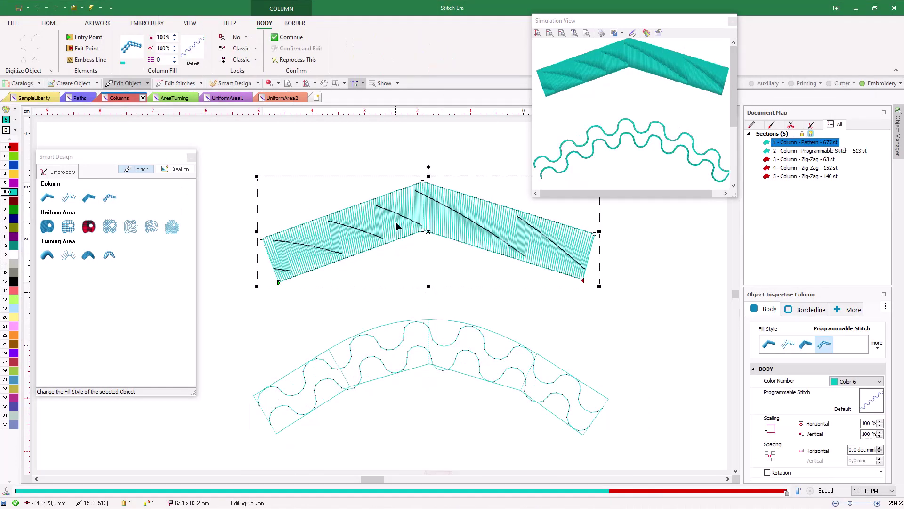
{"action": "left_click", "coordinate": [109, 198]}
{"action": "left_click", "coordinate": [109, 198]}
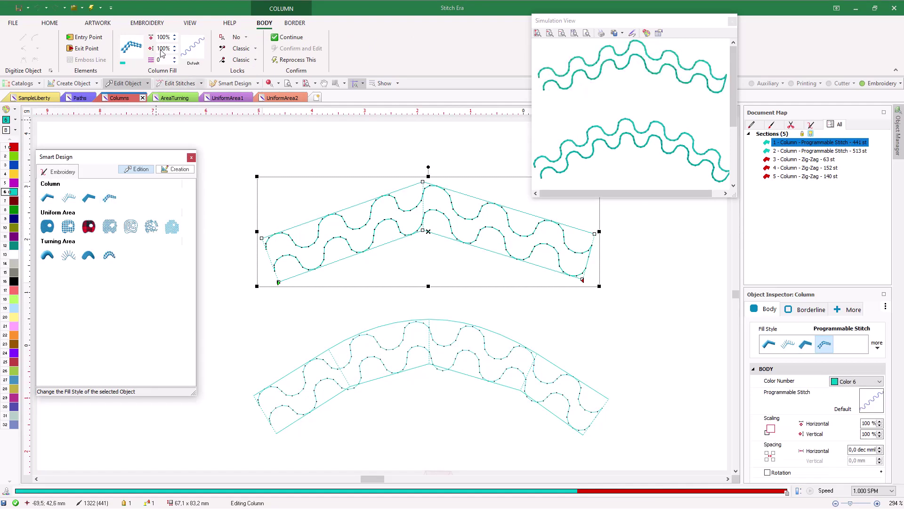
{"action": "left_click", "coordinate": [196, 48]}
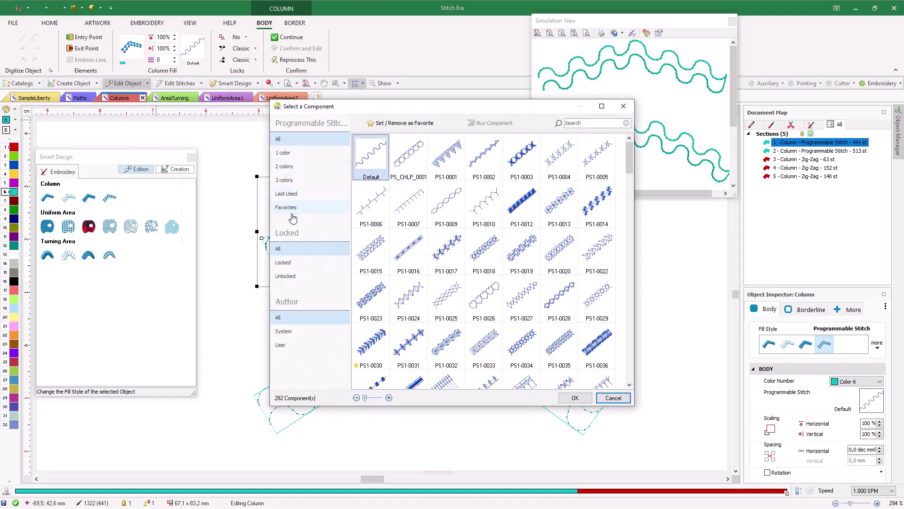
{"action": "left_click", "coordinate": [288, 208]}
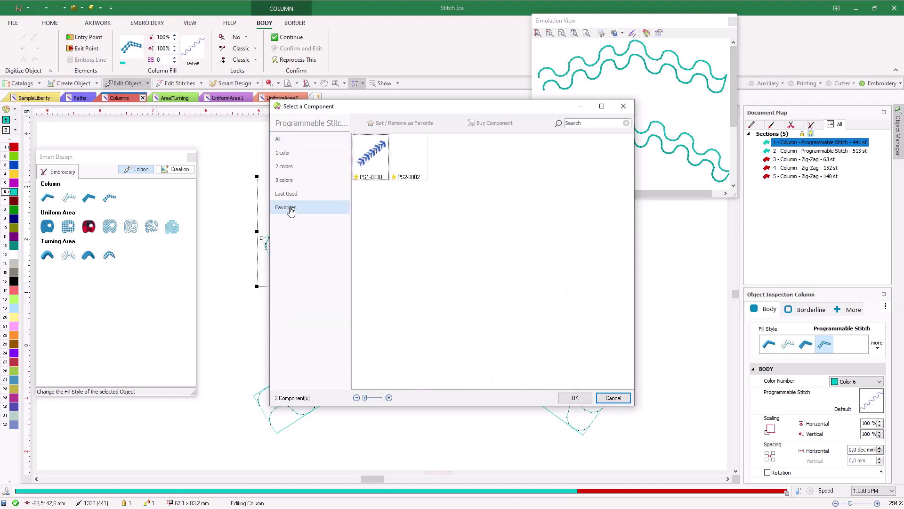
{"action": "left_click", "coordinate": [412, 153]}
{"action": "left_click", "coordinate": [575, 397]}
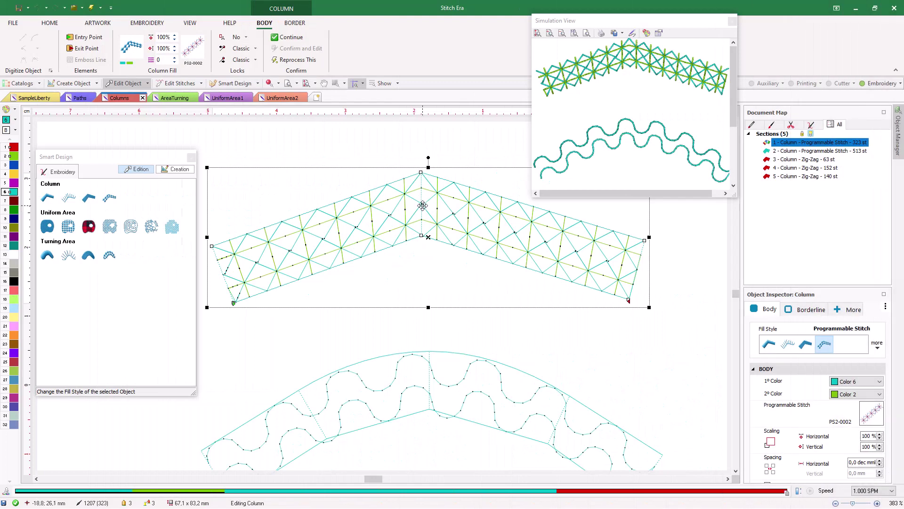
- Switch to the AreaTurning design and select the top zig-zag arc
{"action": "left_click", "coordinate": [173, 98]}
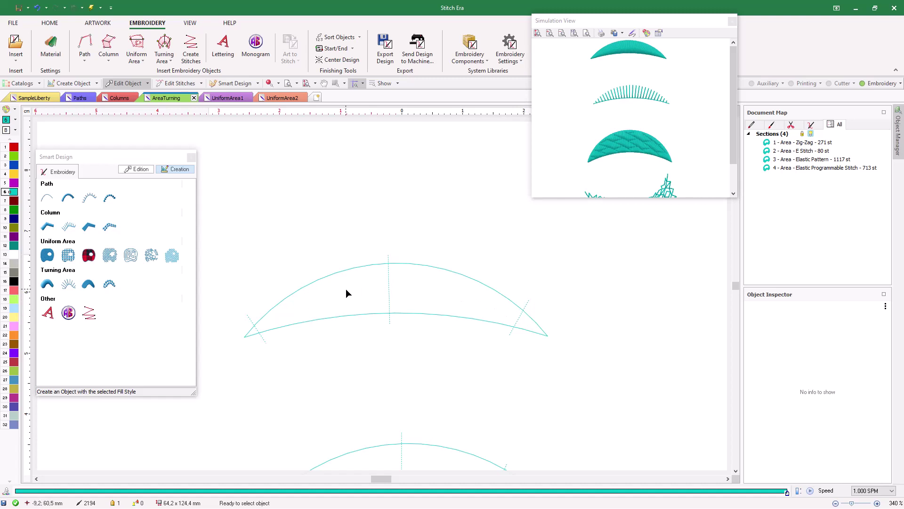
{"action": "left_click", "coordinate": [345, 271]}
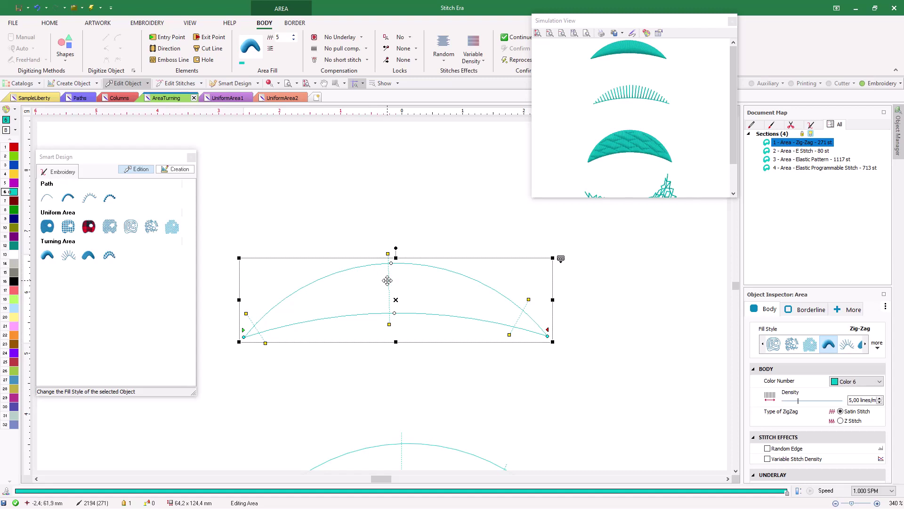
- Turn on Show Stitches to display the real stitches on the design
{"action": "left_click", "coordinate": [387, 83]}
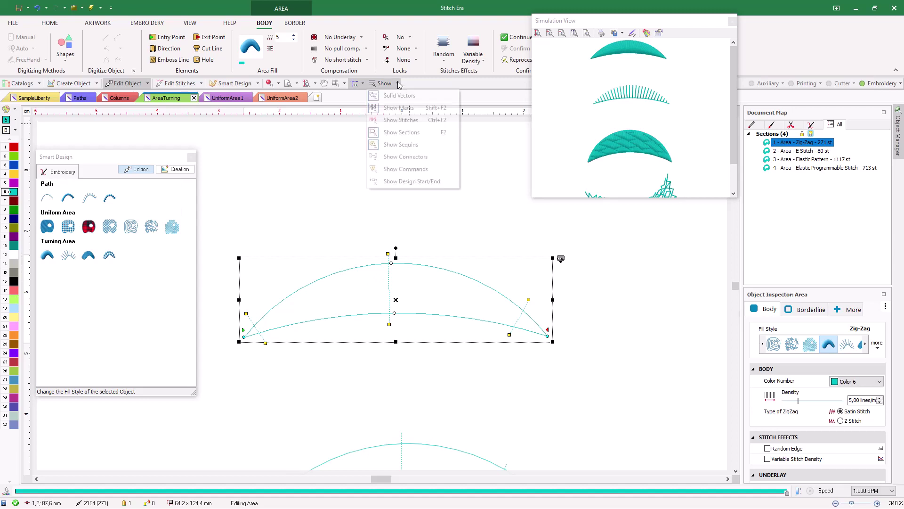
{"action": "left_click", "coordinate": [401, 120]}
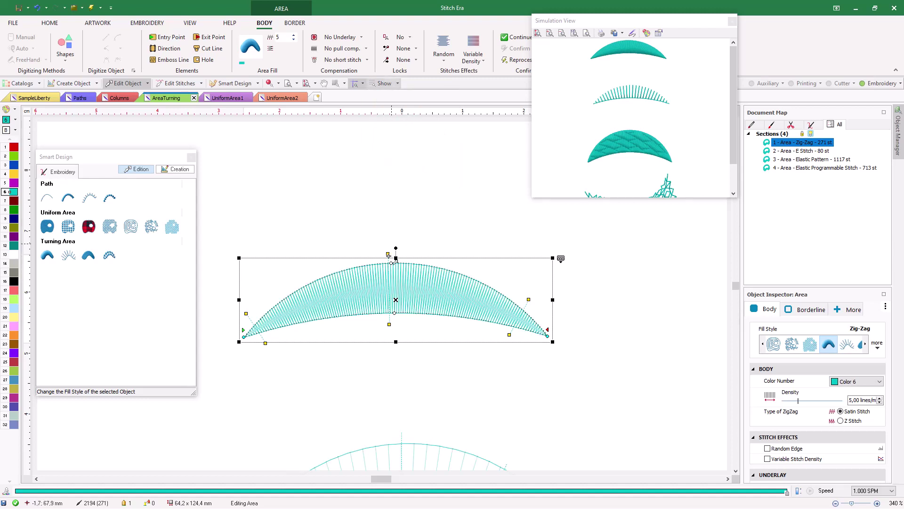
{"action": "scroll", "coordinate": [316, 303], "scroll_direction": "up", "scroll_amount": 1}
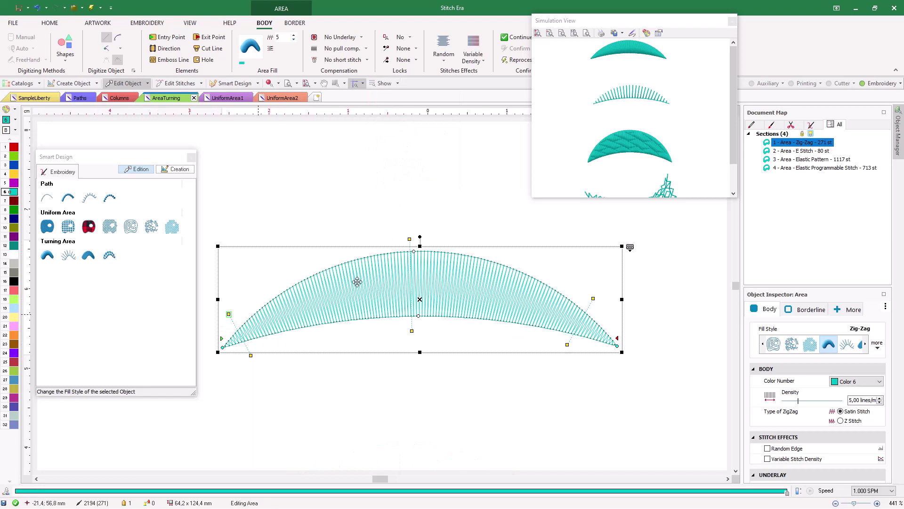
- Drag the zig-zag arc's direction handles to rework its stitch angle, then select the E Stitch arc
{"action": "left_click_drag", "start_coordinate": [409, 239], "coordinate": [415, 243]}
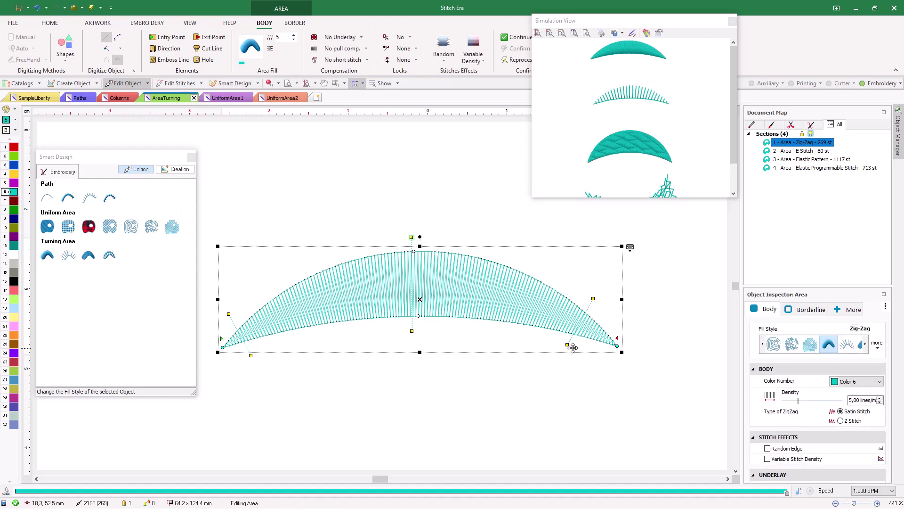
{"action": "left_click_drag", "start_coordinate": [568, 345], "coordinate": [570, 347]}
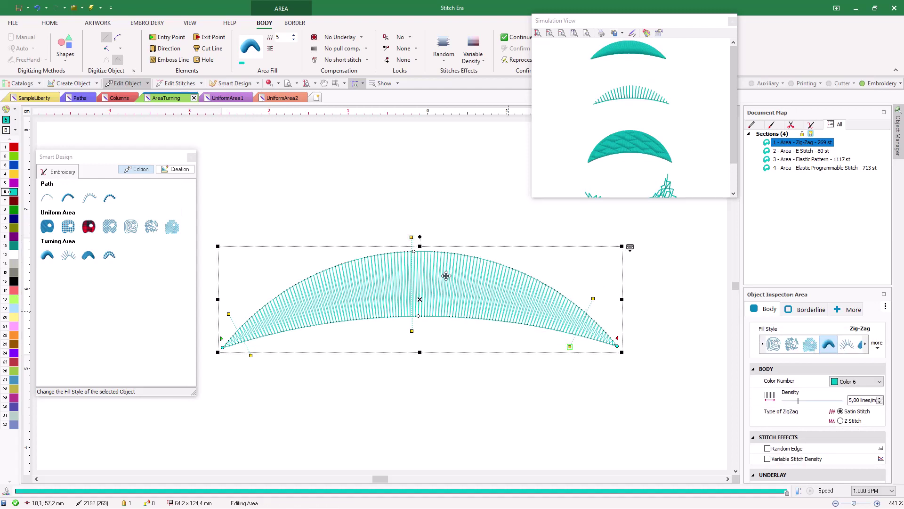
{"action": "scroll", "coordinate": [413, 253], "scroll_direction": "down", "scroll_amount": 4}
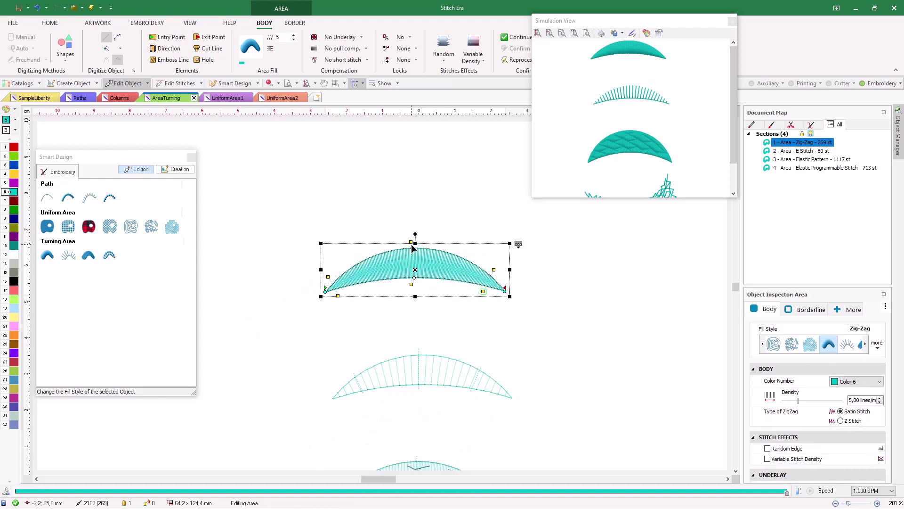
{"action": "scroll", "coordinate": [432, 382], "scroll_direction": "up", "scroll_amount": 3}
{"action": "left_click", "coordinate": [426, 365]}
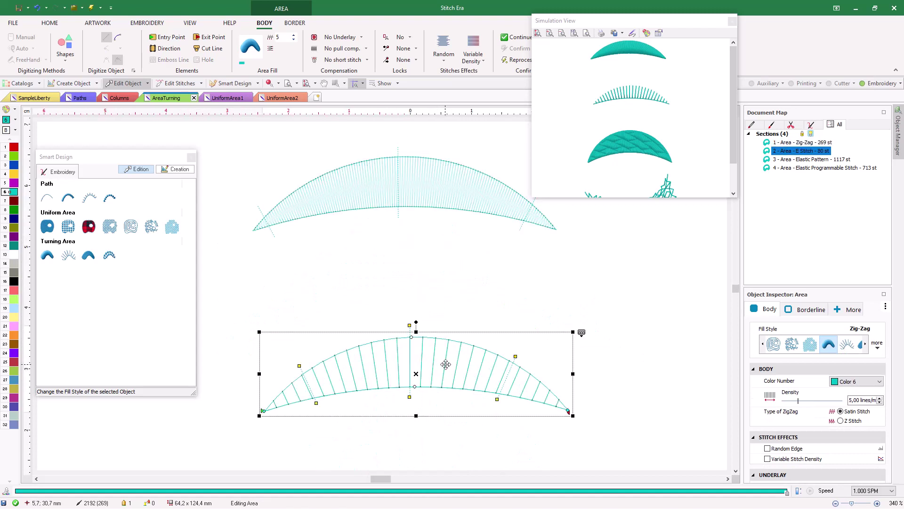
- Try the E Stitch types on the arc and keep the fourth, square-wave type
{"action": "scroll", "coordinate": [619, 86], "scroll_direction": "up", "scroll_amount": 1}
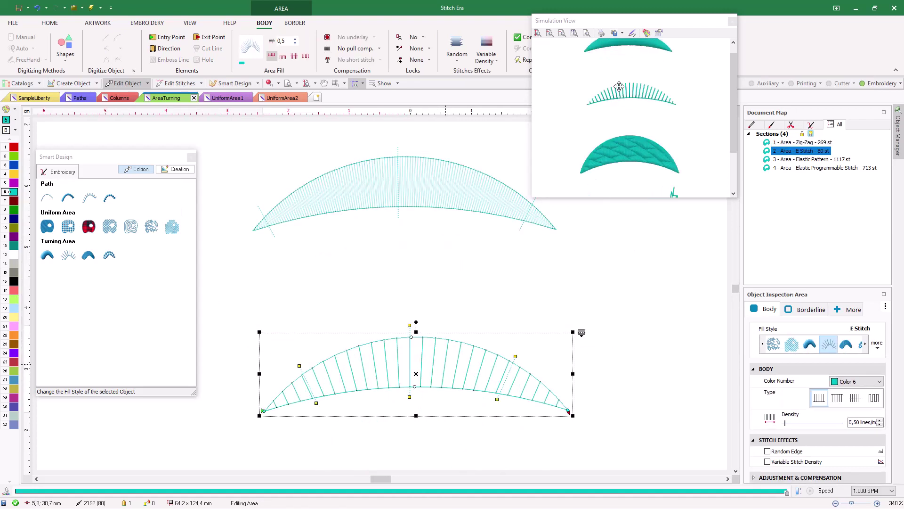
{"action": "left_click", "coordinate": [283, 57]}
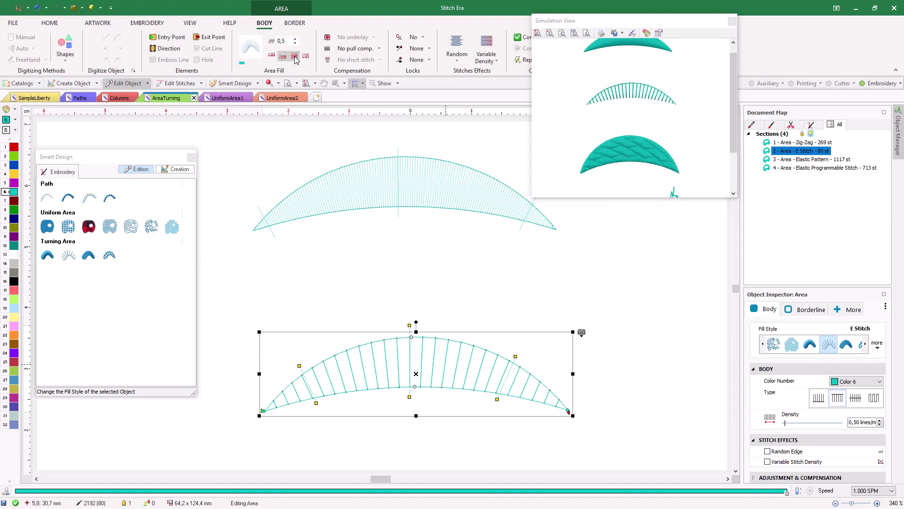
{"action": "left_click", "coordinate": [295, 57]}
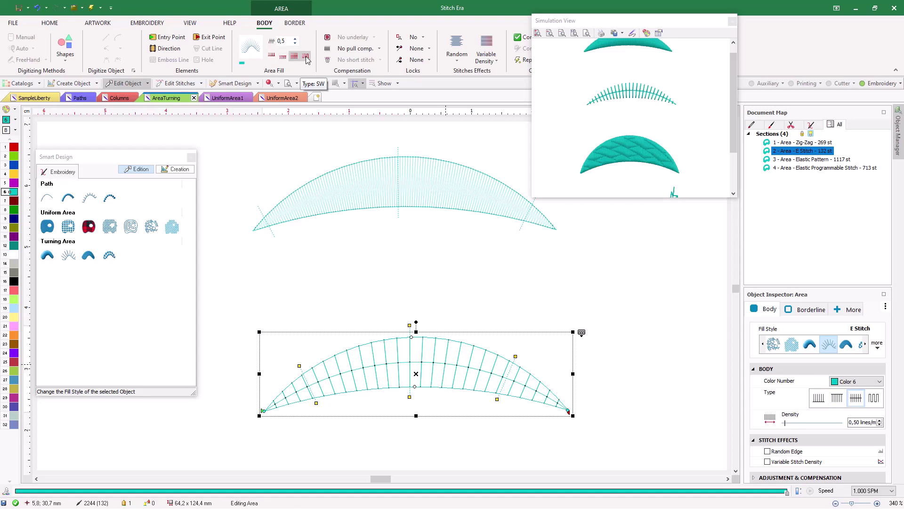
{"action": "left_click", "coordinate": [306, 56]}
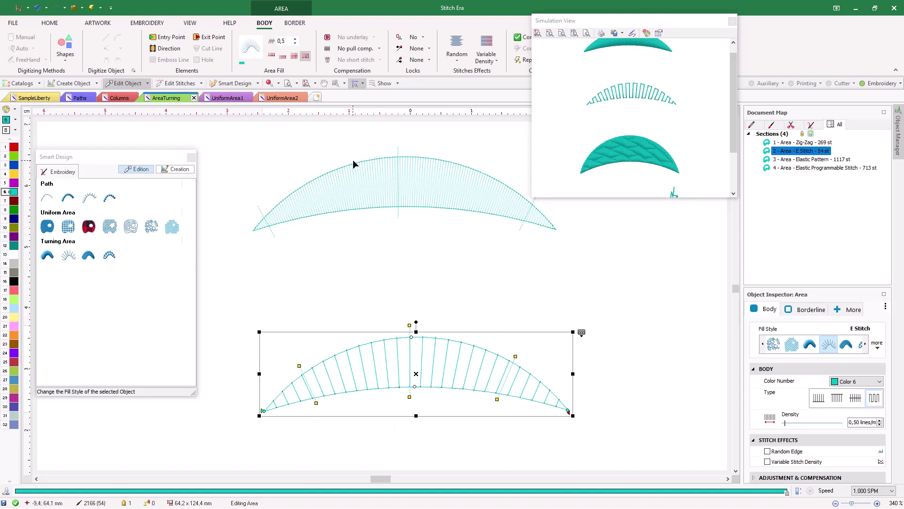
- Select the Elastic Pattern arc to compare it, then deselect
{"action": "scroll", "coordinate": [354, 163], "scroll_direction": "down", "scroll_amount": 3}
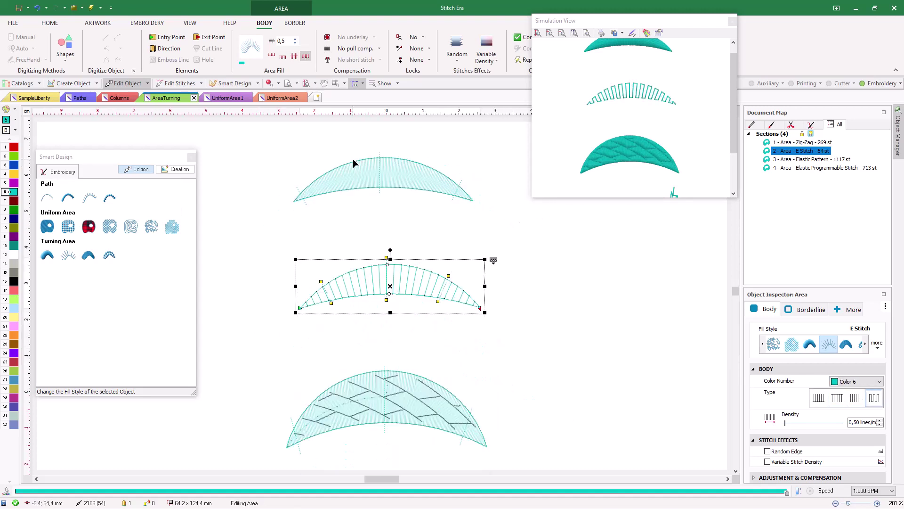
{"action": "left_click", "coordinate": [403, 390]}
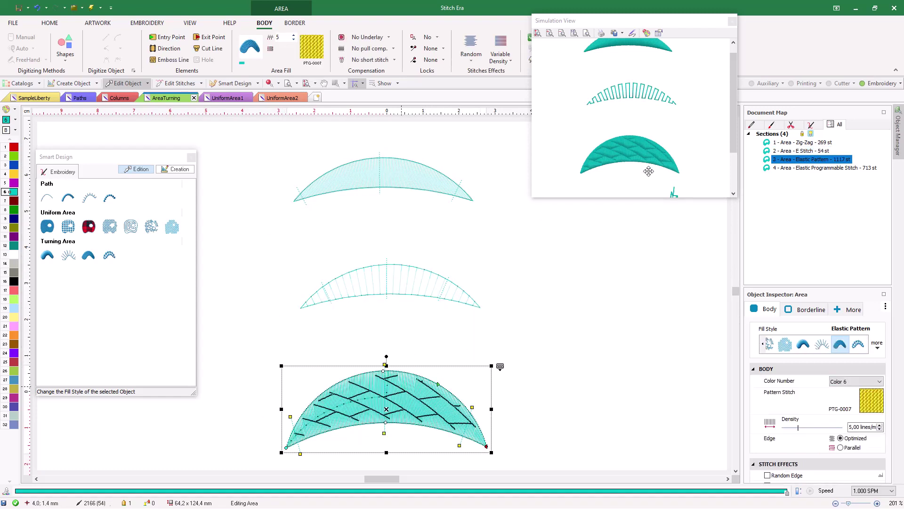
{"action": "scroll", "coordinate": [648, 171], "scroll_direction": "up", "scroll_amount": 1}
{"action": "scroll", "coordinate": [416, 271], "scroll_direction": "down", "scroll_amount": 3}
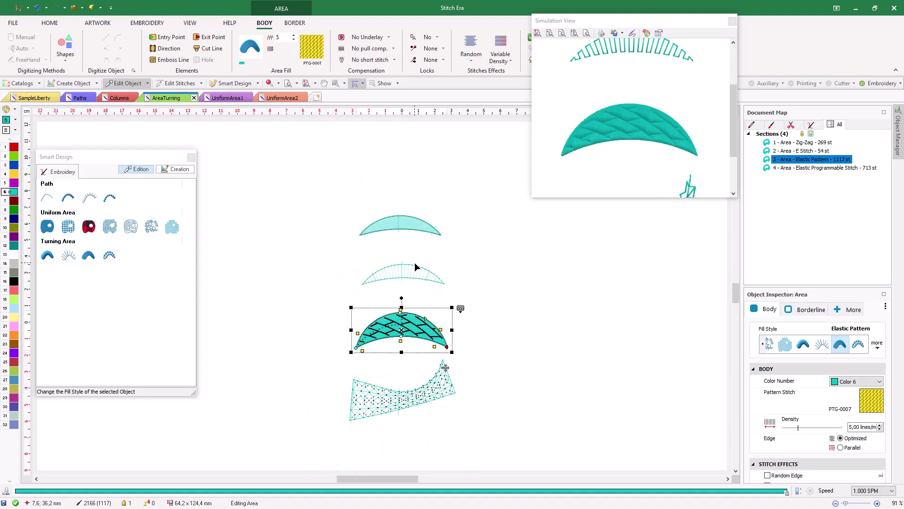
{"action": "scroll", "coordinate": [401, 426], "scroll_direction": "up", "scroll_amount": 2}
{"action": "scroll", "coordinate": [623, 202], "scroll_direction": "down", "scroll_amount": 1}
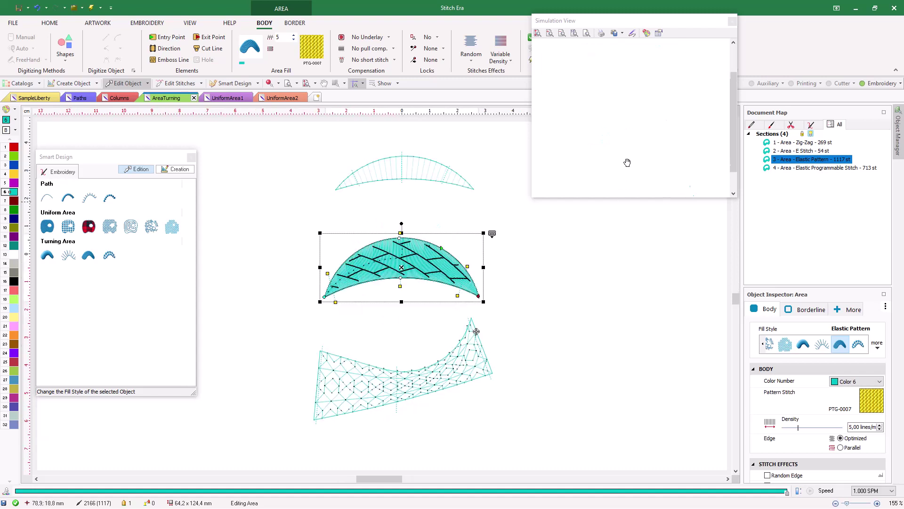
{"action": "scroll", "coordinate": [634, 187], "scroll_direction": "up", "scroll_amount": 1}
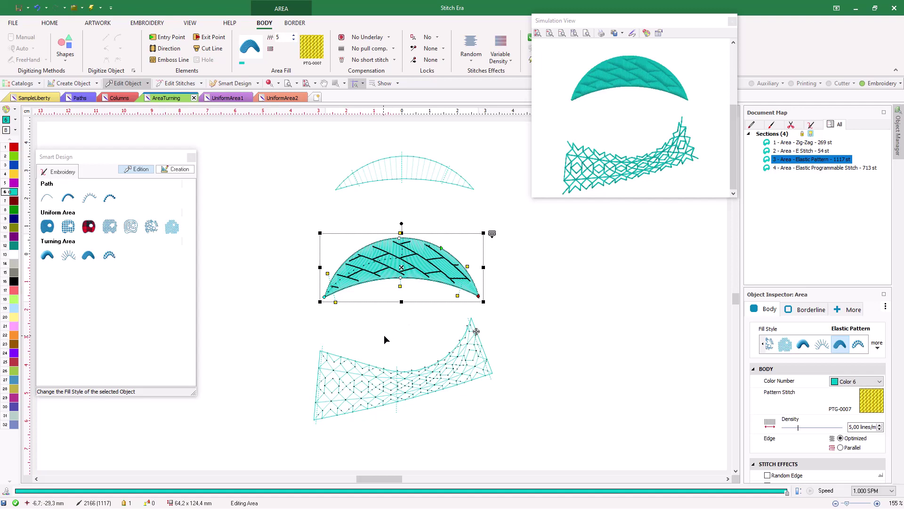
{"action": "left_click", "coordinate": [400, 332]}
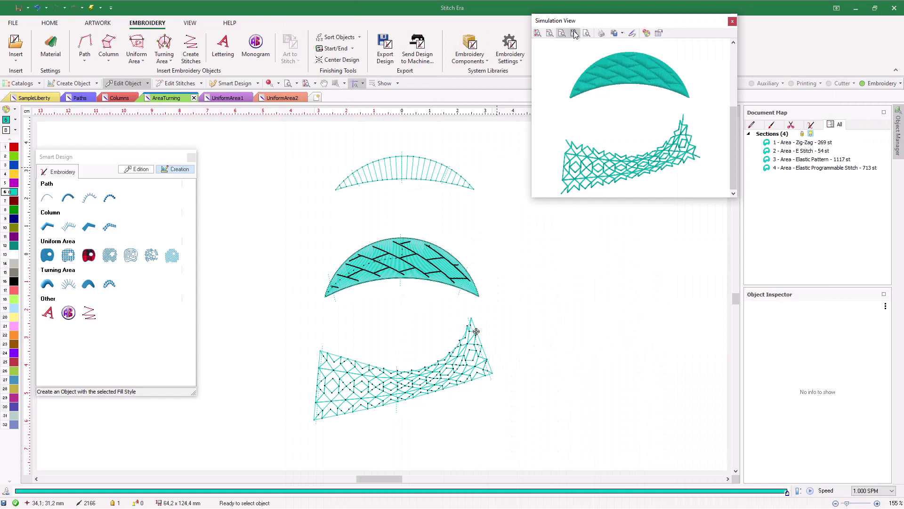
- Fit the Simulation View, switch to the UniformArea1 design and select its red cross area
{"action": "left_click", "coordinate": [539, 33]}
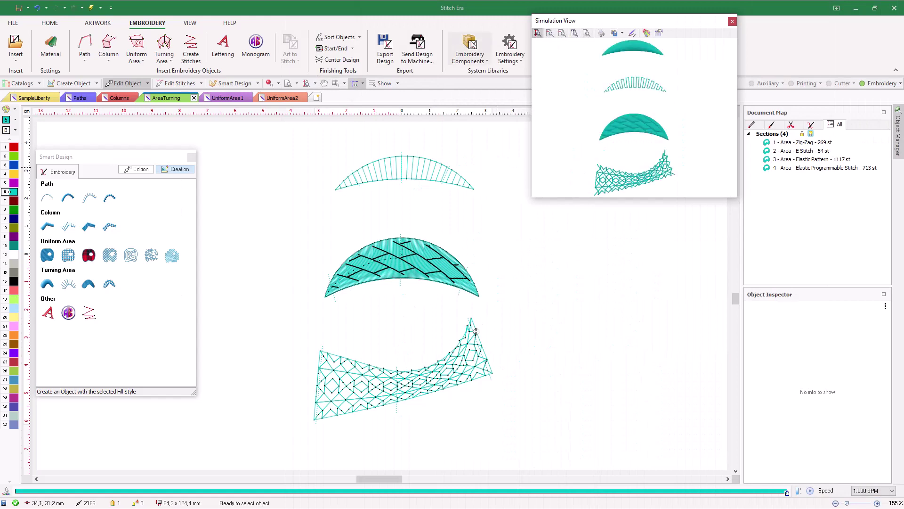
{"action": "left_click", "coordinate": [228, 98]}
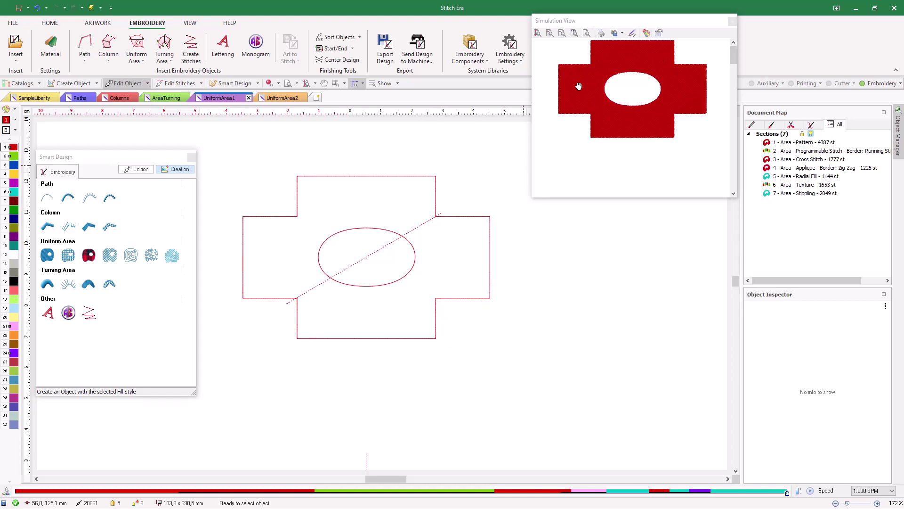
{"action": "left_click", "coordinate": [358, 237]}
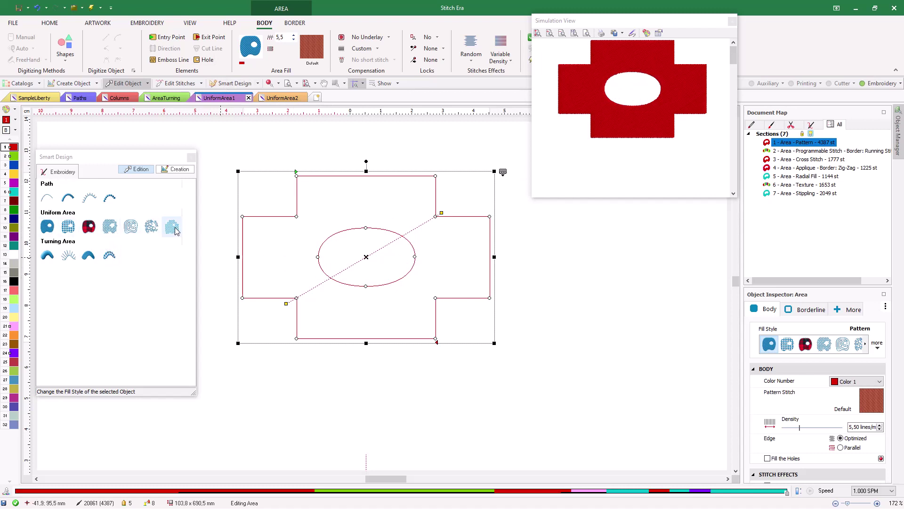
- Close Smart Design, show real stitches and make the cross's stitch direction horizontal
{"action": "left_click", "coordinate": [191, 157]}
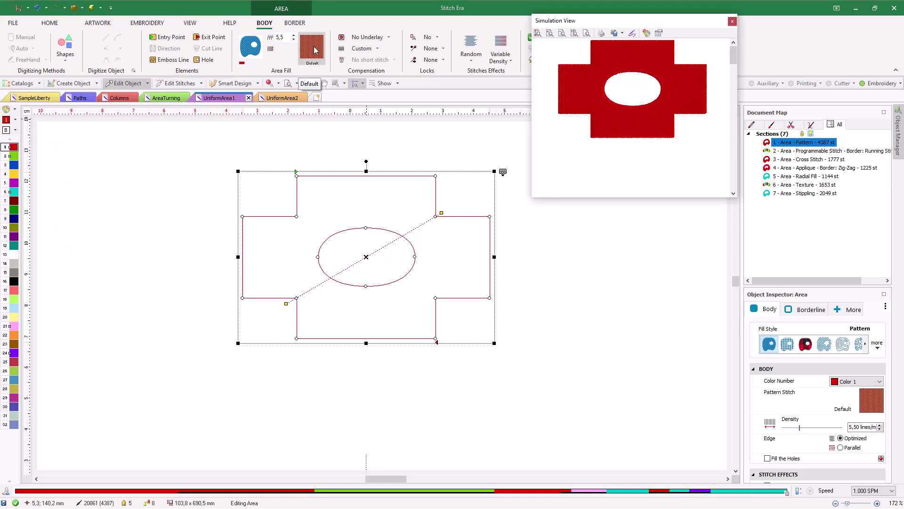
{"action": "left_click", "coordinate": [384, 85]}
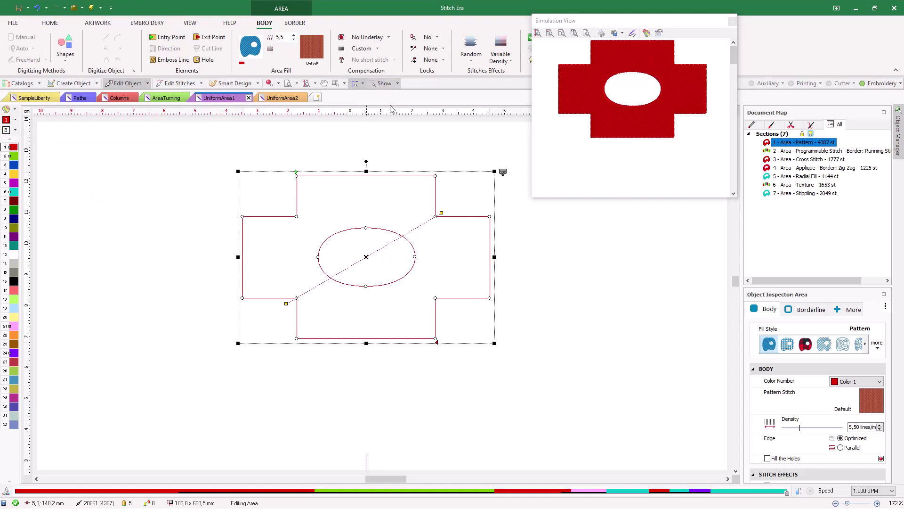
{"action": "left_click", "coordinate": [384, 84]}
{"action": "left_click", "coordinate": [398, 121]}
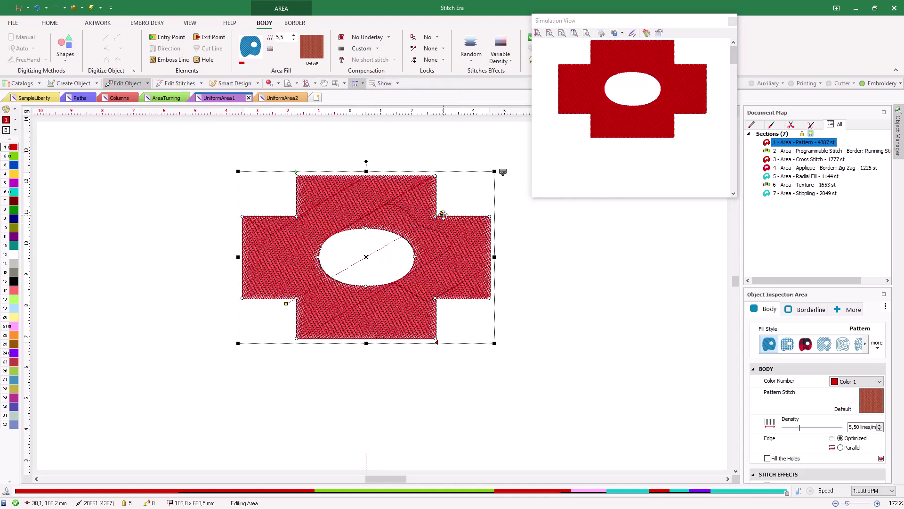
{"action": "left_click", "coordinate": [500, 256]}
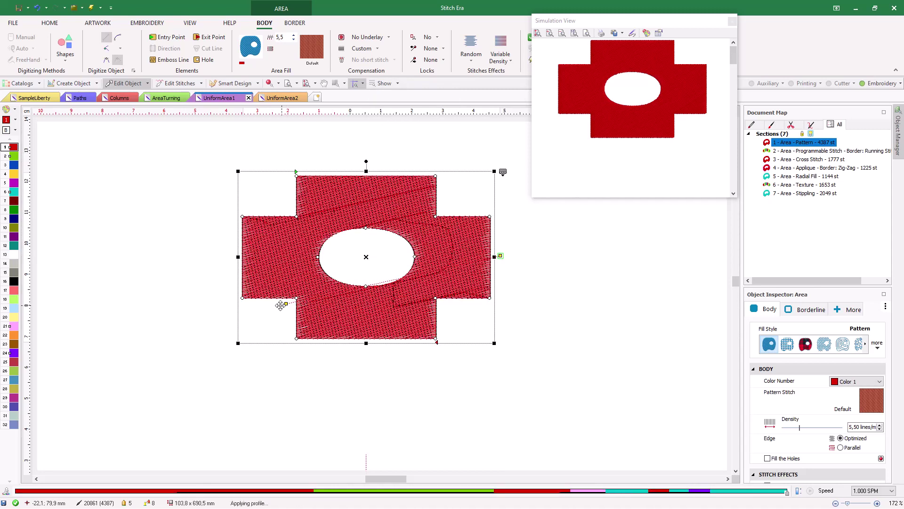
{"action": "left_click_drag", "start_coordinate": [285, 306], "coordinate": [226, 255]}
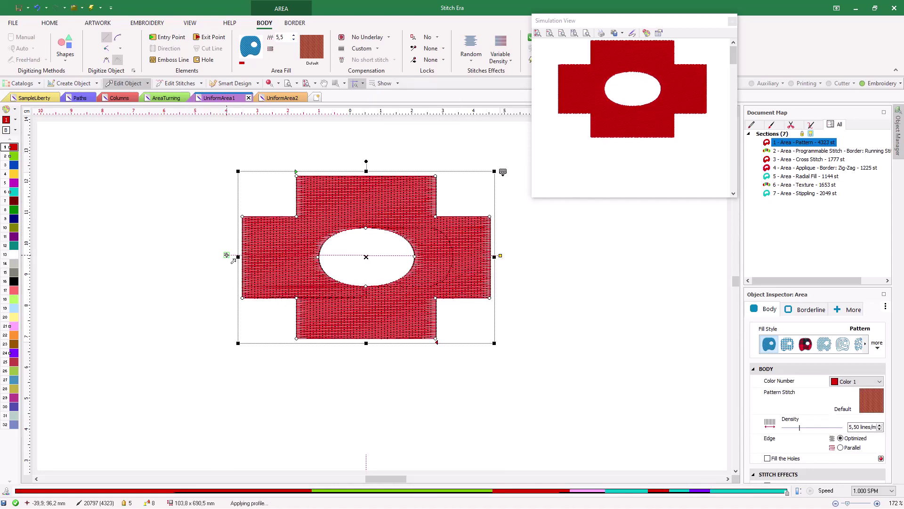
- Apply the PTX-0080 pattern fill from Favorites to the red cross
{"action": "left_click", "coordinate": [316, 47]}
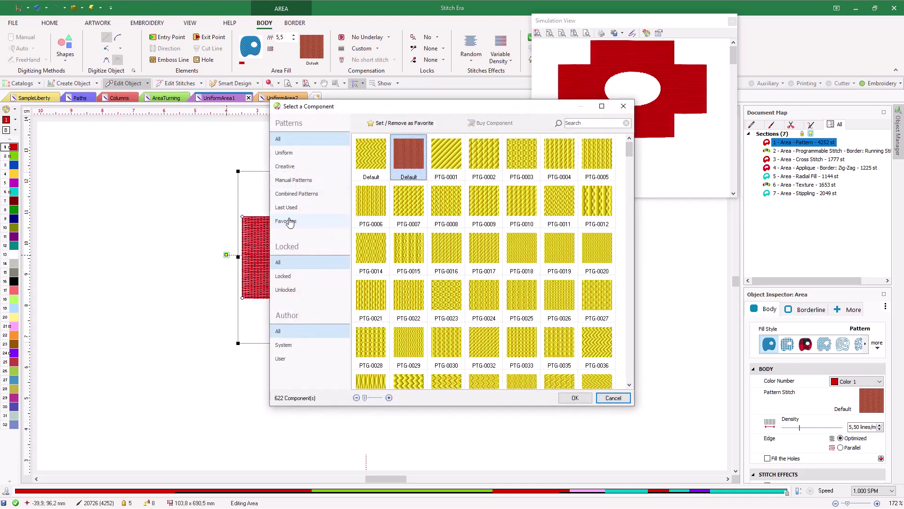
{"action": "left_click", "coordinate": [287, 221]}
{"action": "left_click", "coordinate": [366, 163]}
{"action": "double_click", "coordinate": [367, 164]}
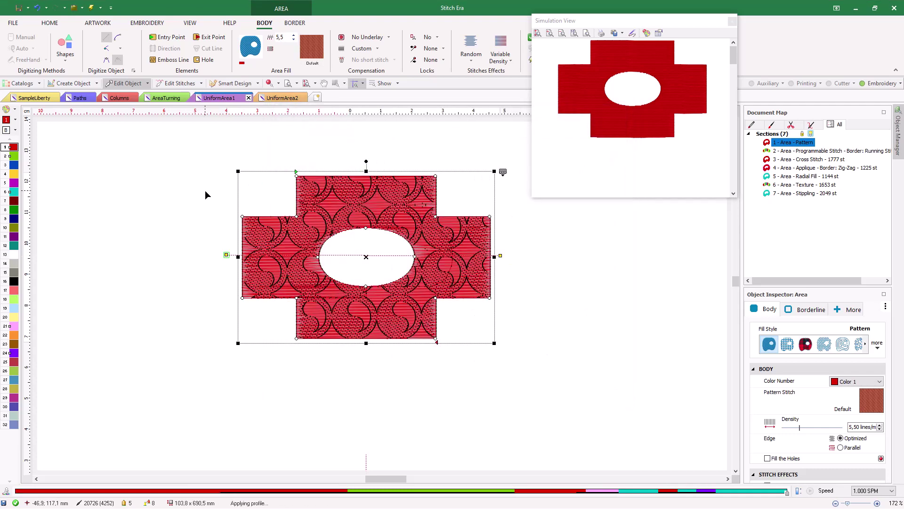
{"action": "left_click", "coordinate": [232, 195]}
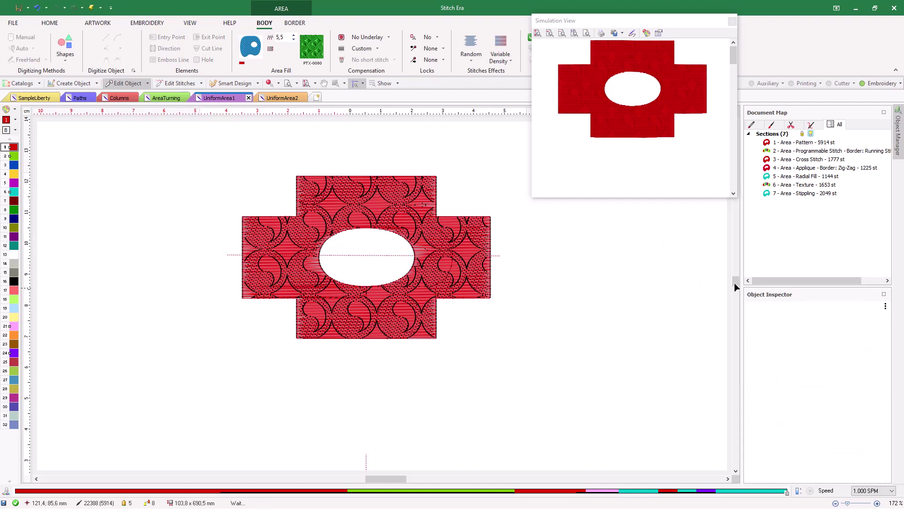
{"action": "left_click_drag", "start_coordinate": [736, 281], "coordinate": [738, 295]}
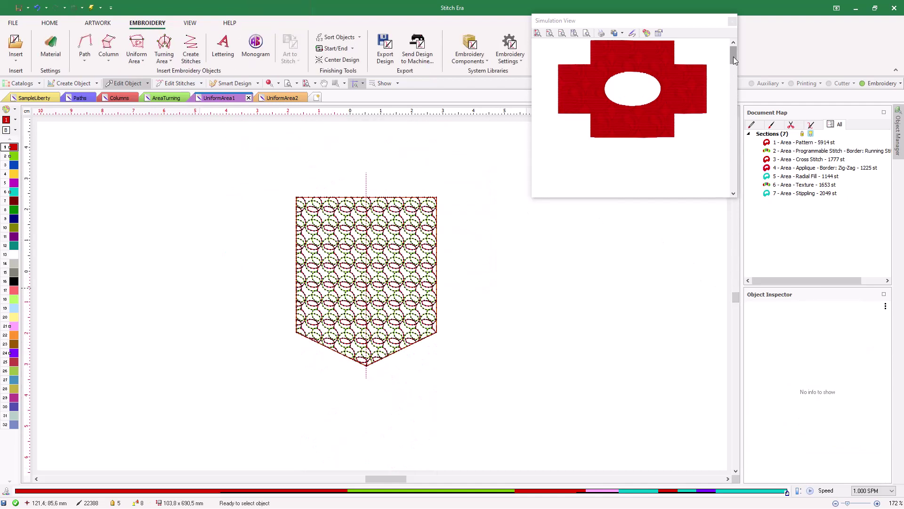
{"action": "left_click_drag", "start_coordinate": [734, 57], "coordinate": [734, 75]}
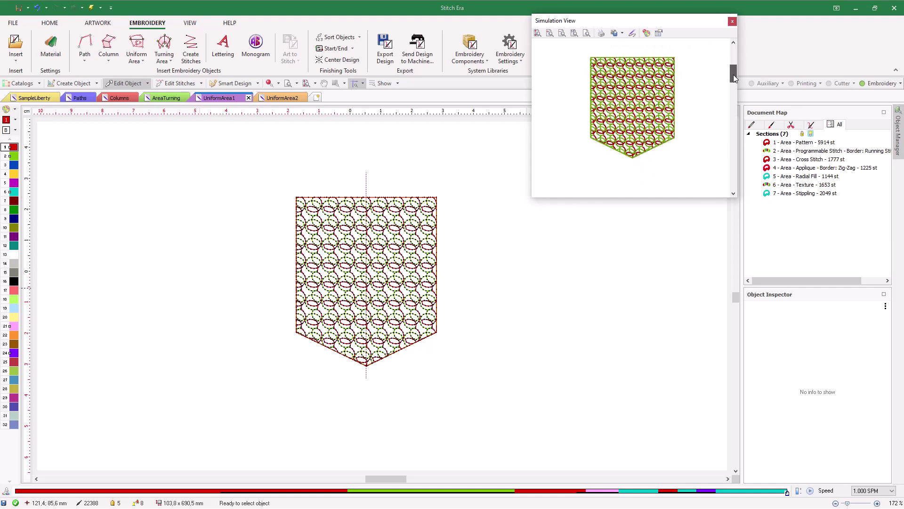
{"action": "left_click", "coordinate": [387, 268]}
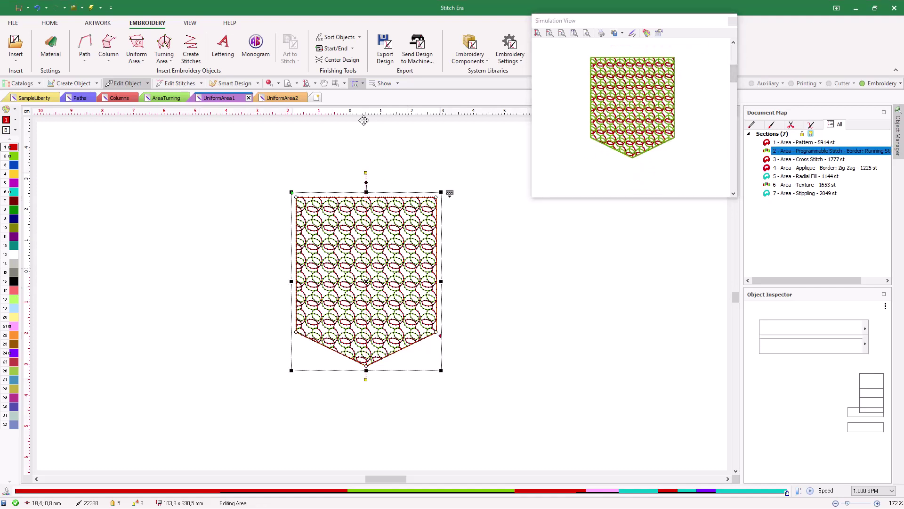
{"action": "left_click", "coordinate": [313, 51]}
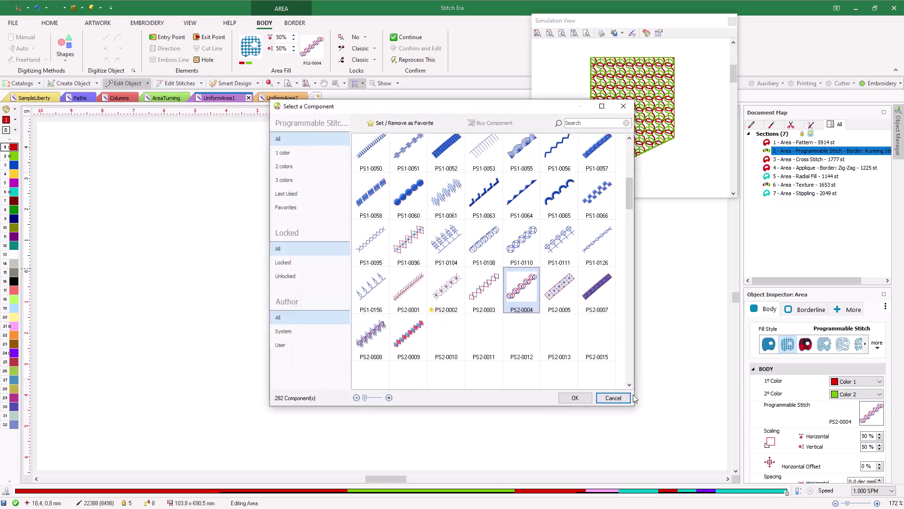
{"action": "left_click", "coordinate": [623, 106]}
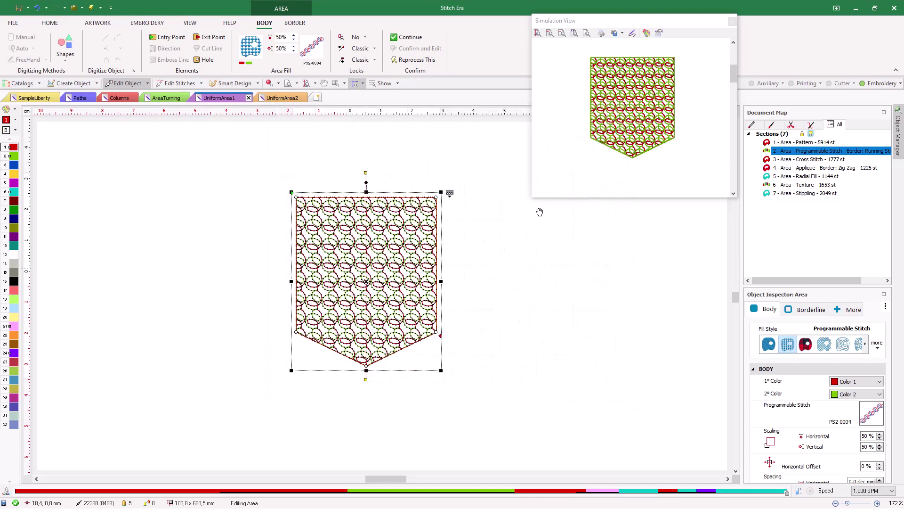
{"action": "left_click", "coordinate": [526, 277]}
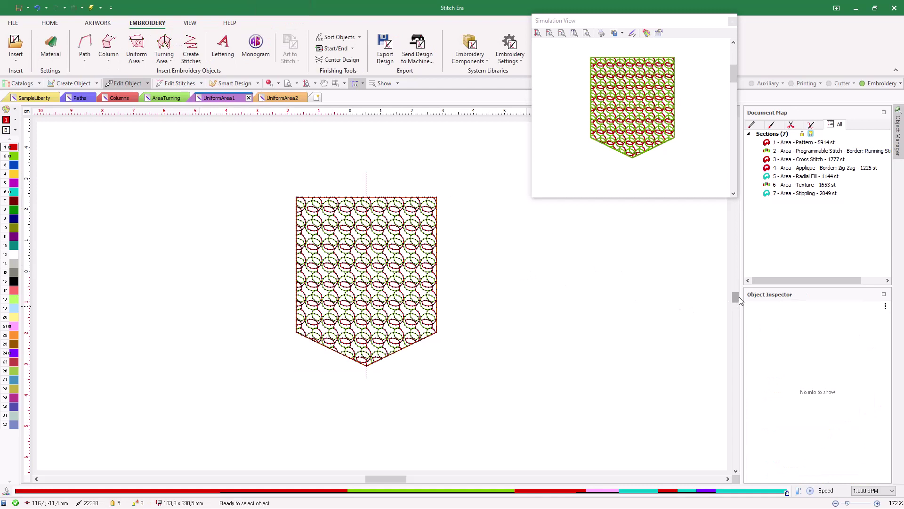
- Set the red cross-stitch frame's cross width and height to 4 mm
{"action": "left_click_drag", "start_coordinate": [739, 297], "coordinate": [739, 318]}
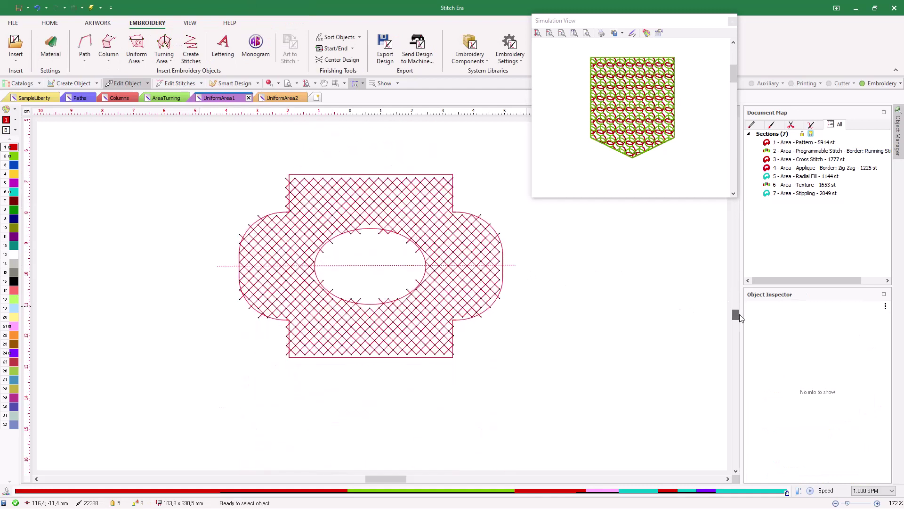
{"action": "left_click_drag", "start_coordinate": [734, 75], "coordinate": [736, 93]}
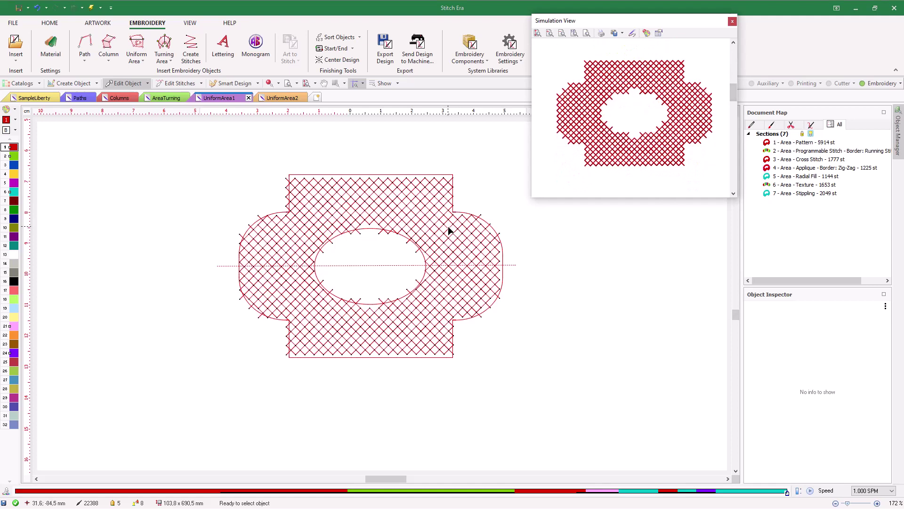
{"action": "left_click", "coordinate": [470, 268]}
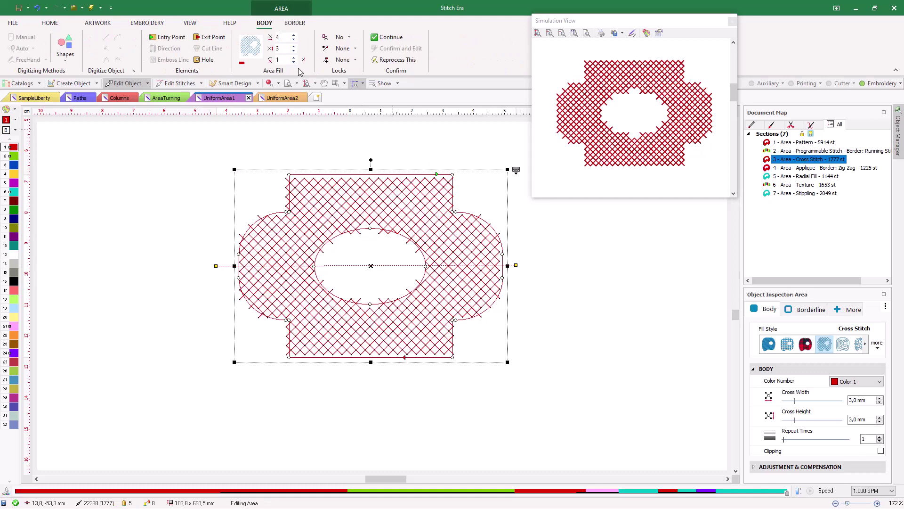
{"action": "type", "text": "4"}
{"action": "key", "text": "Return"}
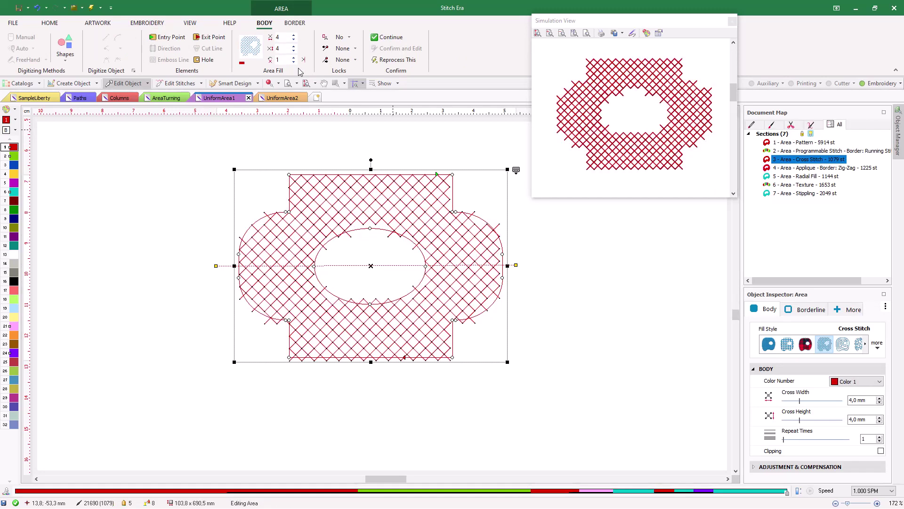
{"action": "left_click", "coordinate": [537, 238]}
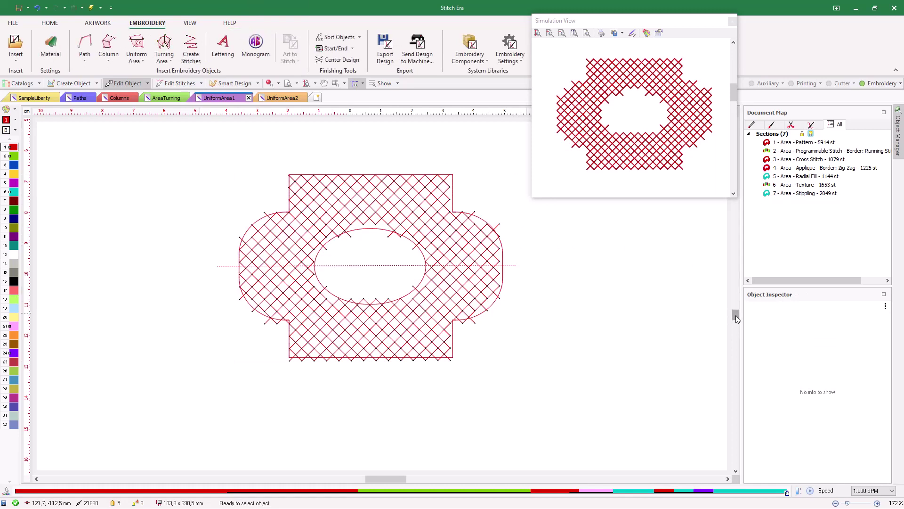
- Scroll to the applique heart and select it to show its applique properties
{"action": "left_click_drag", "start_coordinate": [736, 315], "coordinate": [737, 333]}
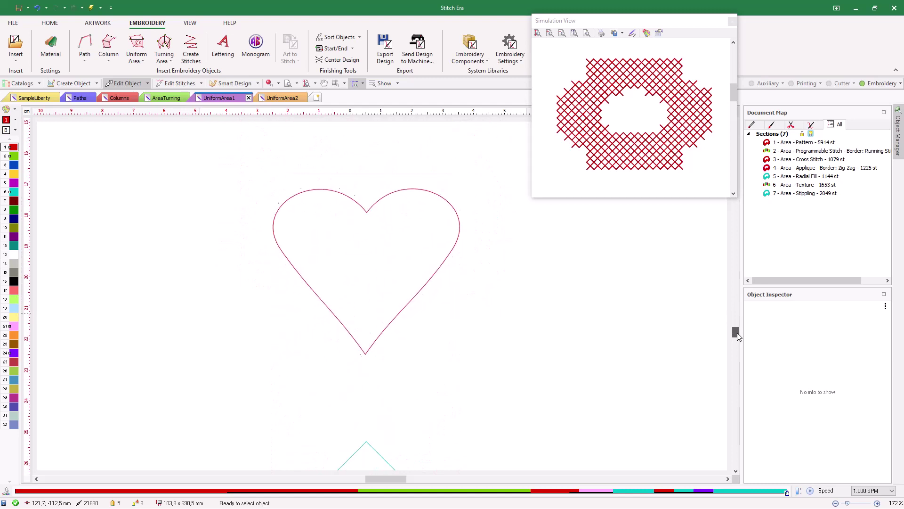
{"action": "left_click_drag", "start_coordinate": [734, 95], "coordinate": [736, 118]}
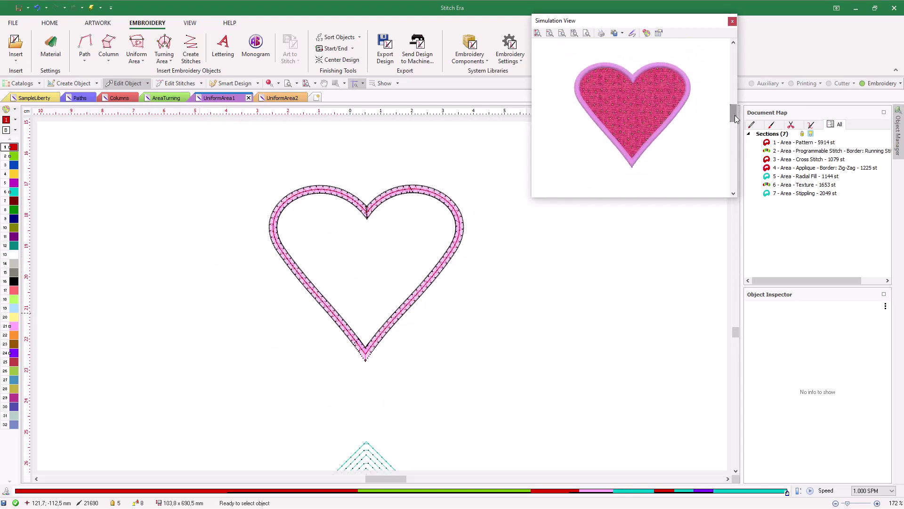
{"action": "left_click", "coordinate": [269, 83]}
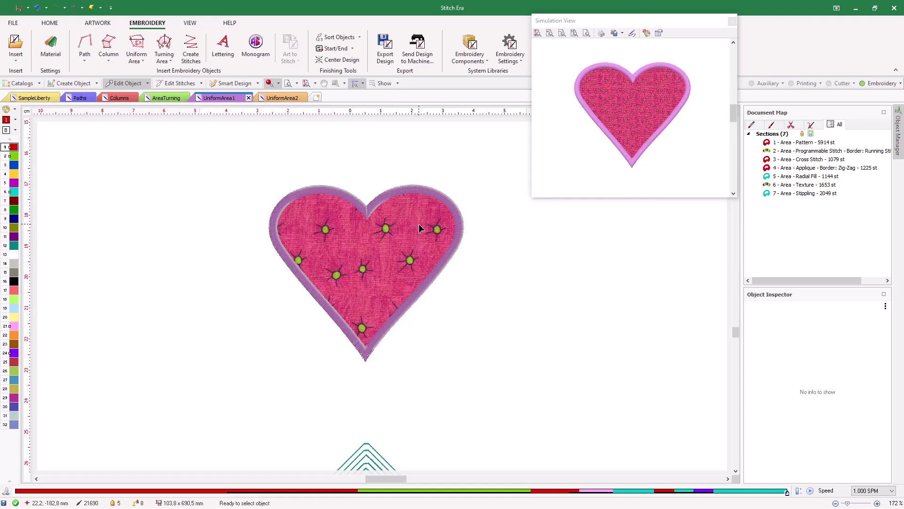
{"action": "left_click", "coordinate": [420, 225]}
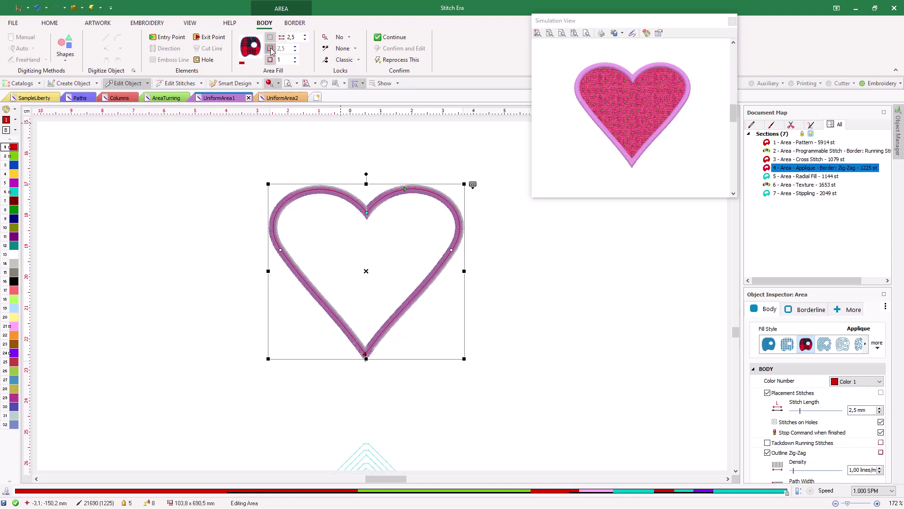
- Add tackdown running stitches to the heart and keep fabric 035
{"action": "left_click", "coordinate": [271, 50]}
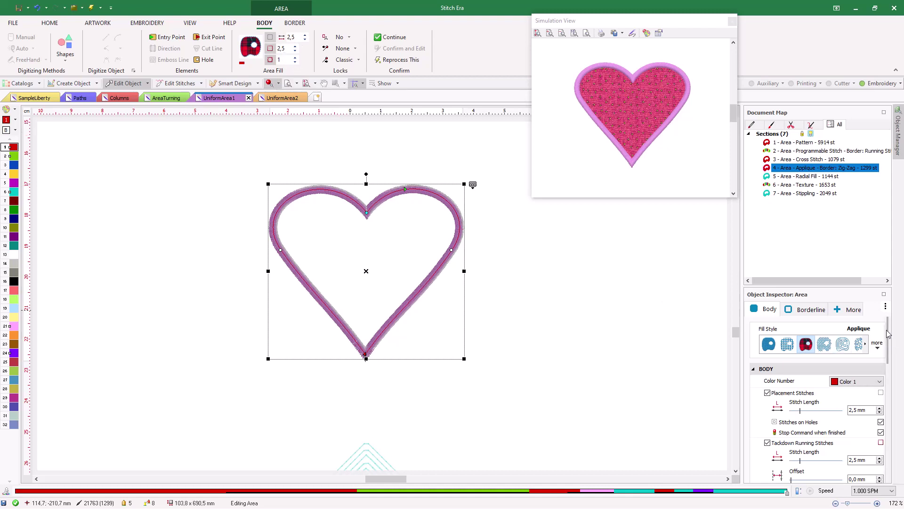
{"action": "left_click_drag", "start_coordinate": [890, 335], "coordinate": [899, 464]}
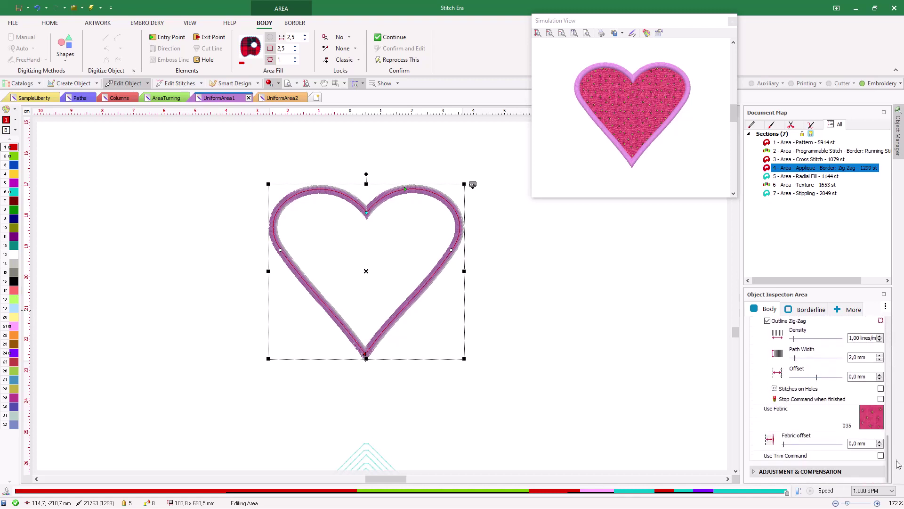
{"action": "left_click", "coordinate": [875, 422]}
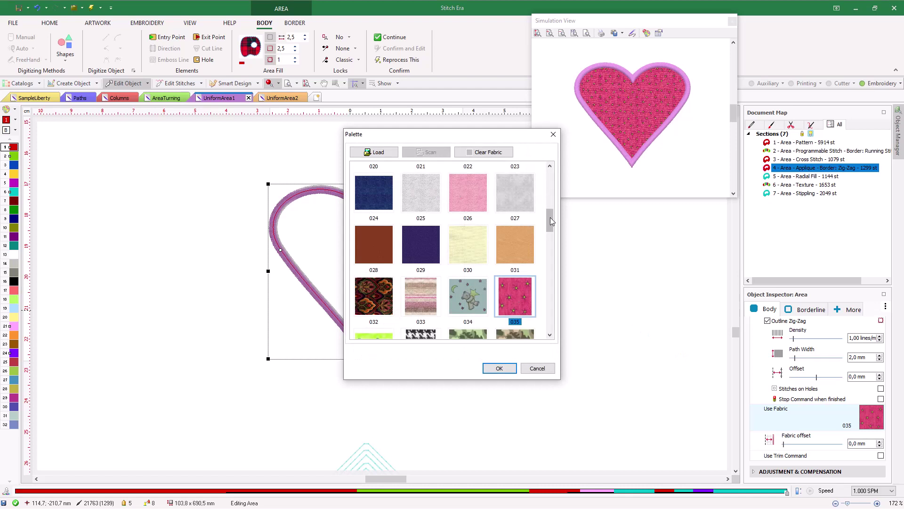
{"action": "left_click_drag", "start_coordinate": [552, 222], "coordinate": [551, 231]}
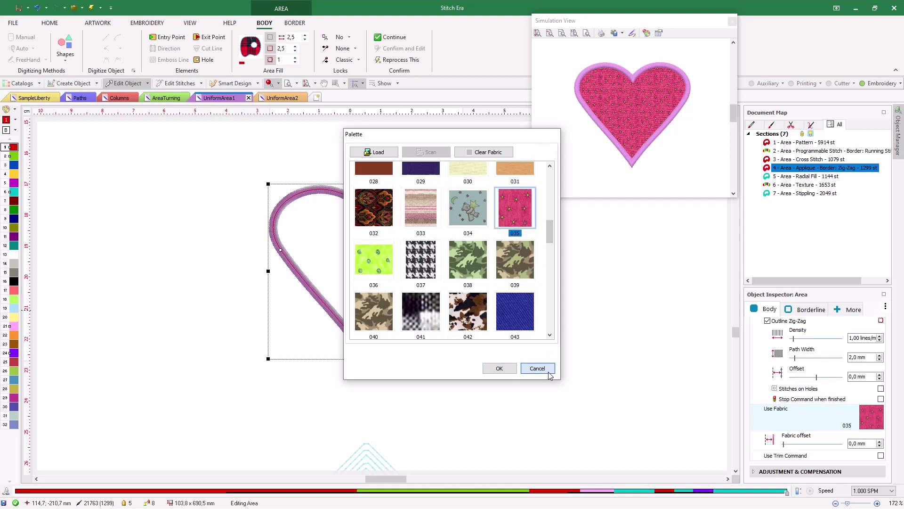
{"action": "left_click", "coordinate": [548, 372]}
- Review the finished heart applique and scroll down to the eight-point star
{"action": "left_click", "coordinate": [530, 301]}
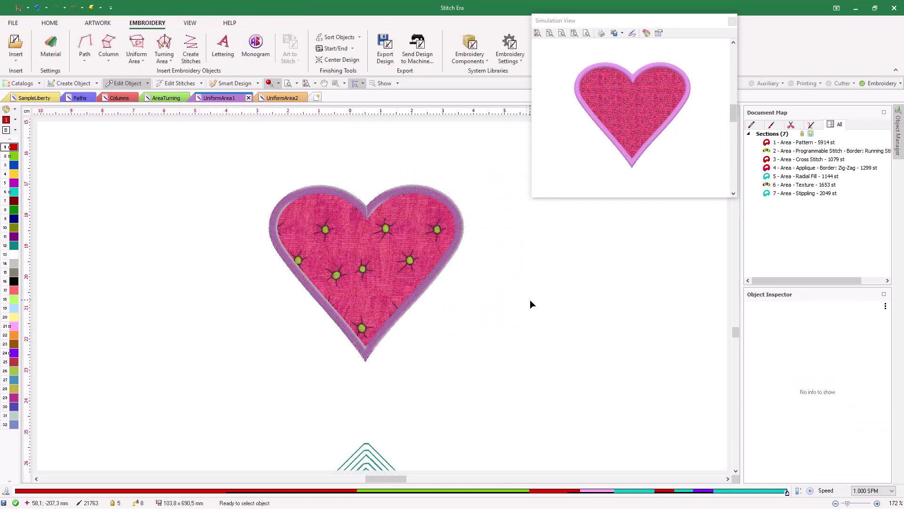
{"action": "left_click", "coordinate": [462, 233]}
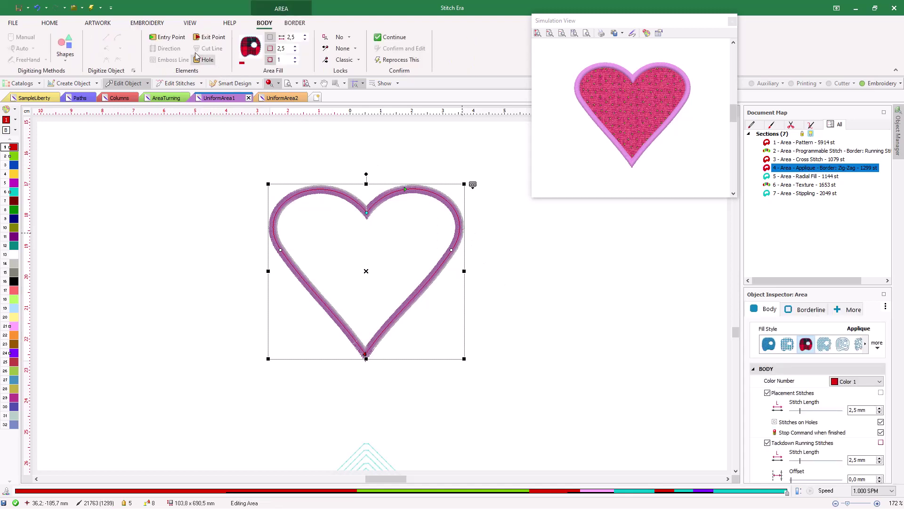
{"action": "left_click", "coordinate": [541, 265]}
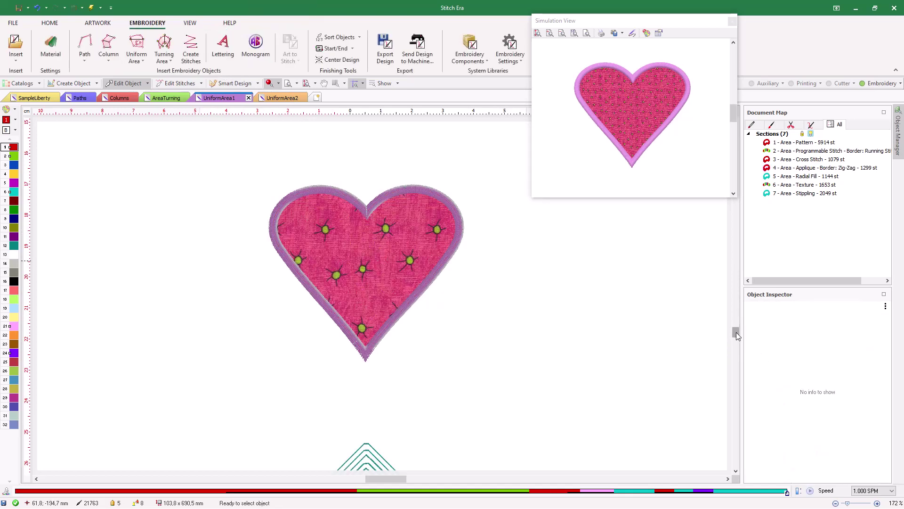
{"action": "scroll", "coordinate": [736, 332], "scroll_direction": "down", "scroll_amount": 5}
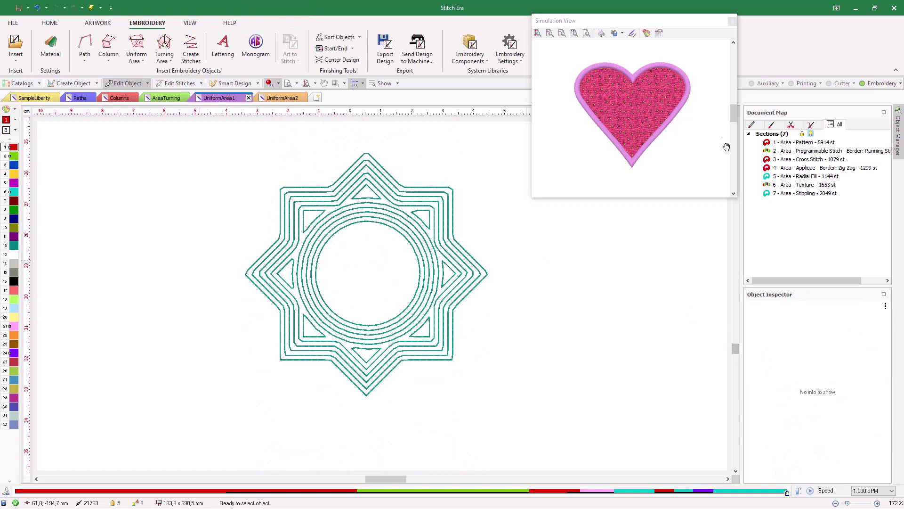
- Select the eight-point star, try Radial Fill, then return to the Concentric type
{"action": "left_click_drag", "start_coordinate": [735, 108], "coordinate": [740, 132]}
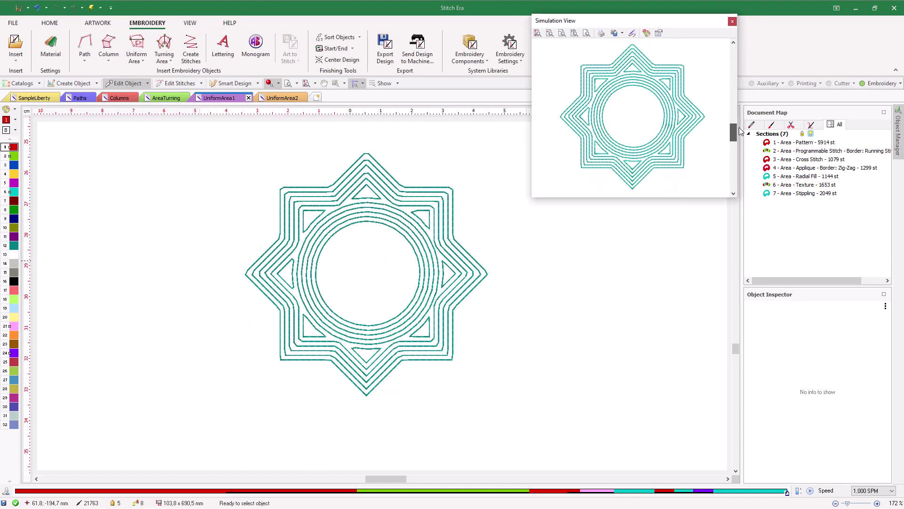
{"action": "left_click", "coordinate": [472, 288]}
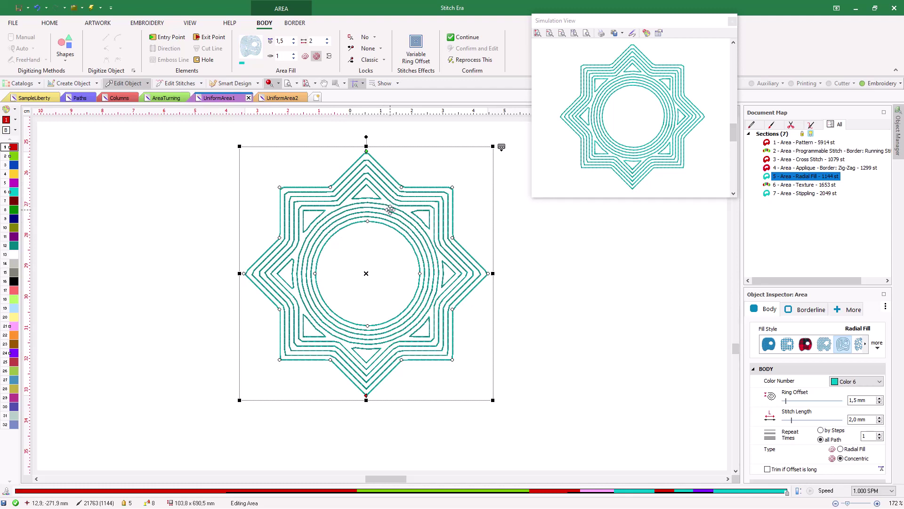
{"action": "left_click", "coordinate": [305, 57]}
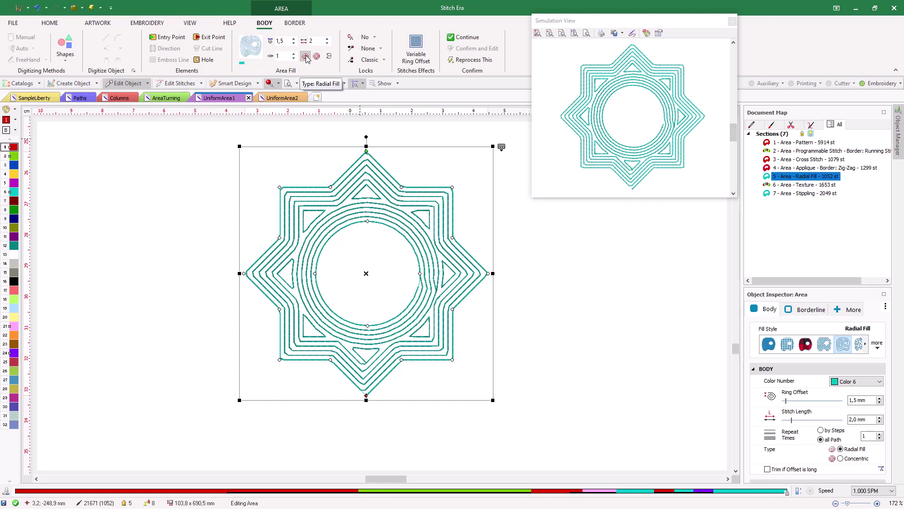
{"action": "left_click", "coordinate": [316, 56]}
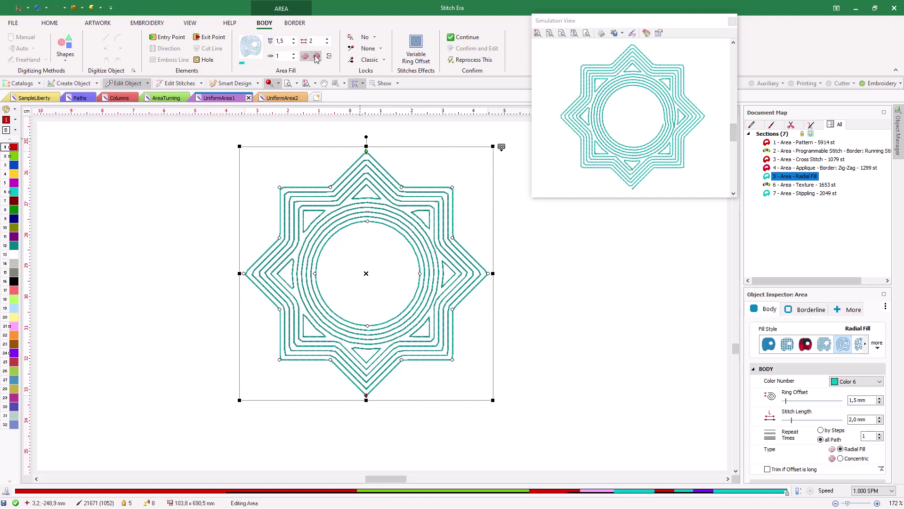
- Set the star's ring offset to 1,0 mm and scroll down to the ellipse
{"action": "double_click", "coordinate": [289, 42]}
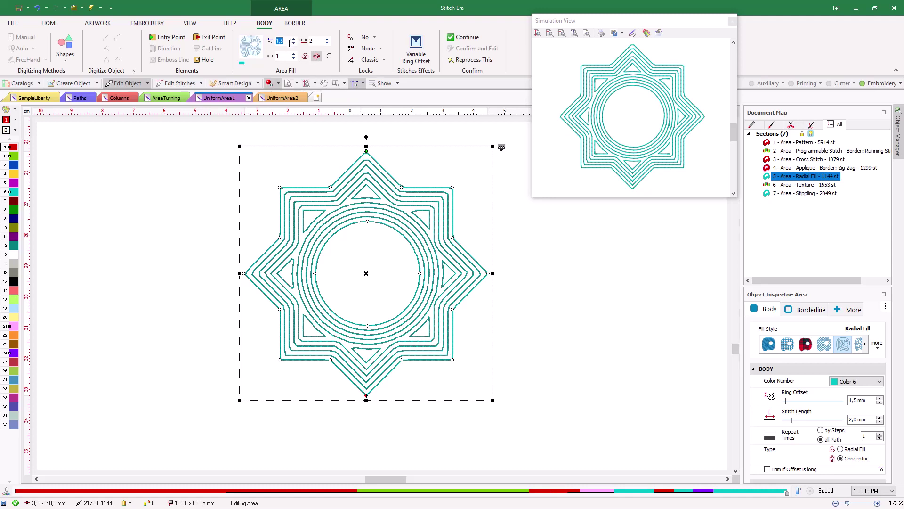
{"action": "type", "text": "1"}
{"action": "key", "text": "Return"}
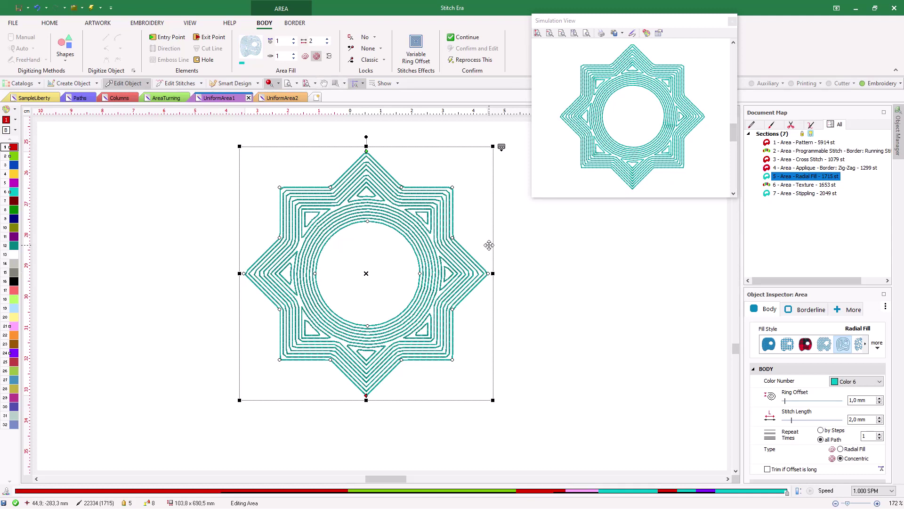
{"action": "left_click", "coordinate": [532, 279]}
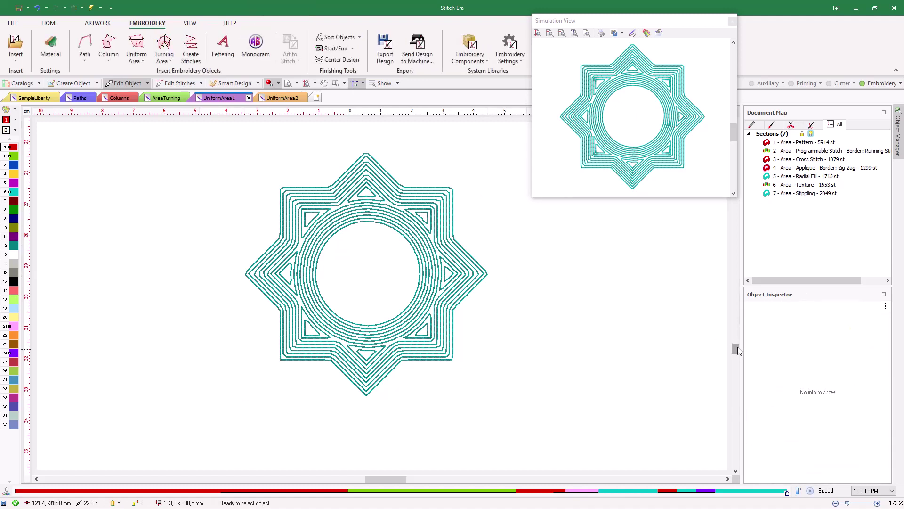
{"action": "left_click_drag", "start_coordinate": [737, 349], "coordinate": [741, 369]}
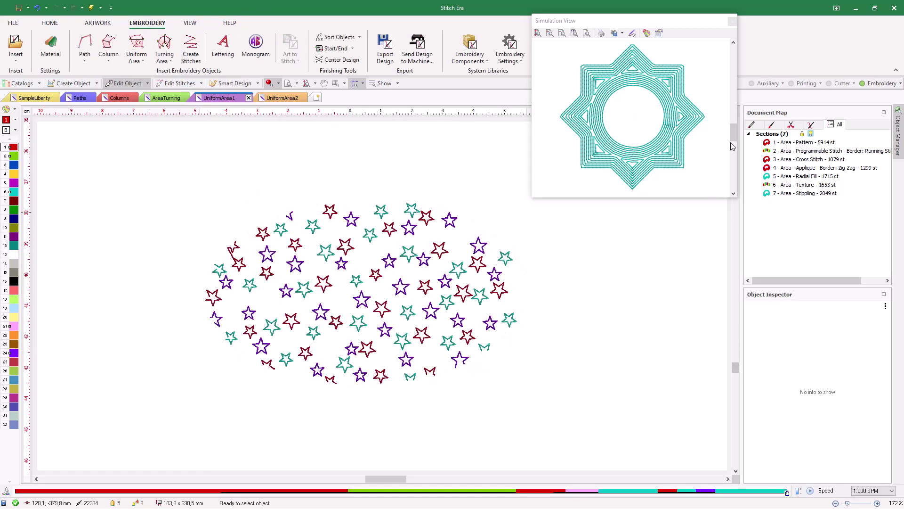
- Open the star-texture ellipse for editing and check the texture patterns, keeping STX-0009
{"action": "left_click_drag", "start_coordinate": [731, 140], "coordinate": [740, 156]}
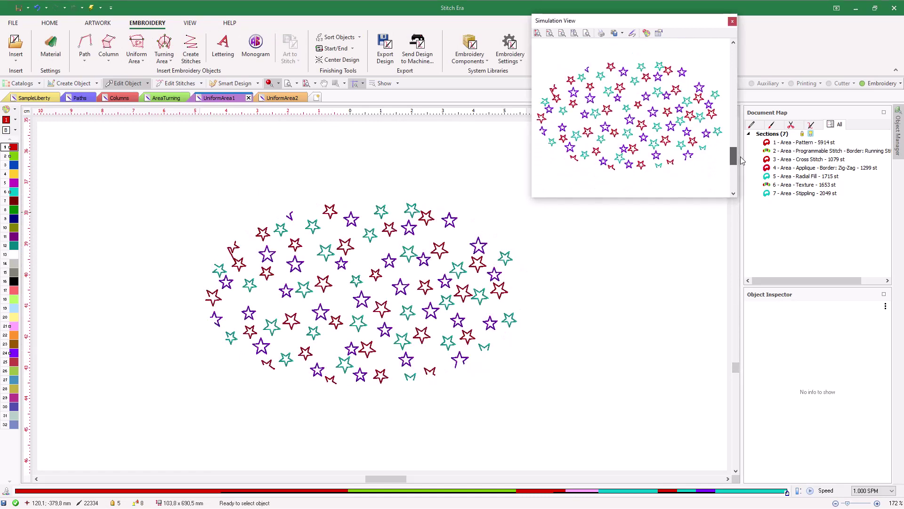
{"action": "double_click", "coordinate": [378, 271]}
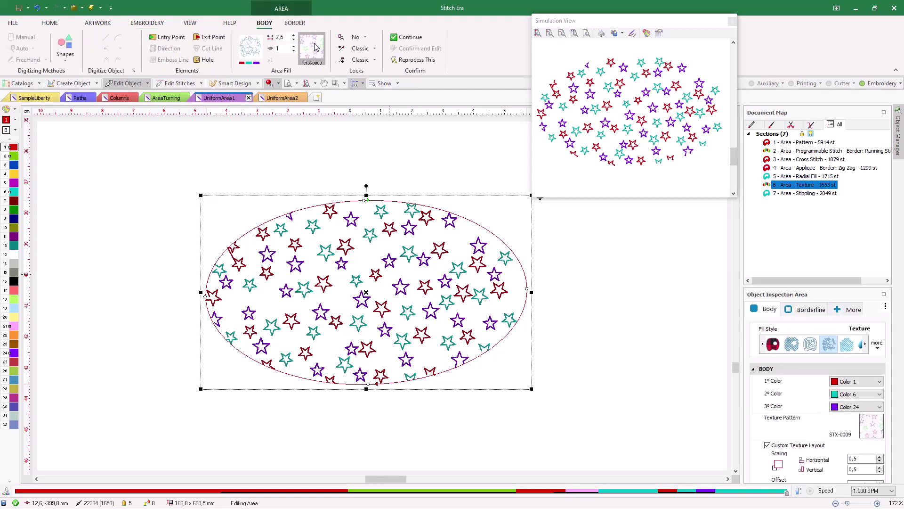
{"action": "left_click", "coordinate": [313, 48]}
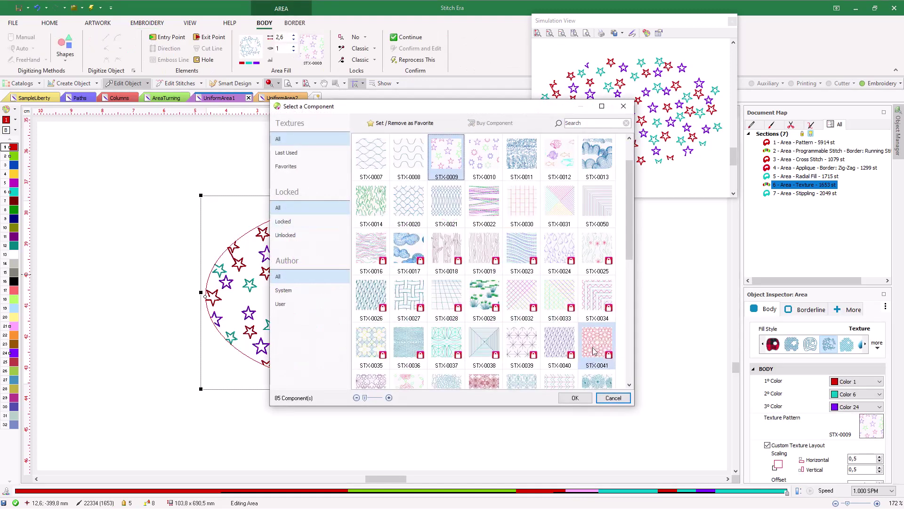
{"action": "left_click", "coordinate": [623, 106]}
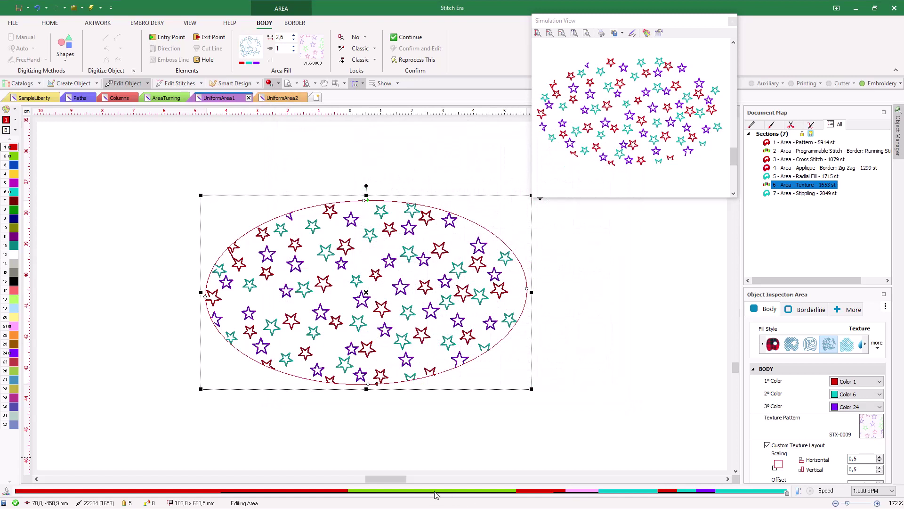
- Move the star texture to -4,7 mm / 24,0 mm offset and rotate it to 8°
{"action": "left_click_drag", "start_coordinate": [395, 479], "coordinate": [404, 478]}
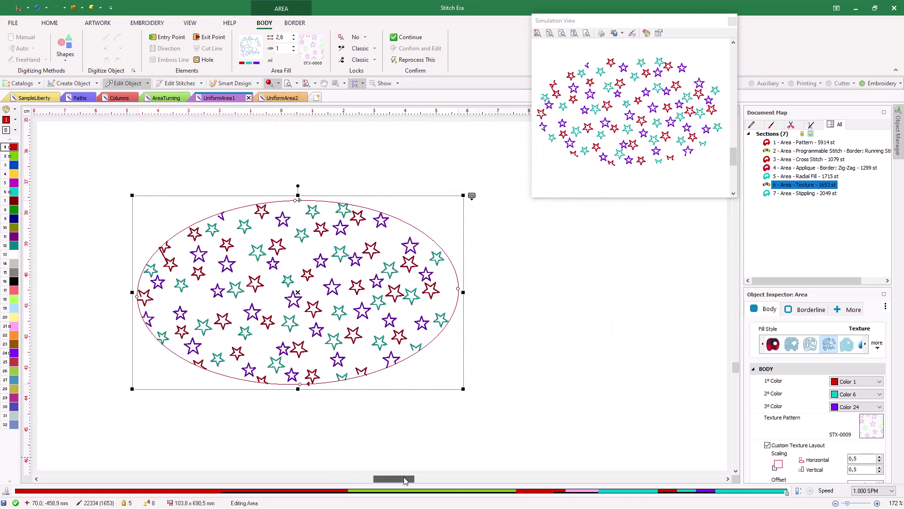
{"action": "left_click", "coordinate": [472, 195]}
{"action": "left_click", "coordinate": [500, 260]}
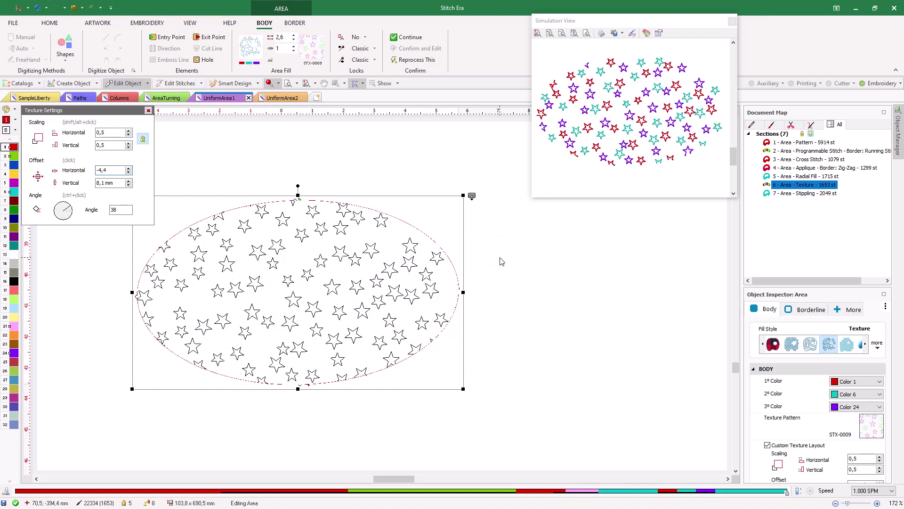
{"action": "left_click_drag", "start_coordinate": [343, 312], "coordinate": [372, 279]}
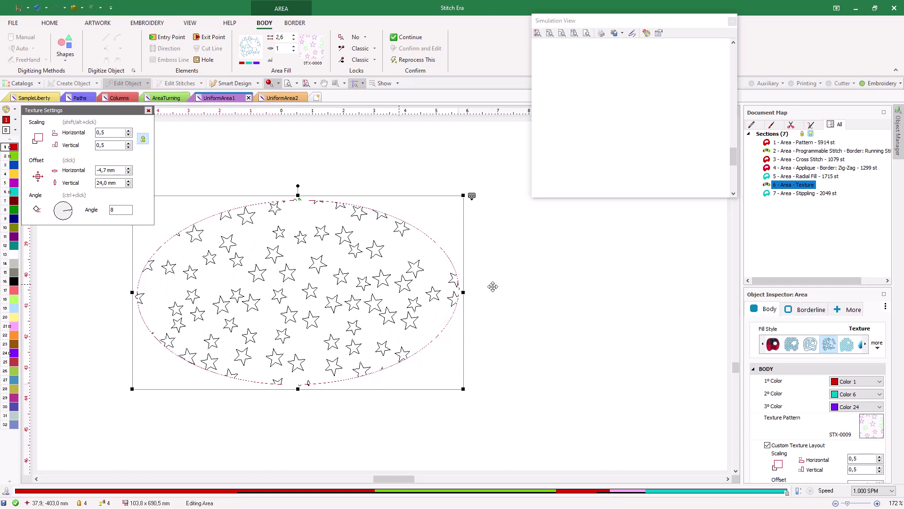
- Resize the star-textured ellipse about its centre so its fill regenerates at 739 stitches
{"action": "left_click", "coordinate": [491, 285]}
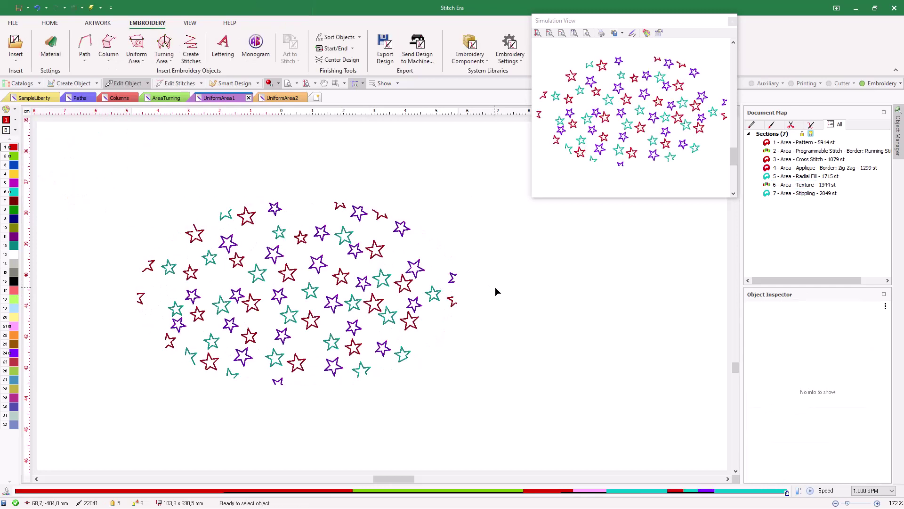
{"action": "left_click", "coordinate": [371, 288]}
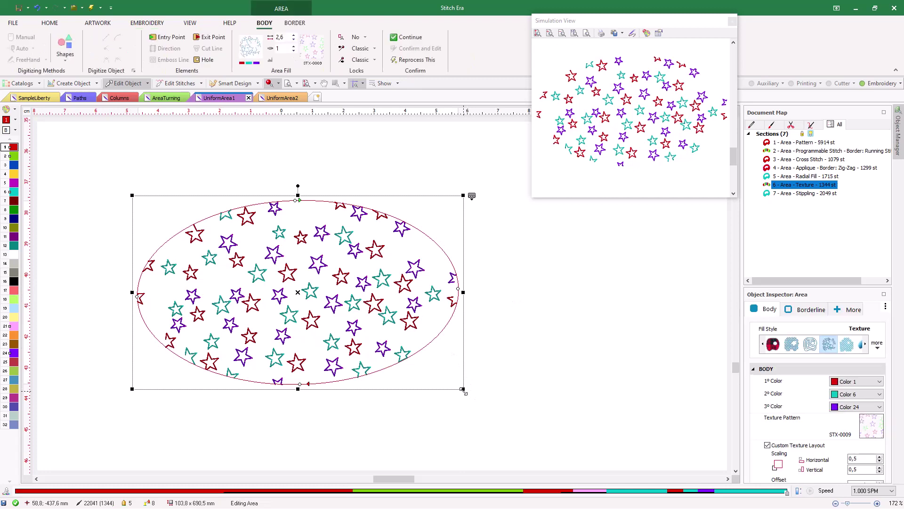
{"action": "left_click_drag", "start_coordinate": [465, 392], "coordinate": [421, 352]}
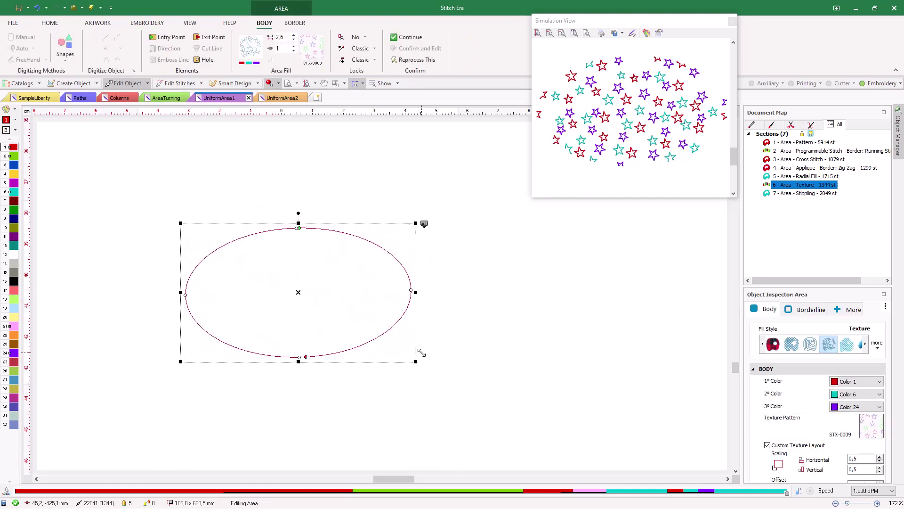
{"action": "left_click", "coordinate": [477, 376]}
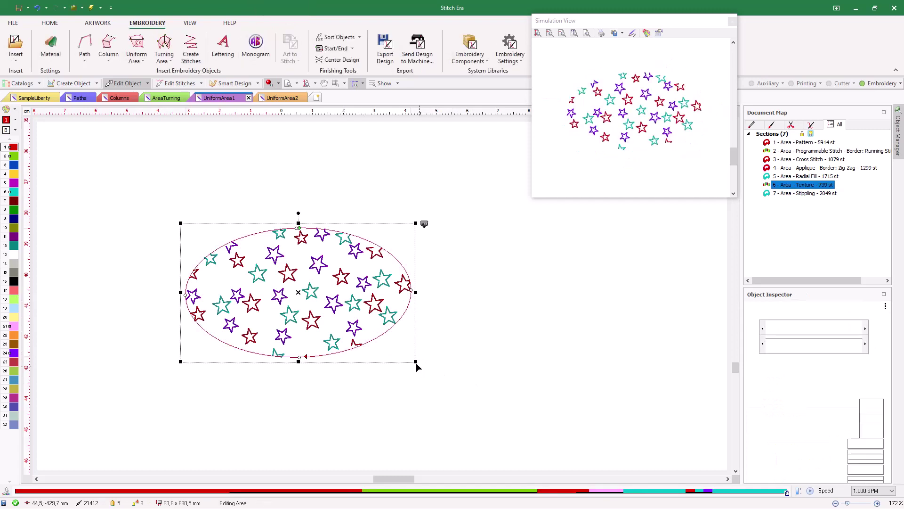
{"action": "left_click_drag", "start_coordinate": [415, 362], "coordinate": [447, 379]}
{"action": "left_click", "coordinate": [435, 405]}
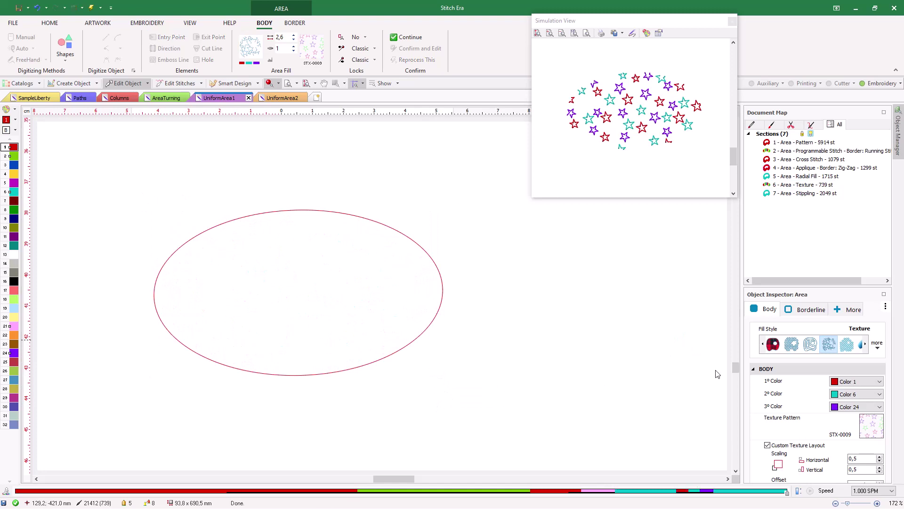
- Re-angle the stippling area's stitch direction (2153 stitches), then close Simulation View and show the HELP options
{"action": "left_click_drag", "start_coordinate": [737, 368], "coordinate": [740, 393]}
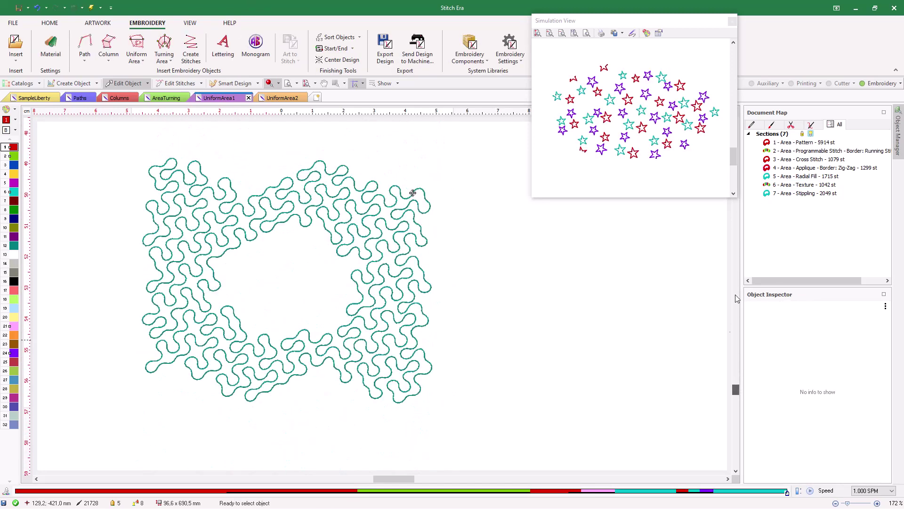
{"action": "left_click_drag", "start_coordinate": [732, 157], "coordinate": [733, 179]}
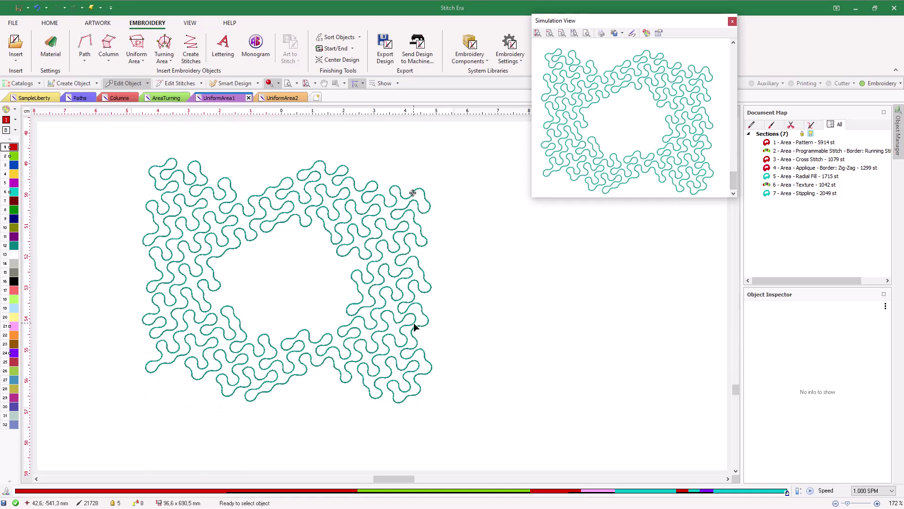
{"action": "left_click", "coordinate": [394, 298]}
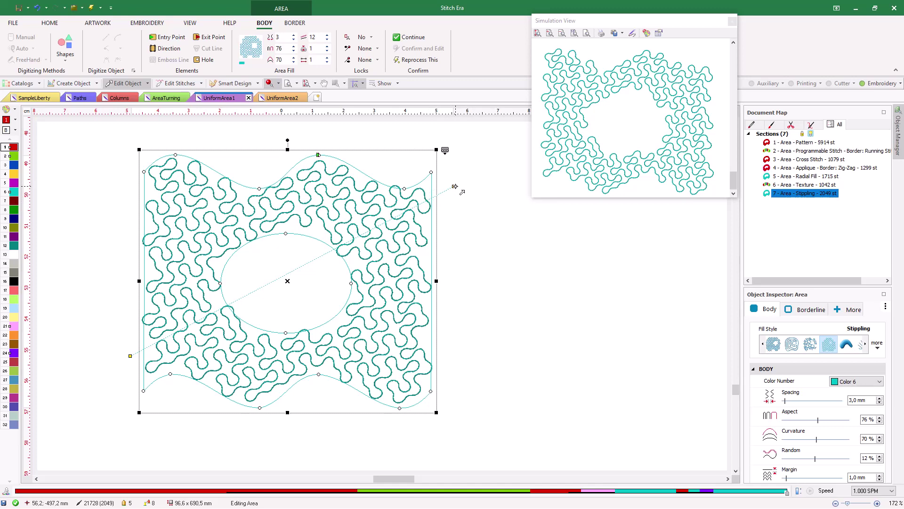
{"action": "left_click_drag", "start_coordinate": [462, 192], "coordinate": [452, 241]}
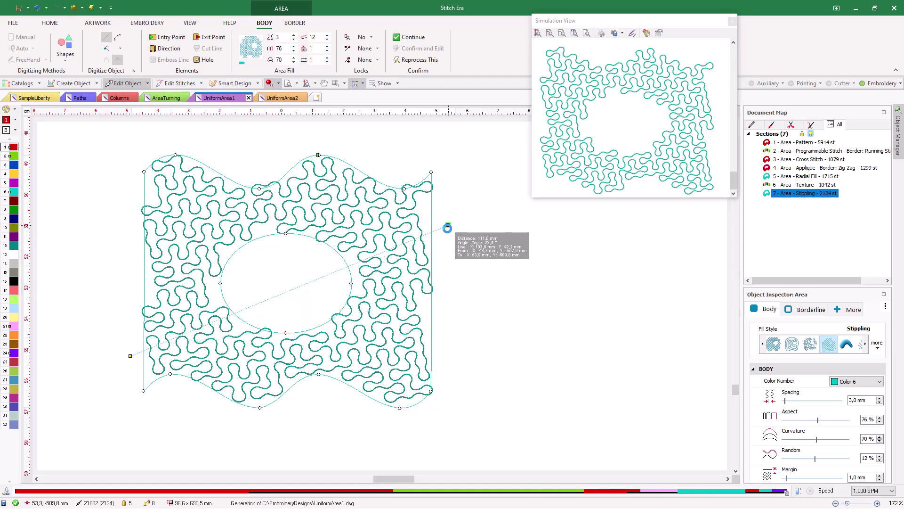
{"action": "left_click", "coordinate": [504, 292]}
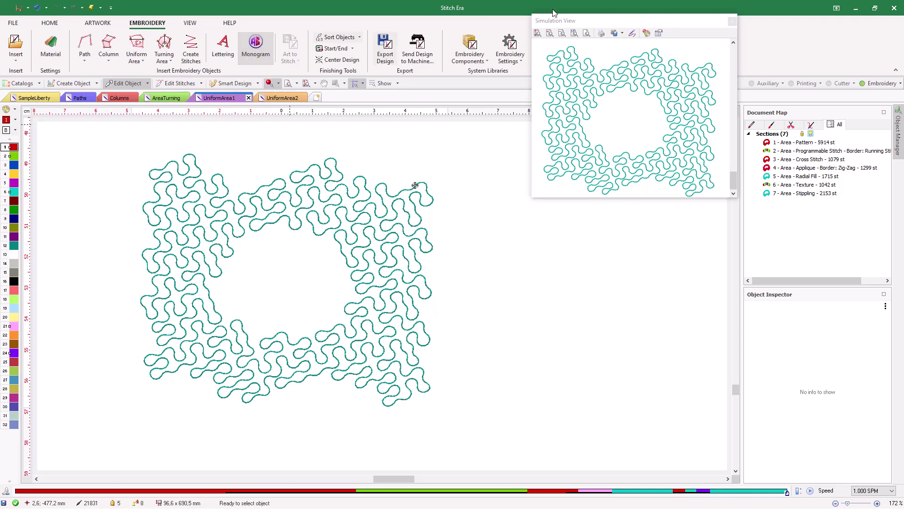
{"action": "left_click", "coordinate": [731, 20]}
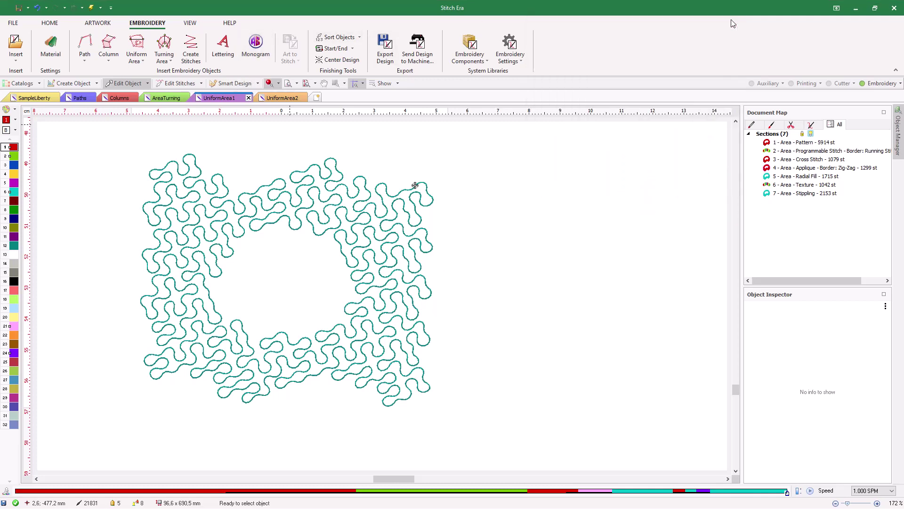
{"action": "left_click", "coordinate": [230, 25]}
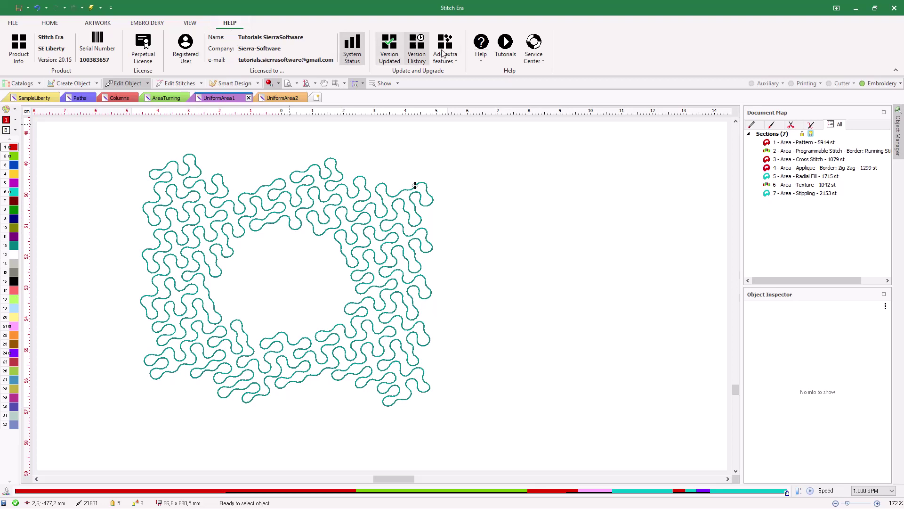
- In the online manual, navigate Embroidery Digitizing > Objects TYPES & Fill STYLES to Object UNIFORM AREA
{"action": "left_click", "coordinate": [481, 43]}
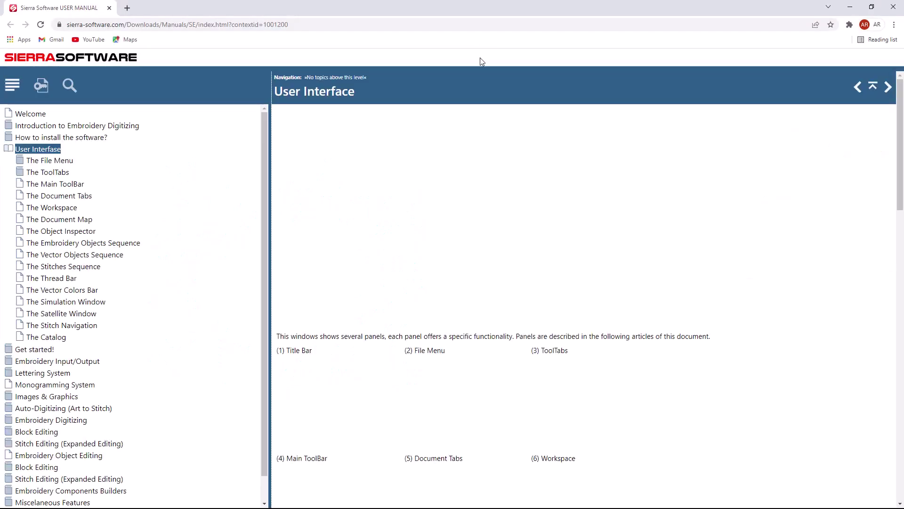
{"action": "scroll", "coordinate": [198, 374], "scroll_direction": "down", "scroll_amount": 1}
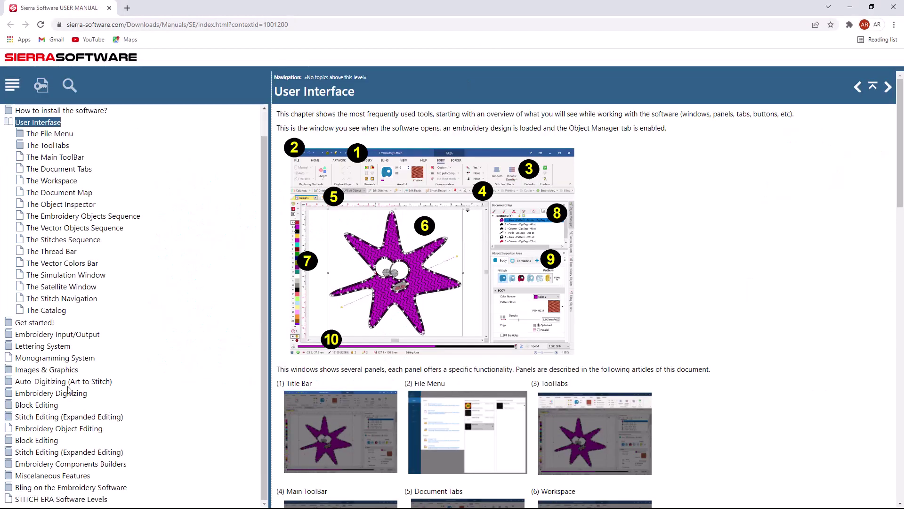
{"action": "left_click", "coordinate": [68, 393]}
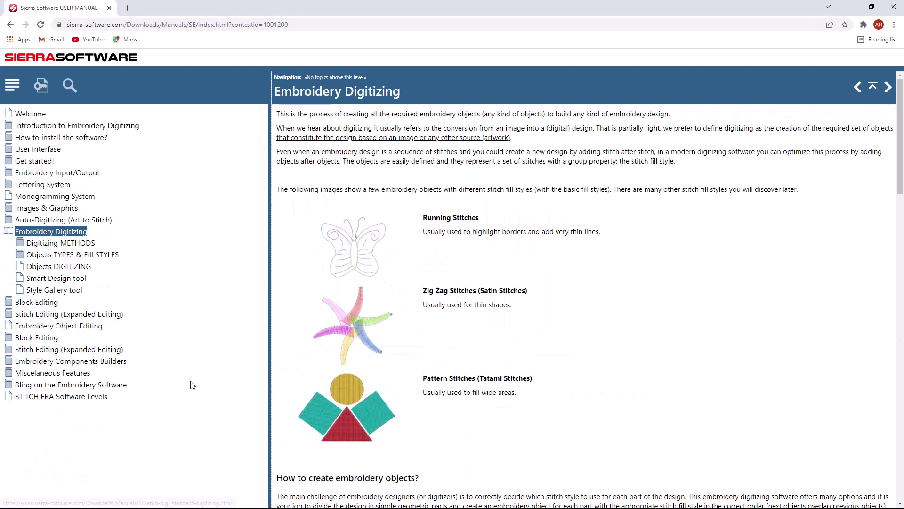
{"action": "left_click", "coordinate": [97, 257]}
{"action": "scroll", "coordinate": [159, 296], "scroll_direction": "down", "scroll_amount": 1}
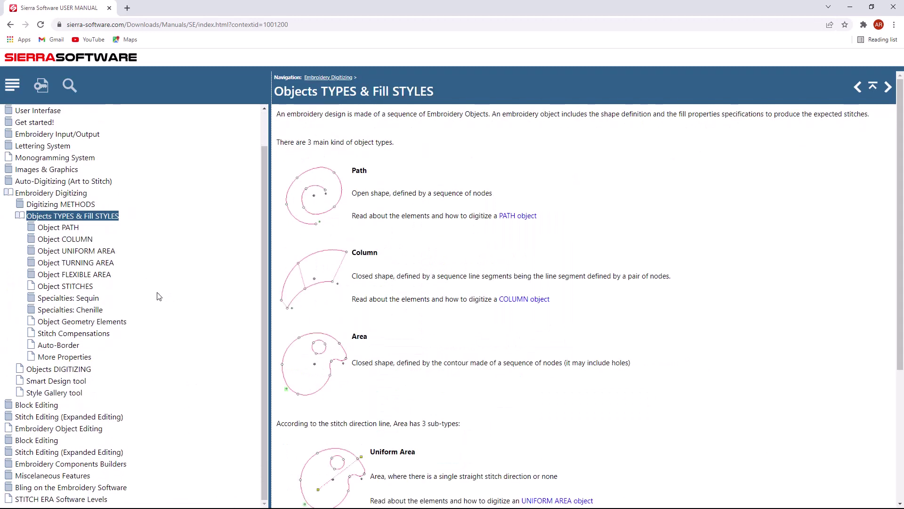
{"action": "left_click", "coordinate": [70, 229]}
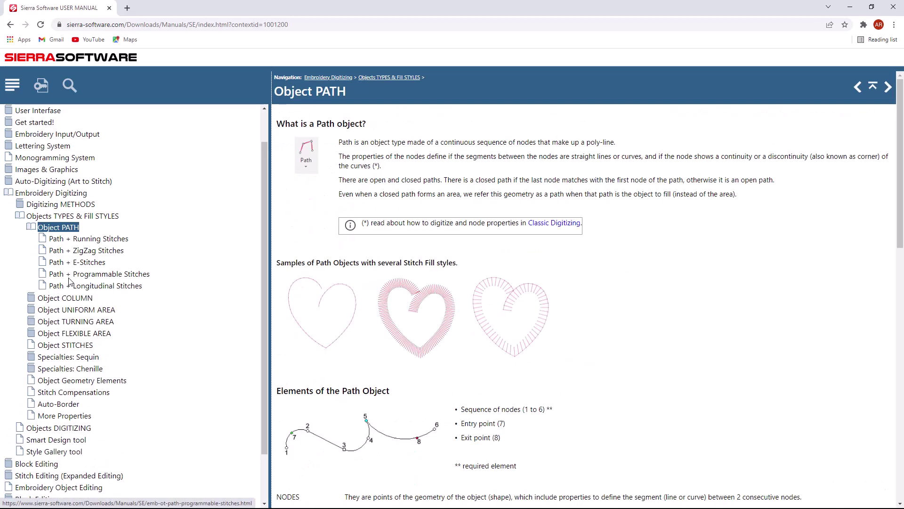
{"action": "left_click", "coordinate": [69, 300]}
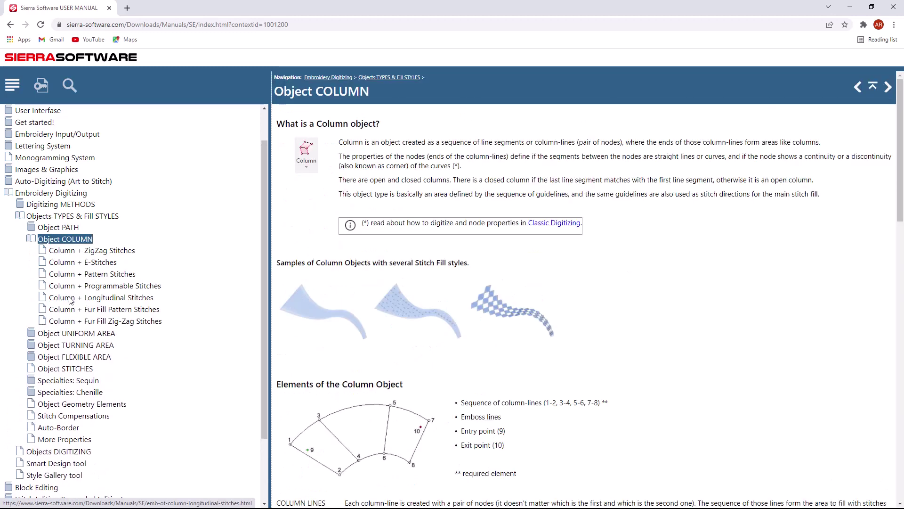
{"action": "left_click", "coordinate": [90, 333]}
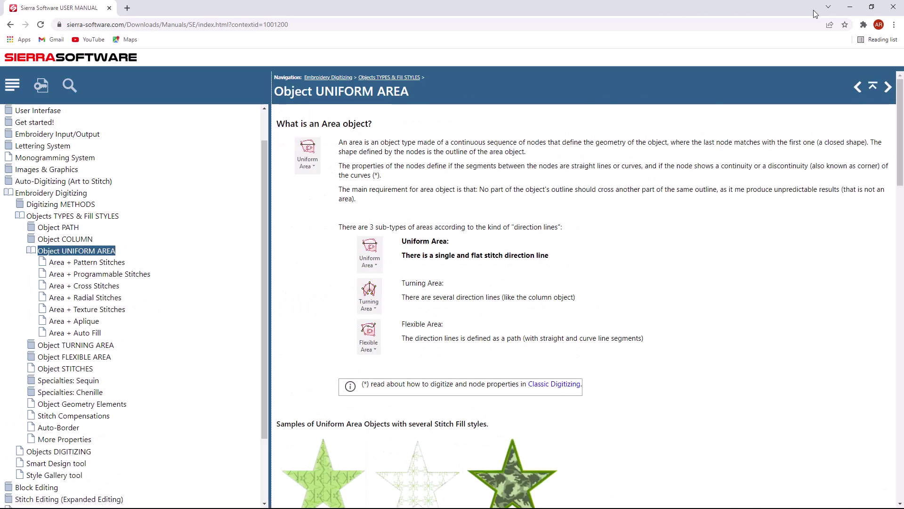
- Close Chrome and switch Stitch Era to the SampleLiberty design
{"action": "left_click", "coordinate": [896, 10]}
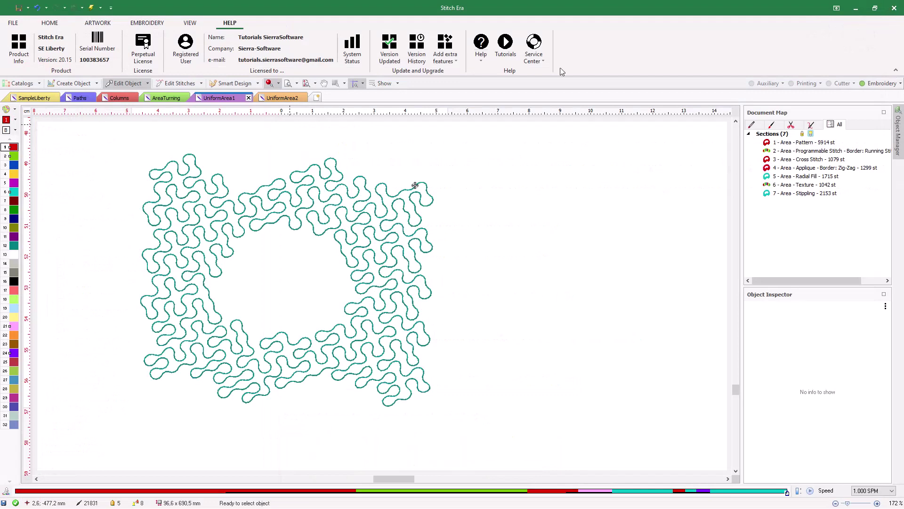
{"action": "left_click", "coordinate": [27, 99]}
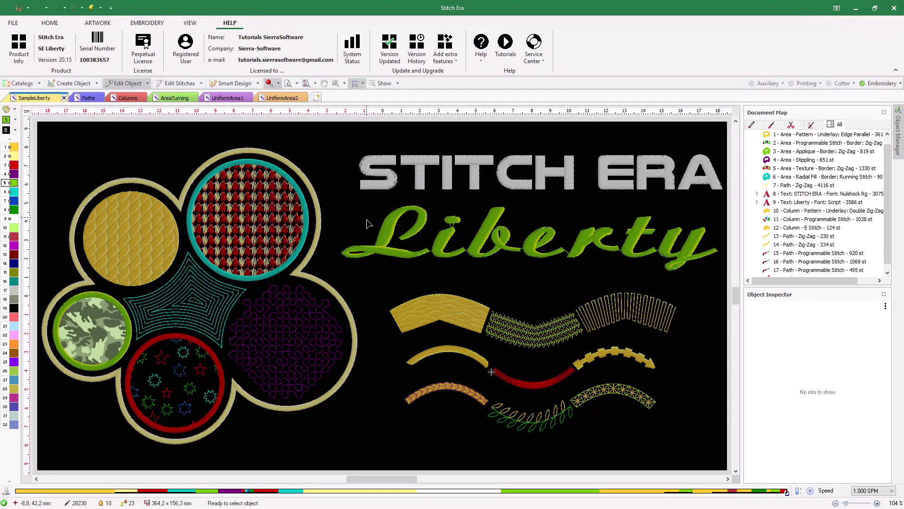